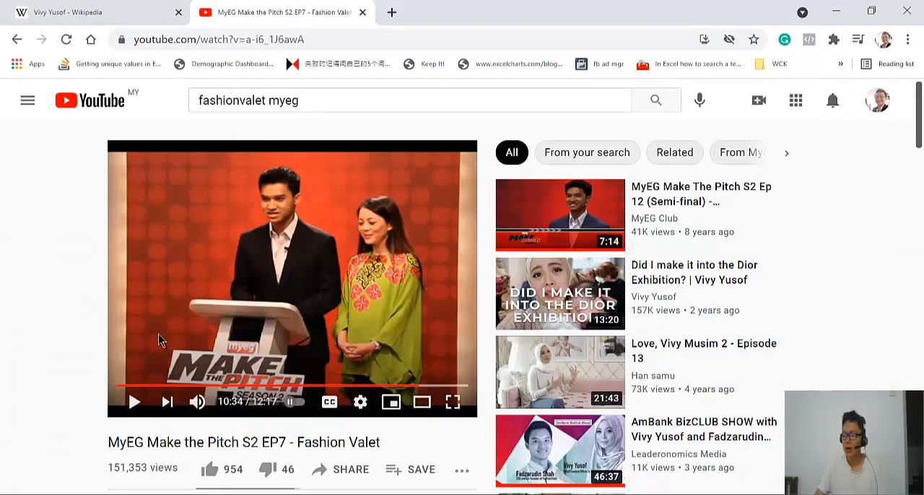
Switch to the Excel for Entreprenuer presentation in PowerPoint, and from there to the Employee History Data workbook in Excel
mouse_move(340, 494)
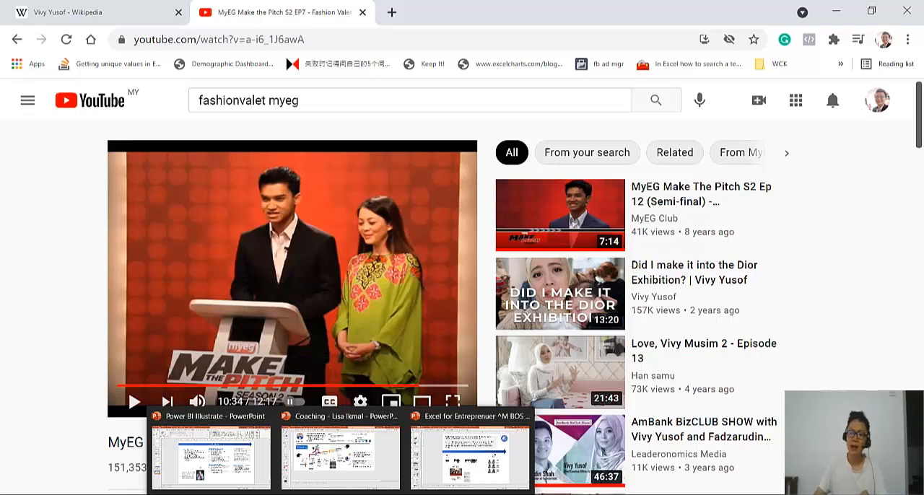
left_click(459, 470)
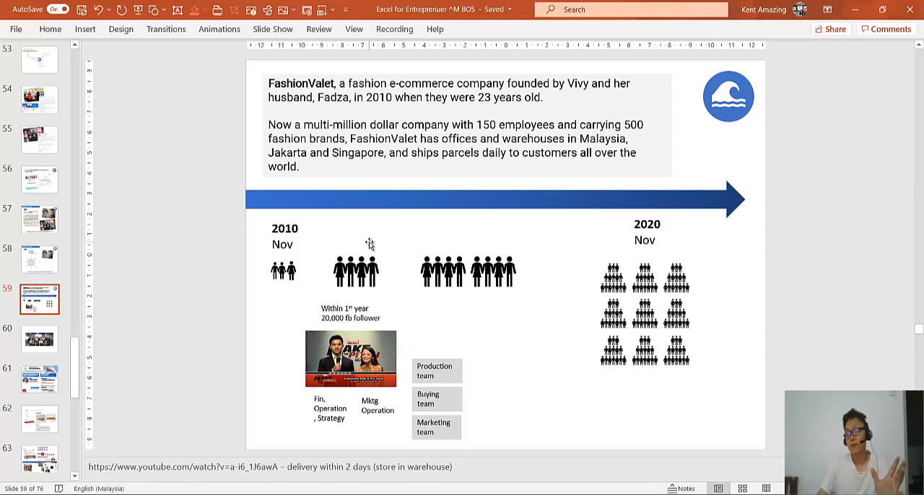
mouse_move(460, 494)
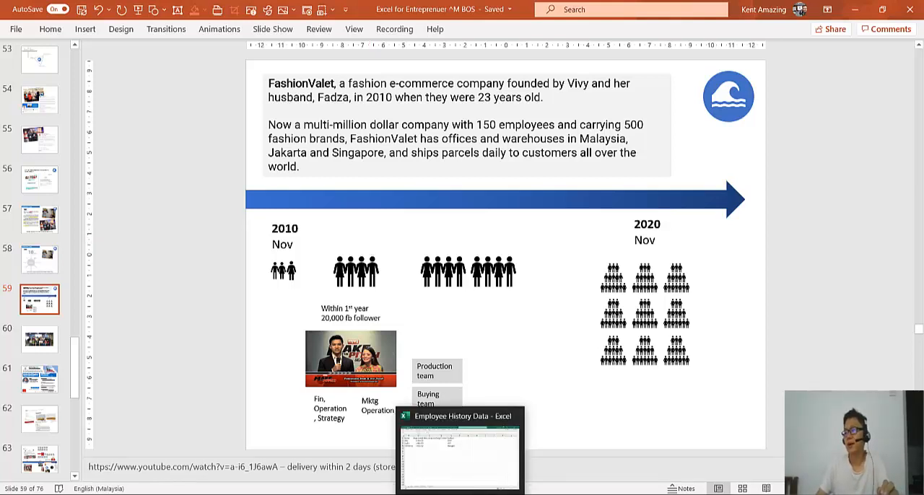
left_click(467, 476)
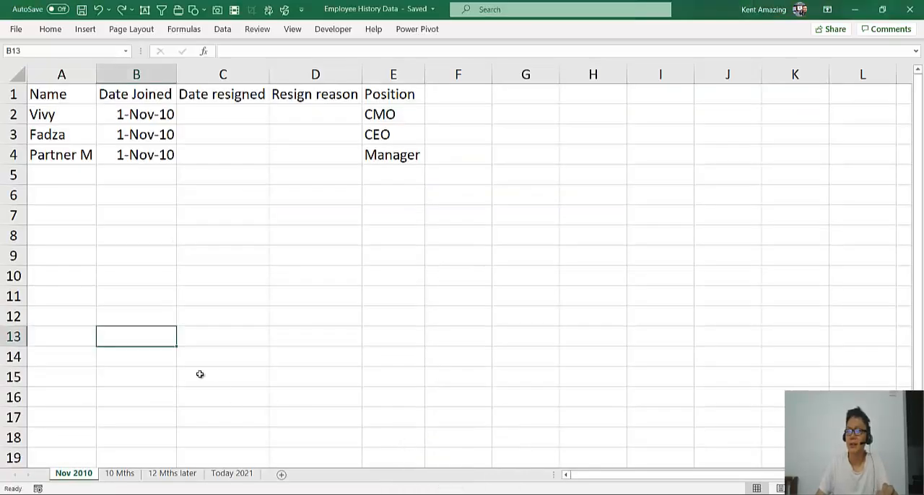
Review the employee table headings from Name to Position in row 1 of the Nov 2010 sheet
left_click(81, 93)
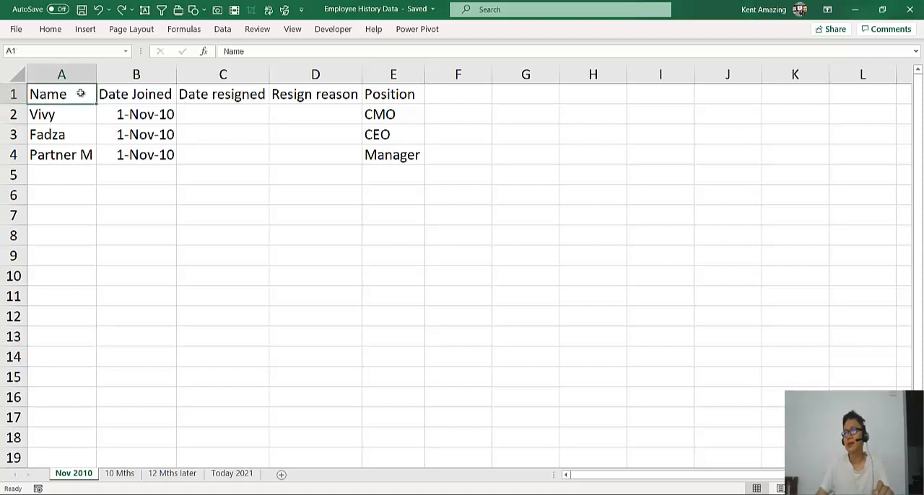
left_click_drag(80, 93, 373, 93)
left_click(173, 218)
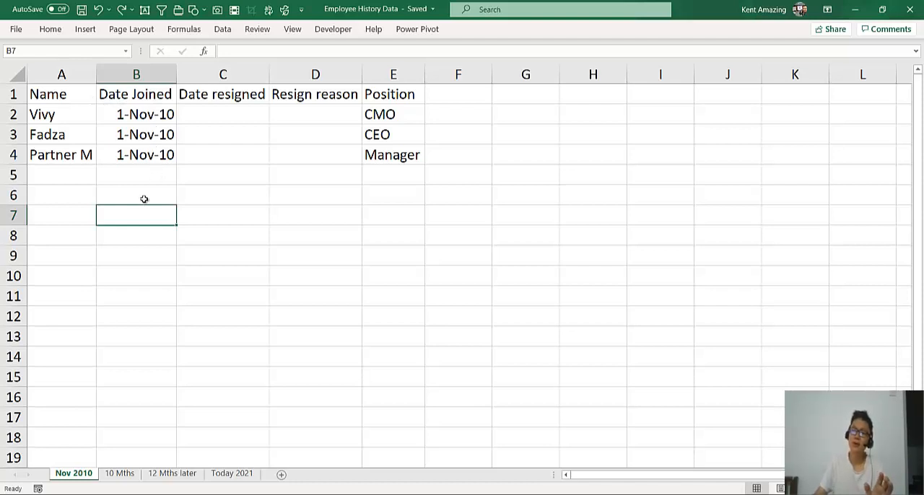
On the 10 Mths sheet, copy the staff names Tomato to Jagung into the Name column starting at A4
left_click(123, 476)
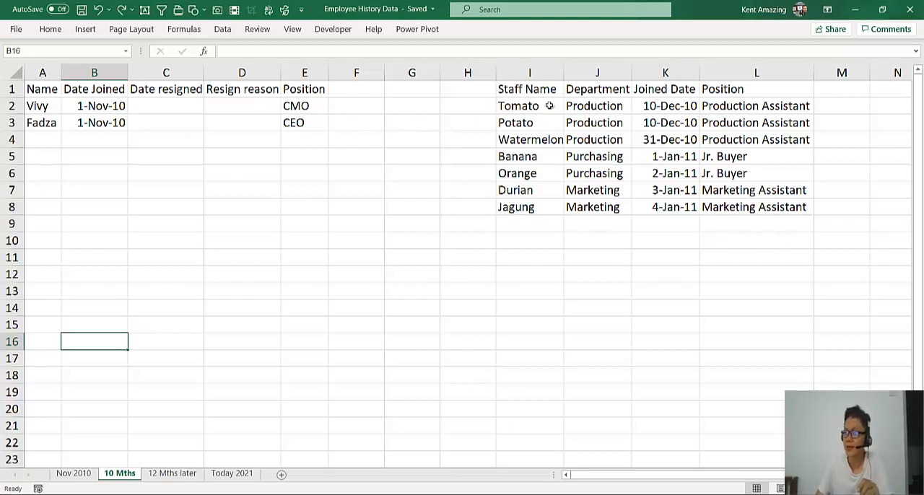
left_click_drag(549, 105, 543, 207)
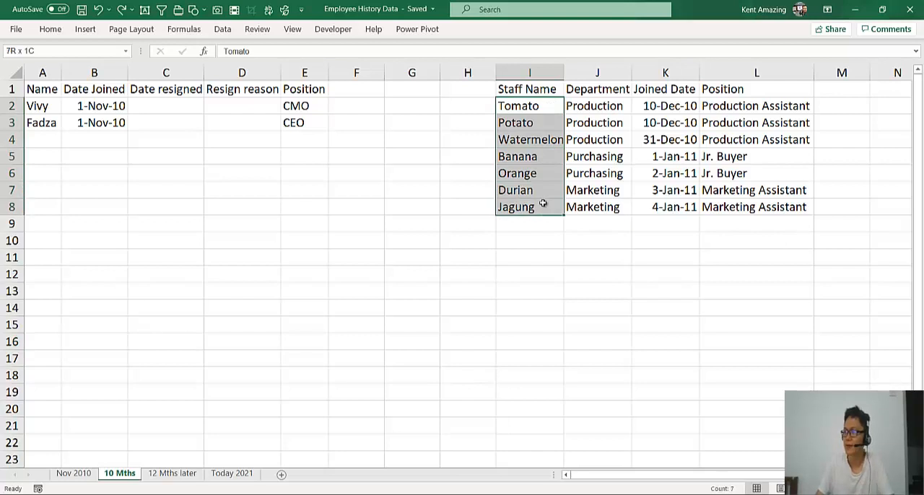
key("ctrl+c")
left_click(40, 138)
key("ctrl+v")
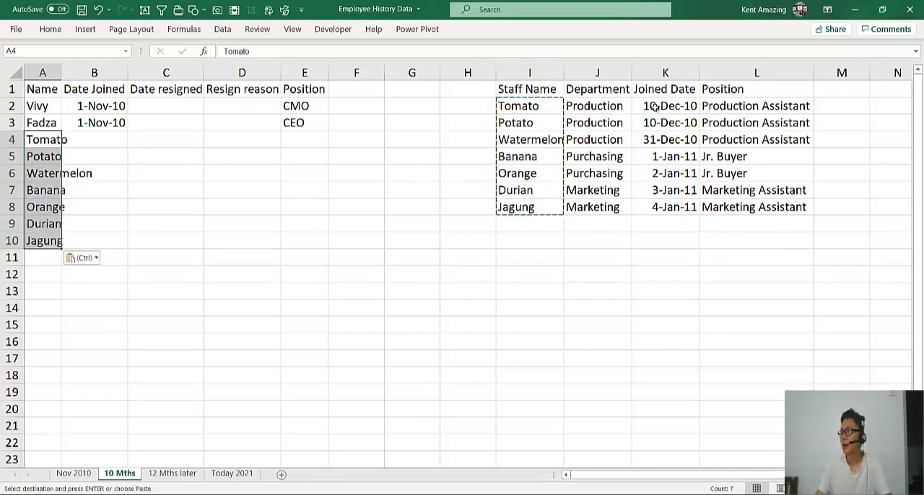
Copy the seven joined dates of the new staff into the Date Joined column starting at B4
left_click_drag(653, 109, 663, 210)
key("ctrl+c")
left_click(95, 138)
key("ctrl+v")
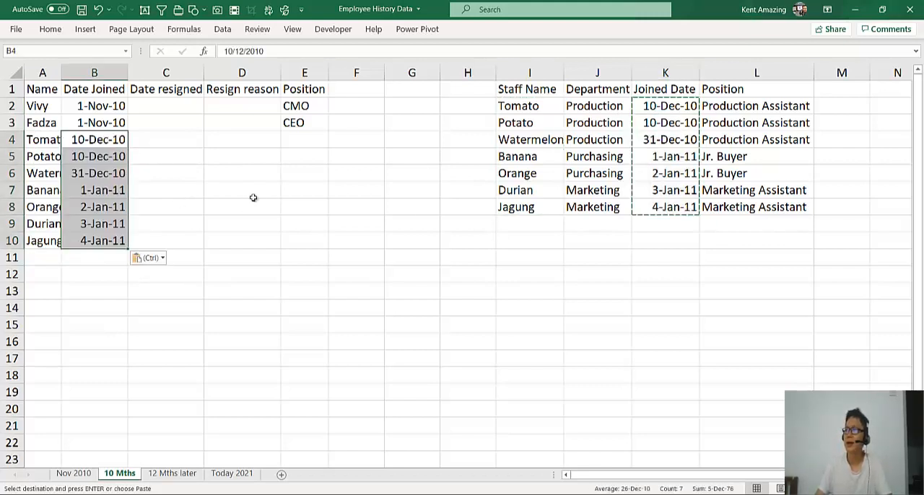
Autofit the widths of columns A to E to their contents on the 10 Mths sheet
left_click_drag(42, 72, 318, 72)
double_click(126, 72)
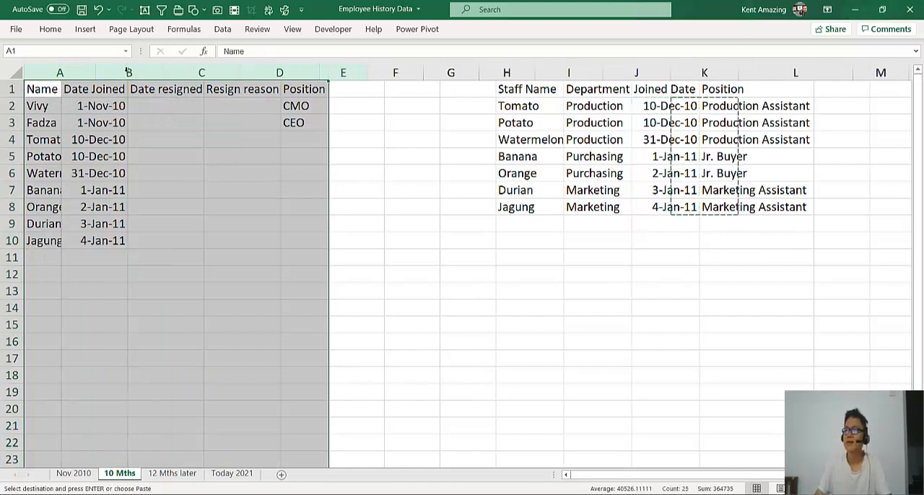
left_click(199, 124)
left_click(286, 125)
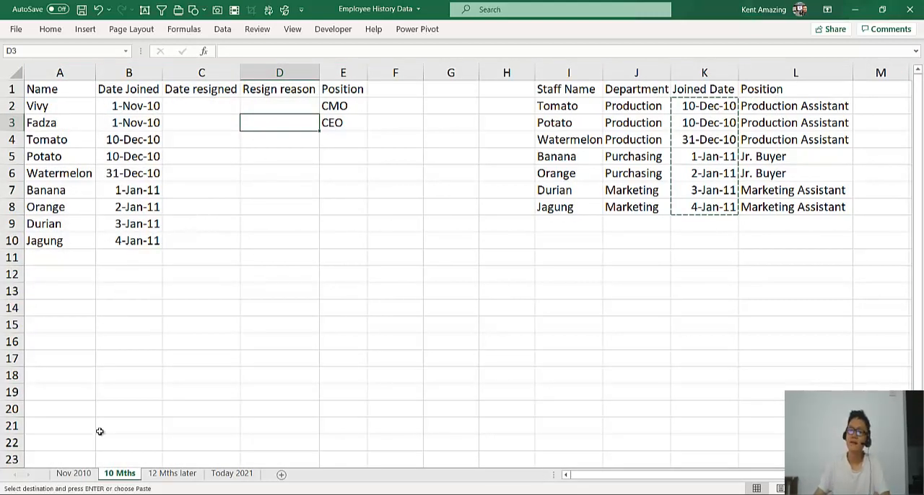
Rename the "12 Mths later" sheet as "24 Mths later"
left_click(172, 474)
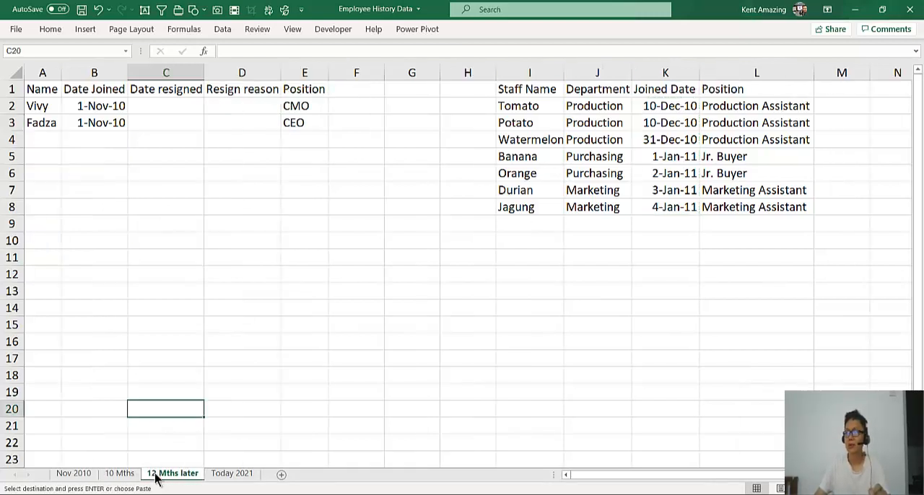
double_click(154, 474)
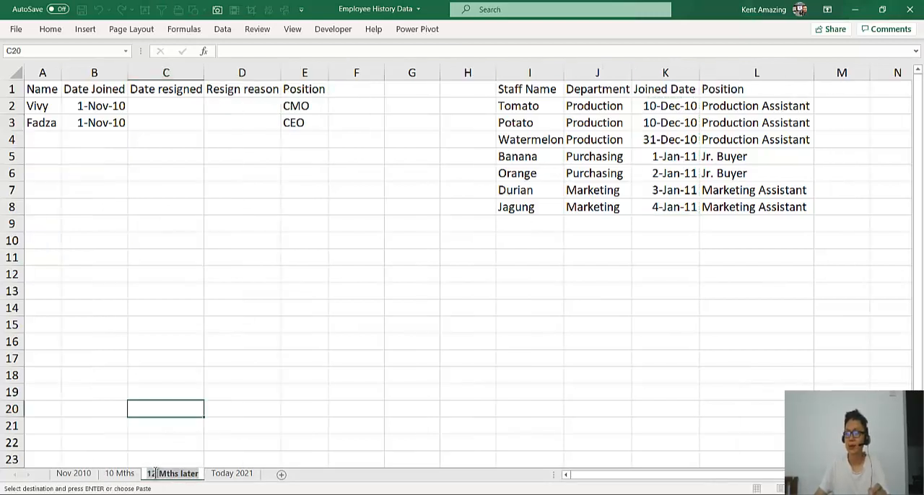
left_click_drag(156, 474, 136, 474)
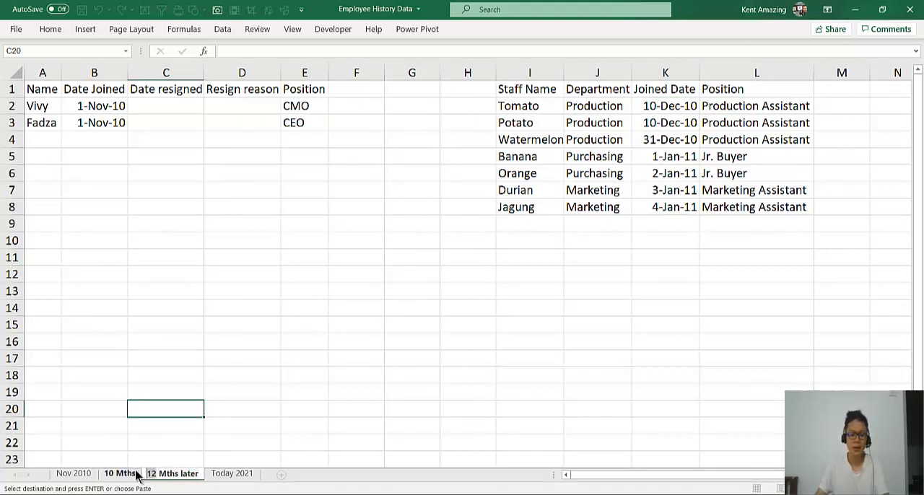
type("24")
left_click(217, 291)
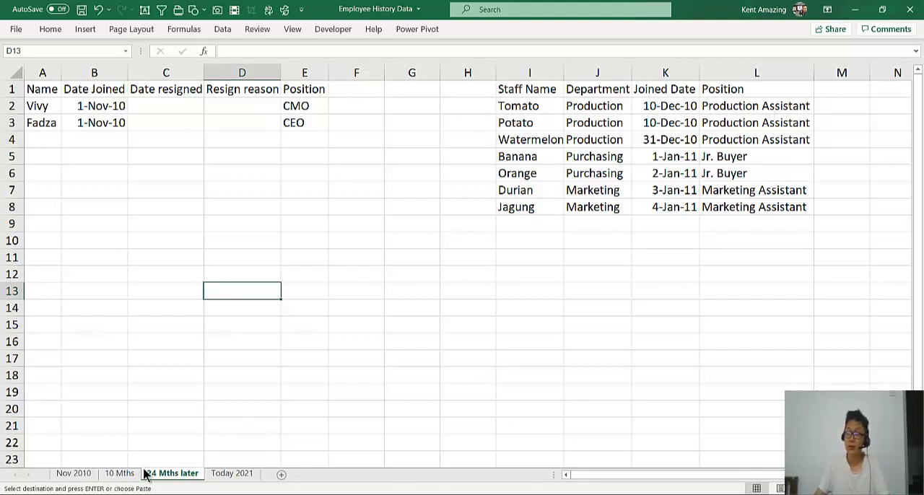
Shift the staff rows from Potato down by one and copy Tomato's name and department into I3:J3
left_click_drag(530, 123, 729, 224)
left_click(541, 107)
left_click_drag(542, 107, 583, 101)
key("ctrl+c")
left_click(531, 122)
key("ctrl+v")
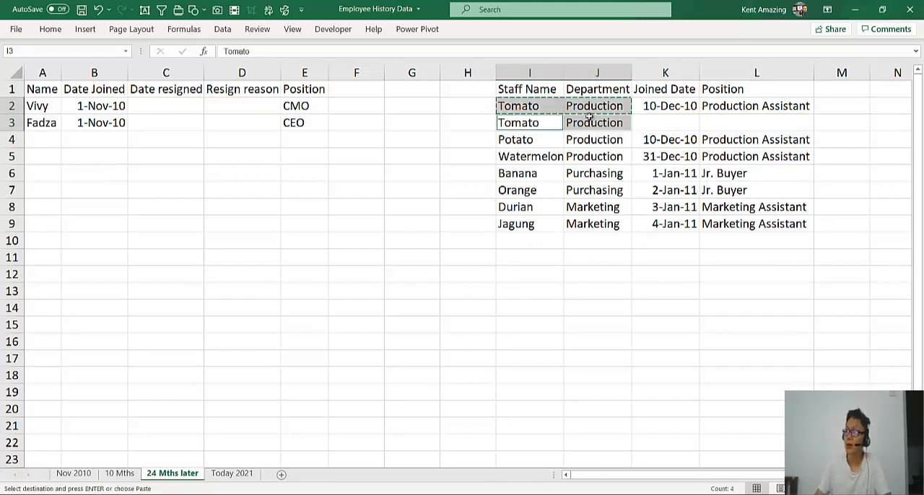
Enter "Sr. Production Assistant" as the position in L3 for the second Tomato row
left_click(663, 120)
left_click(719, 116)
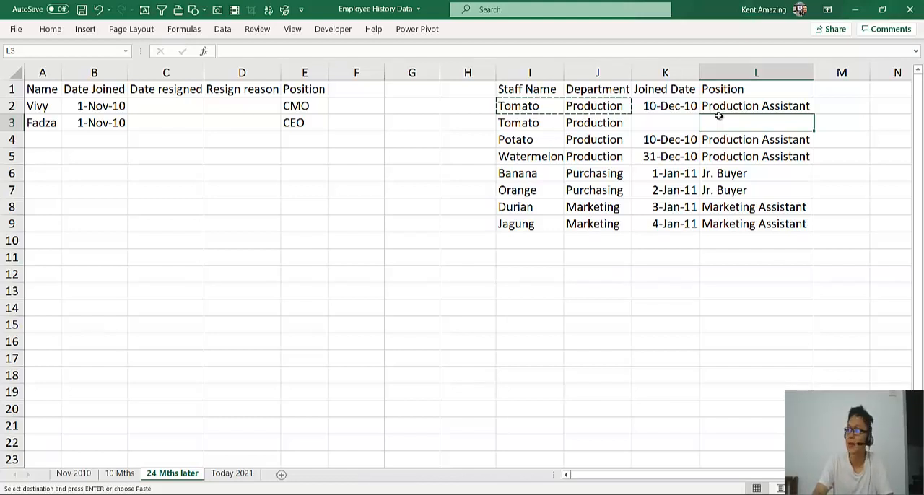
type("S")
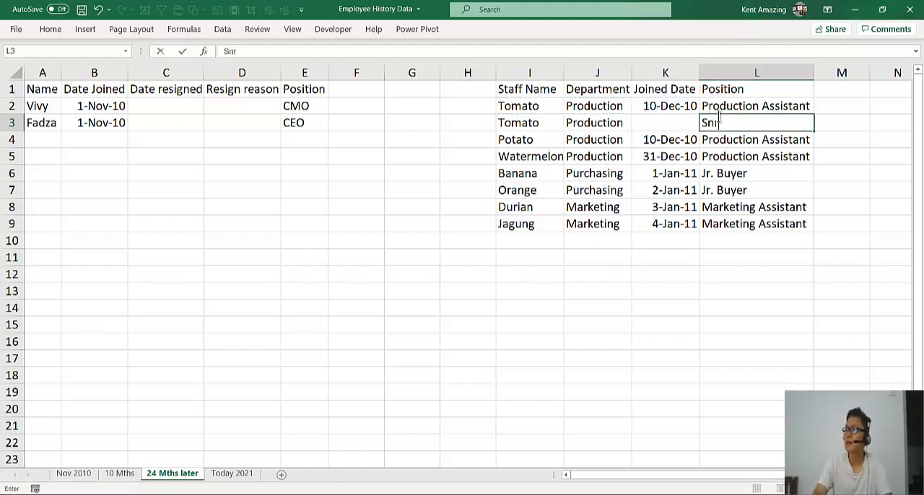
type("r. Pr")
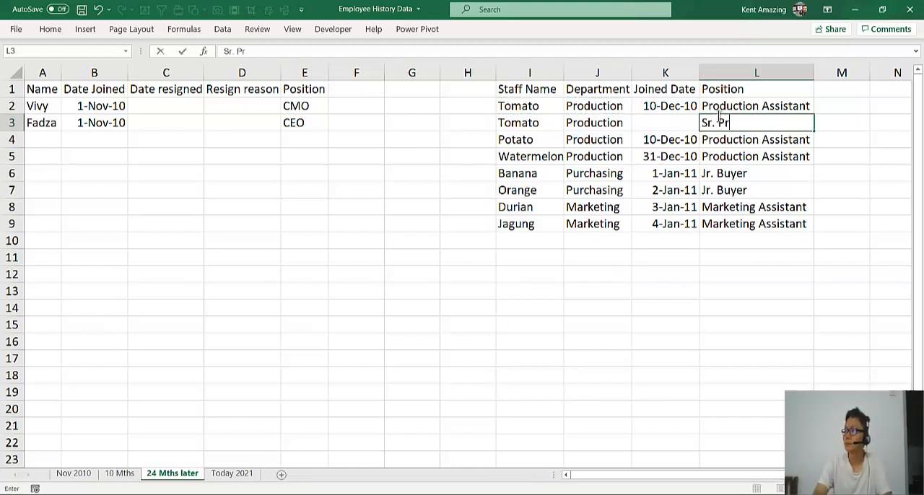
type("oduction Ass")
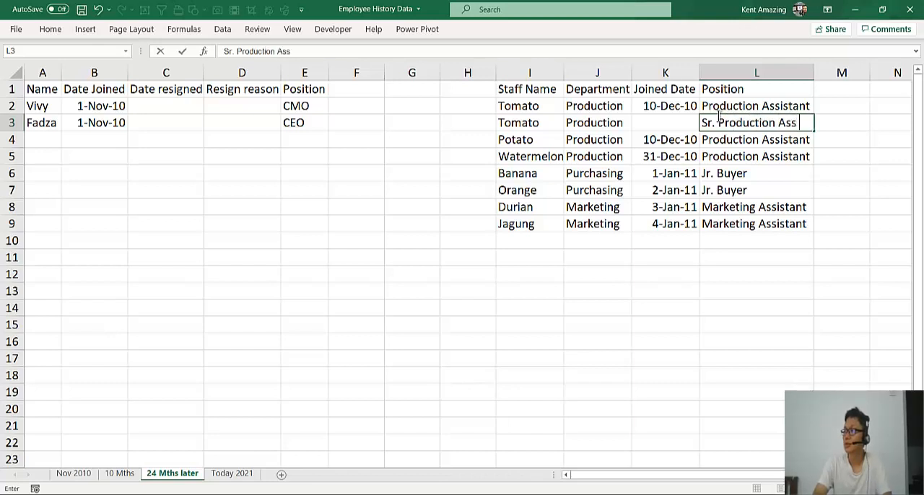
type("itant")
key("Return")
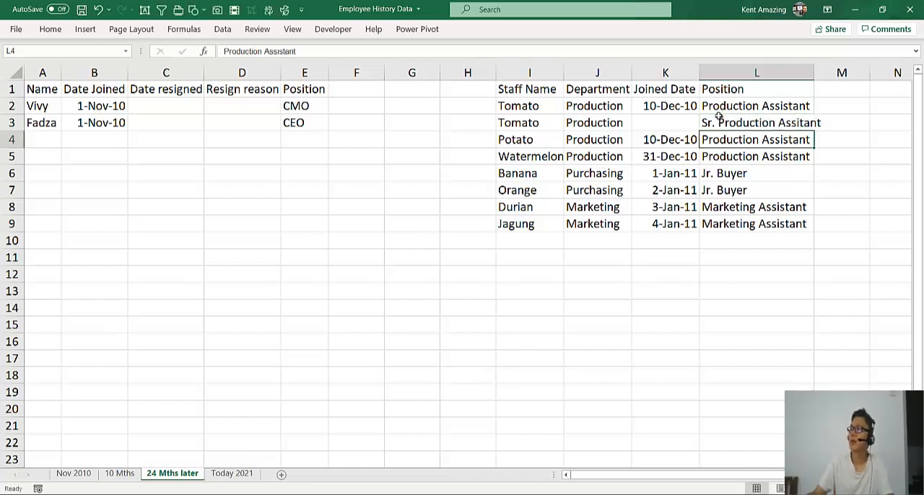
left_click(718, 116)
double_click(806, 124)
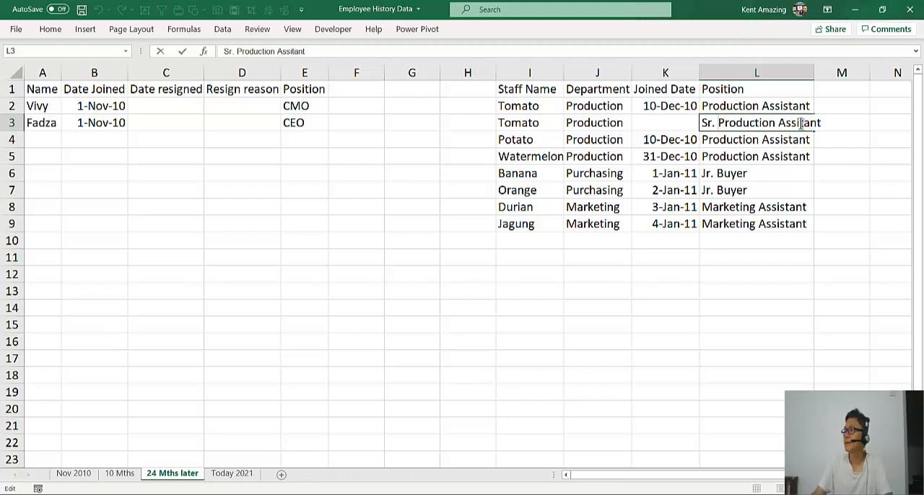
type("s")
left_click(765, 154)
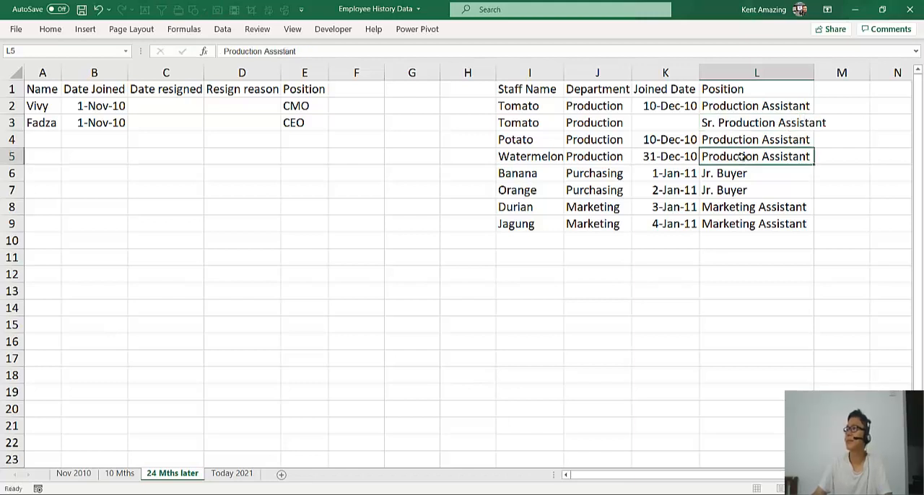
Copy Tomato's joined date into K3 and change its year so the date is 10-Dec-11
left_click(646, 101)
key("ctrl+c")
left_click(643, 123)
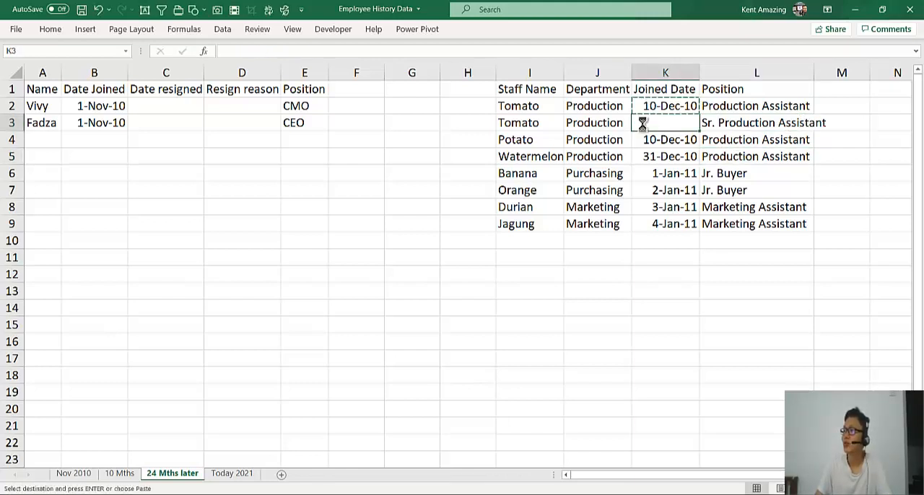
key("ctrl+v")
double_click(643, 122)
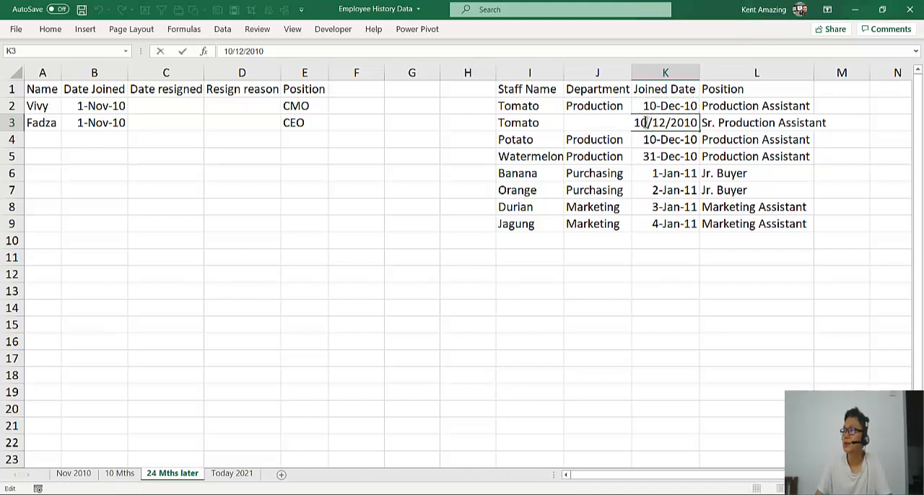
double_click(643, 122)
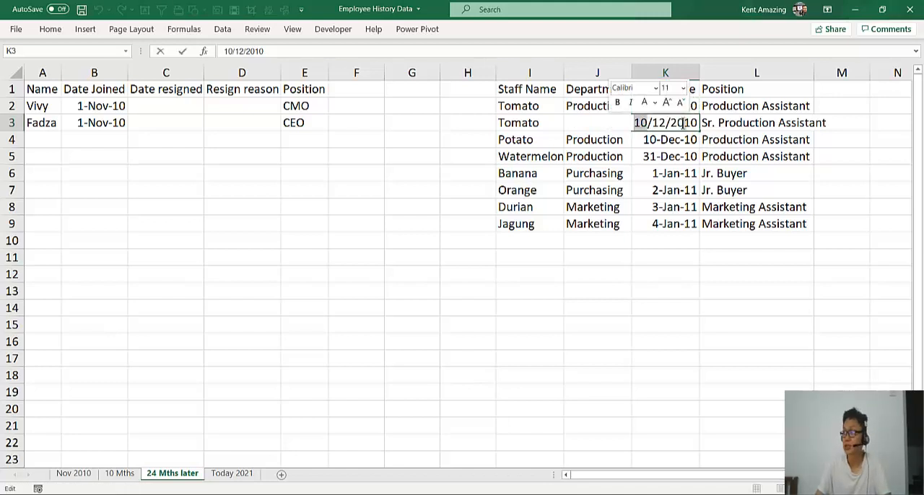
left_click_drag(691, 123, 702, 123)
type("1")
left_click(695, 173)
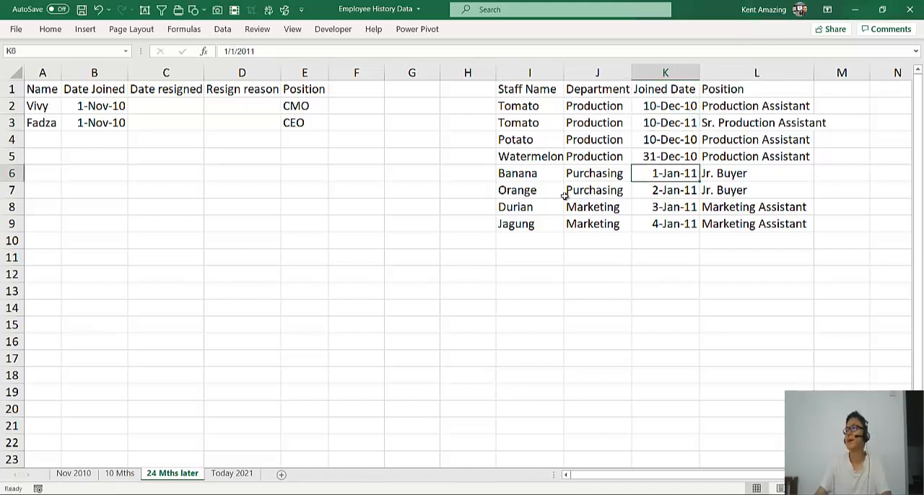
Shift the staff rows from Watermelon down by one and copy the name Potato into I5
left_click_drag(529, 155, 774, 252)
left_click(520, 135)
key("ctrl+c")
left_click(522, 154)
key("ctrl+v")
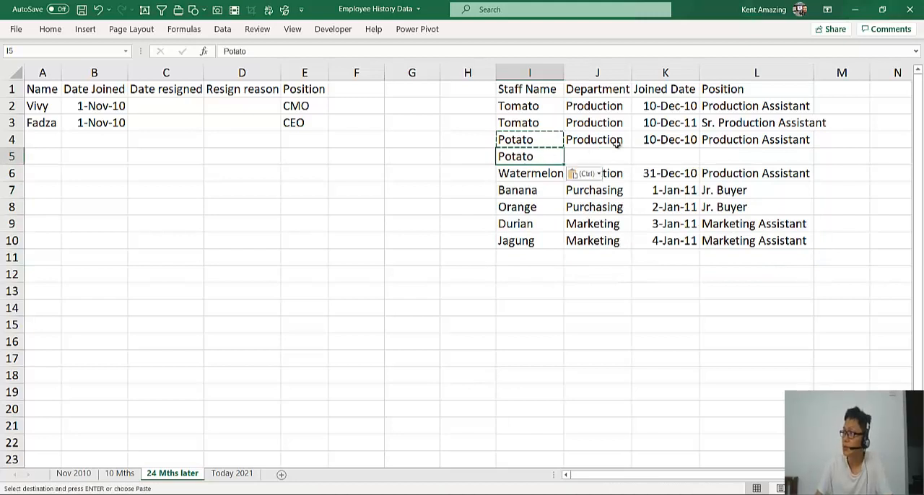
Copy Potato's position into L5 and change it to "Sr. Production Assistant"
left_click_drag(610, 139, 691, 137)
left_click(719, 140)
key("ctrl+c")
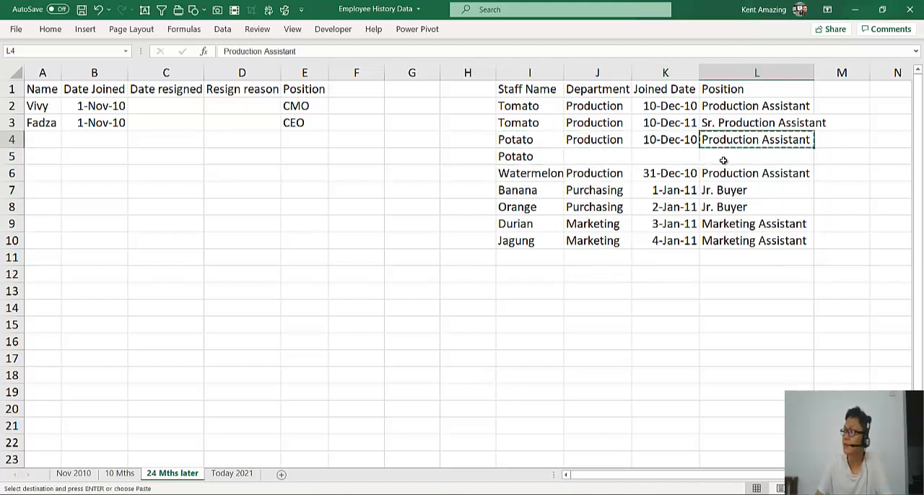
left_click(720, 156)
key("ctrl+v")
double_click(707, 156)
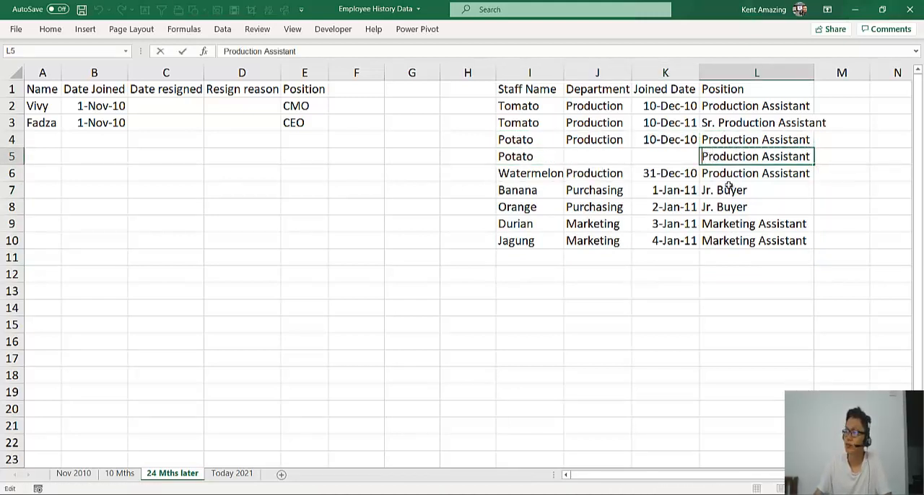
type("Sr.")
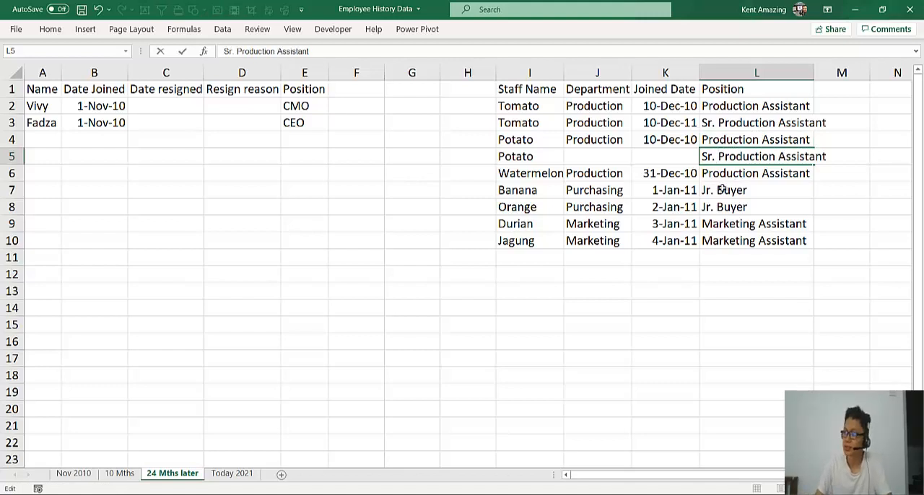
Copy Potato's department and joined date from J4:K4 into J5:K5
left_click(613, 142)
left_click_drag(670, 138, 663, 143)
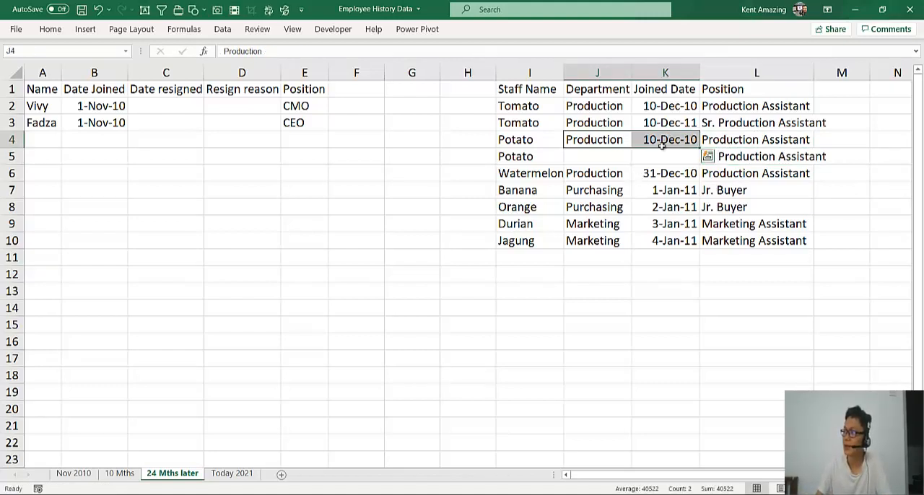
key("ctrl+c")
left_click(620, 158)
key("ctrl+v")
Change the joined date of the second Potato row in K5 to 30-Nov-11
double_click(658, 153)
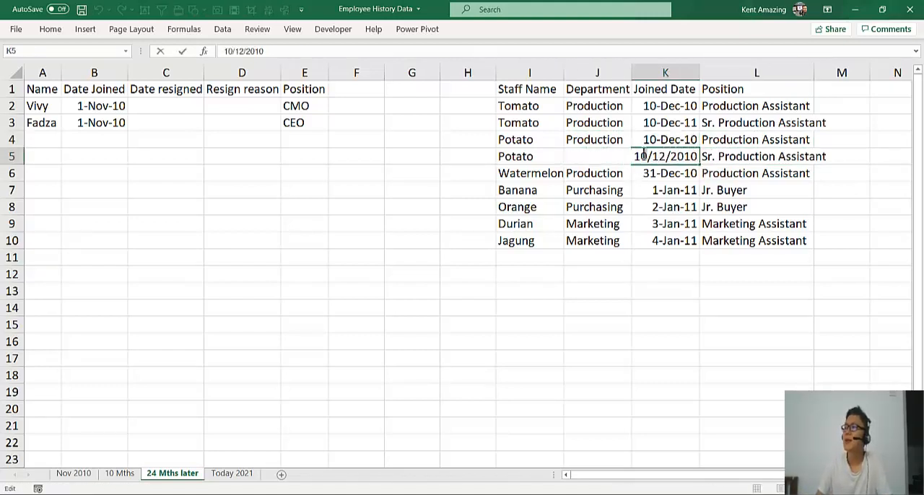
left_click_drag(648, 155, 619, 155)
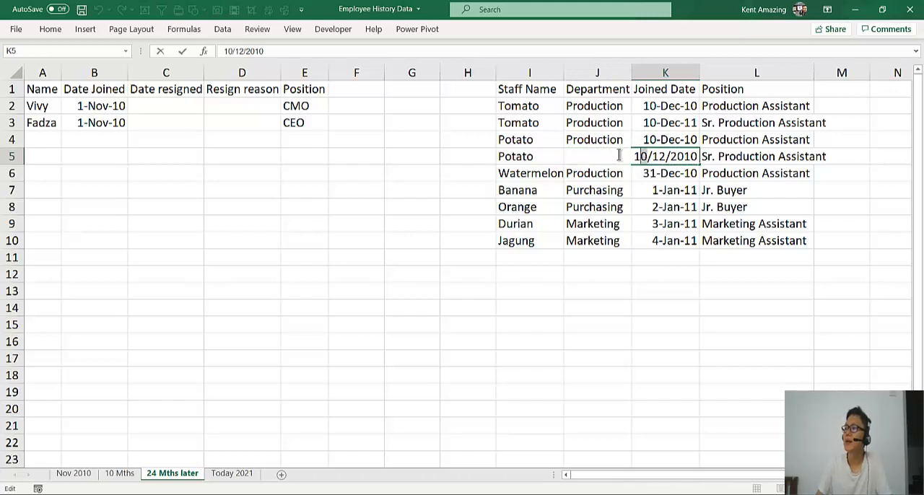
left_click(658, 154)
left_click_drag(662, 154, 668, 155)
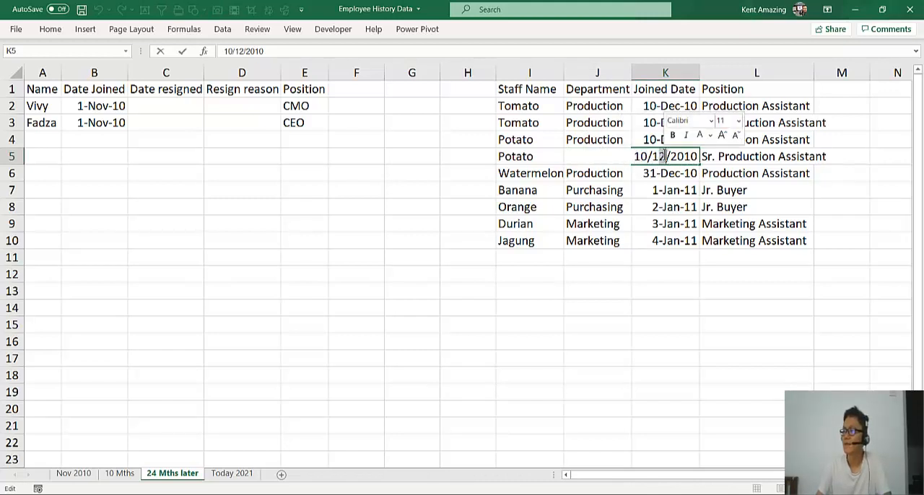
type("11")
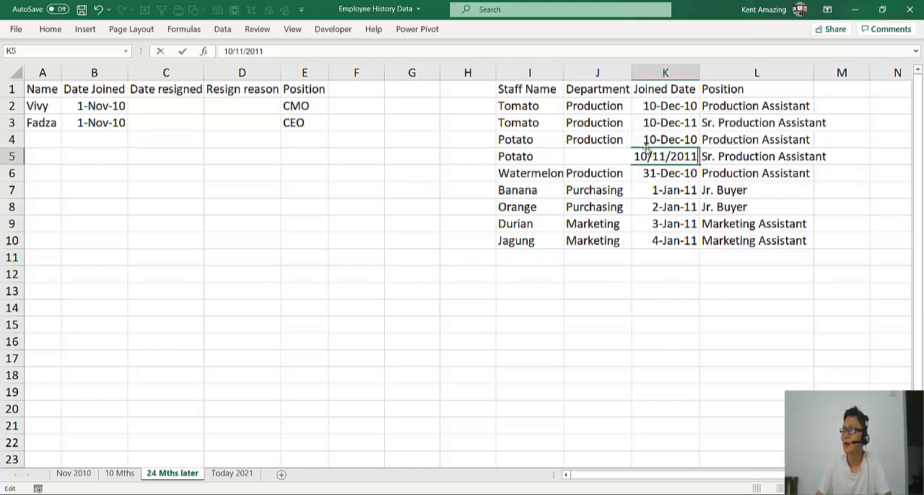
left_click_drag(647, 155, 617, 155)
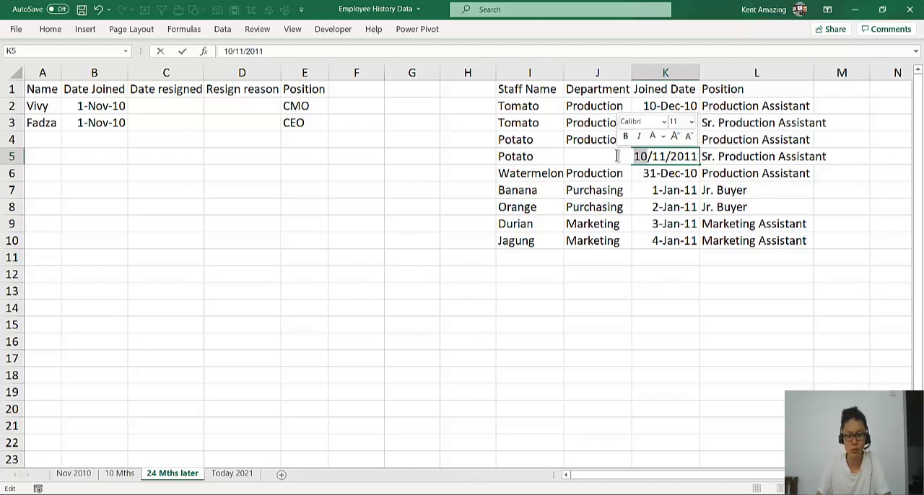
type("30")
left_click(623, 223)
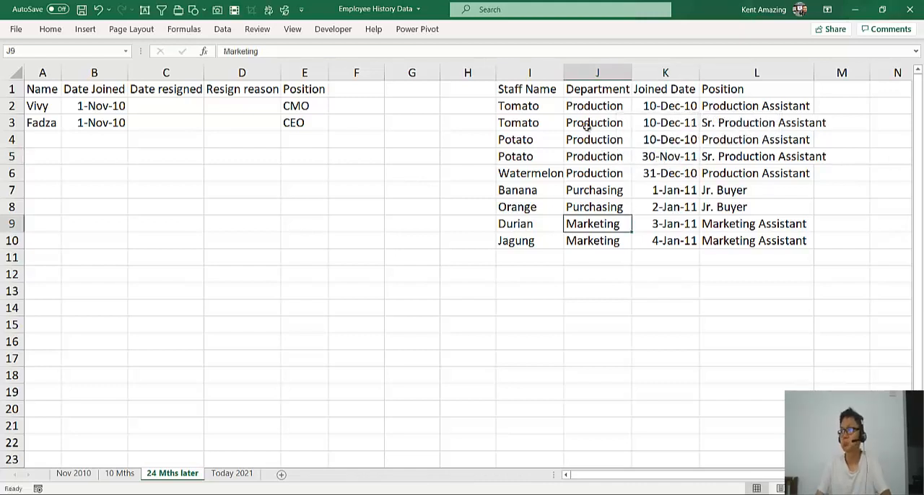
left_click(639, 156)
left_click(761, 156)
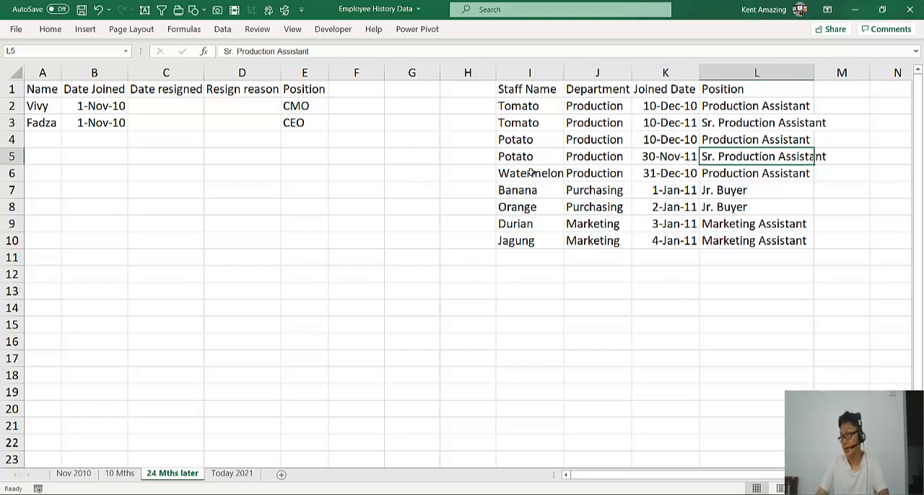
Shift the Durian and Jagung rows down by one, leaving row 9 of the staff table empty
left_click_drag(531, 173, 743, 244)
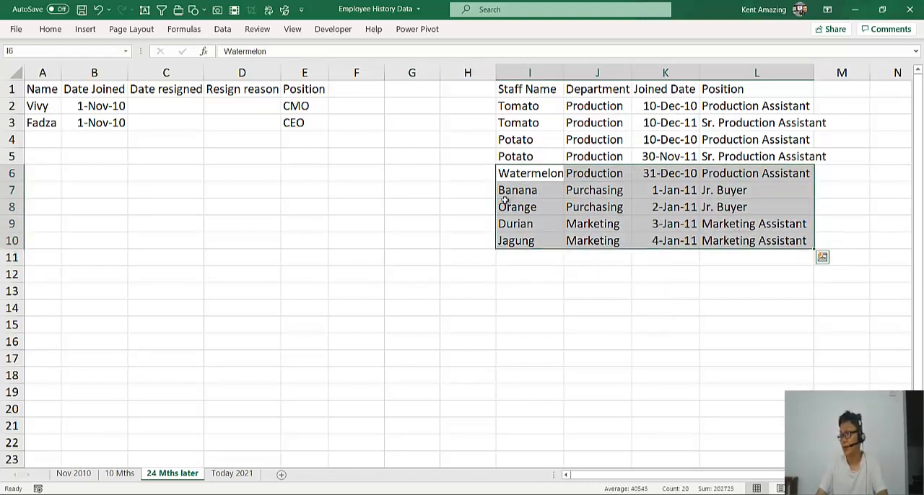
left_click_drag(504, 202, 763, 242)
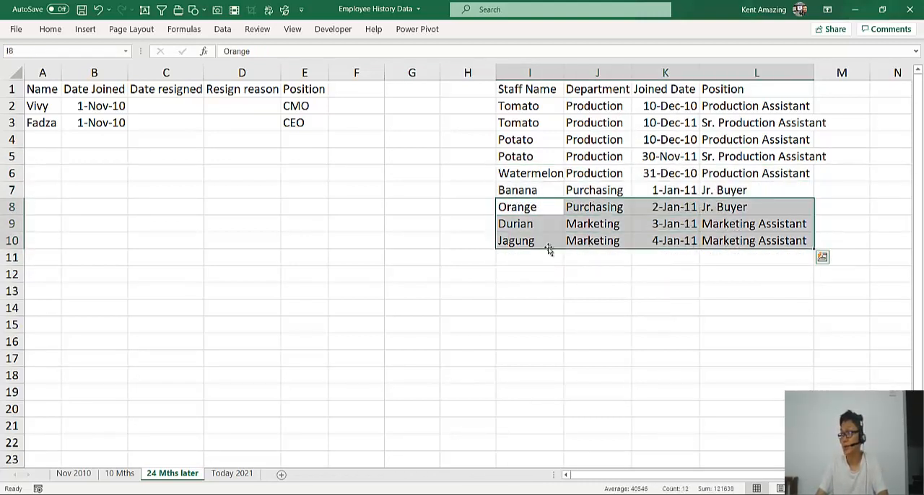
mouse_move(538, 224)
left_mouse_down()
mouse_move(688, 242)
mouse_move(718, 281)
mouse_move(720, 269)
mouse_move(545, 239)
left_mouse_up()
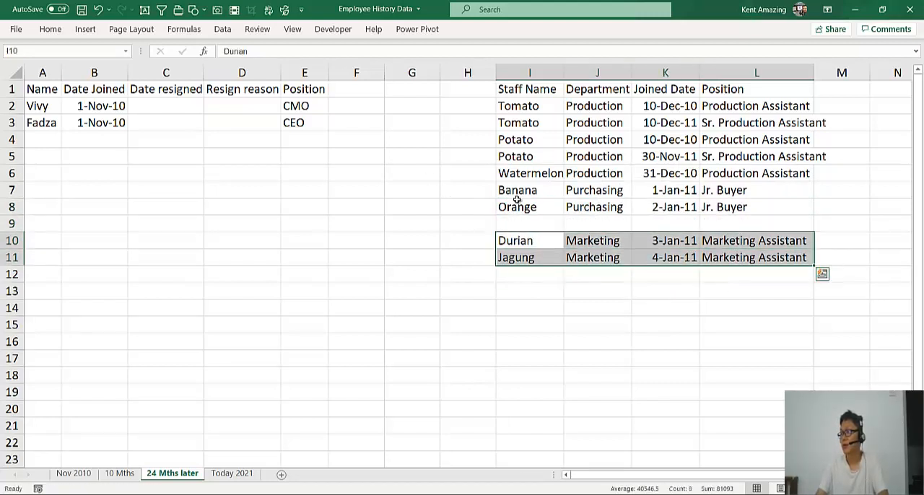
Copy Orange's name and the Purchasing department from row 8 into I9 and J9
left_click(524, 209)
key("ctrl+c")
left_click(527, 223)
key("ctrl+v")
left_click(597, 208)
key("ctrl+c")
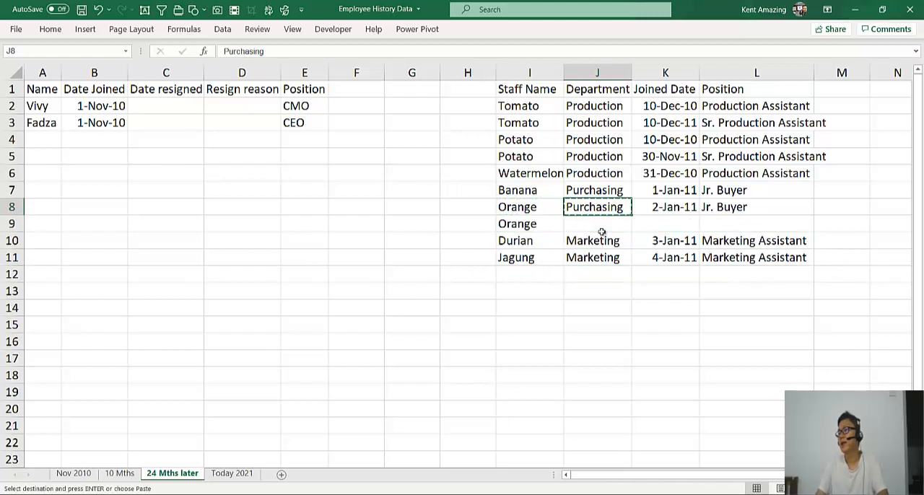
left_click(602, 230)
key("ctrl+v")
Copy Orange's joined date into K9 and change it to 2-Feb-12
left_click(669, 210)
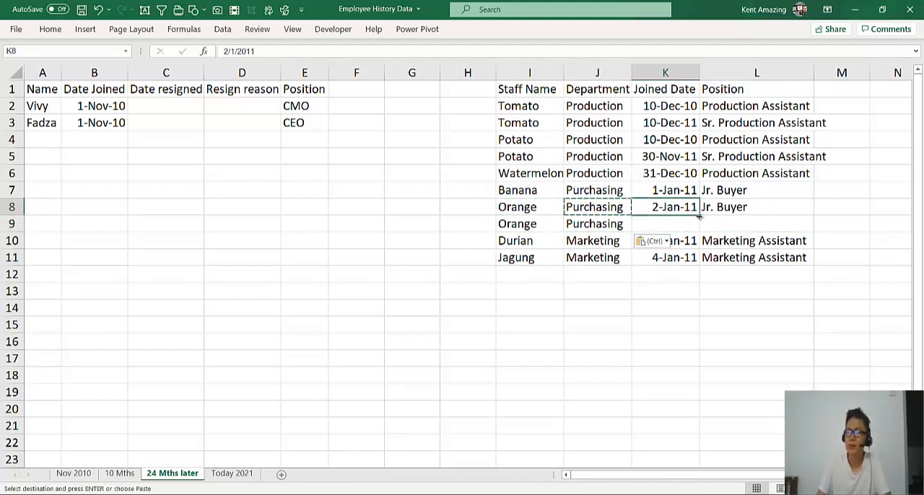
key("ctrl+c")
left_click(661, 222)
key("ctrl+v")
double_click(661, 224)
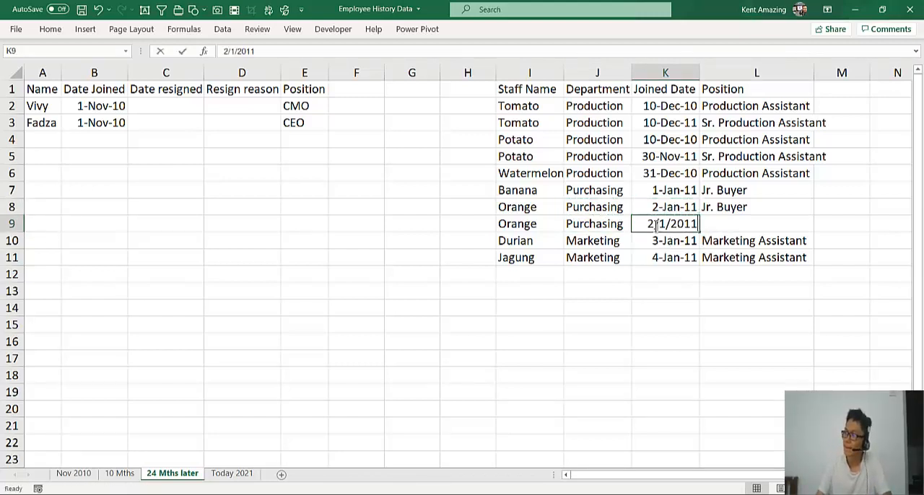
double_click(661, 224)
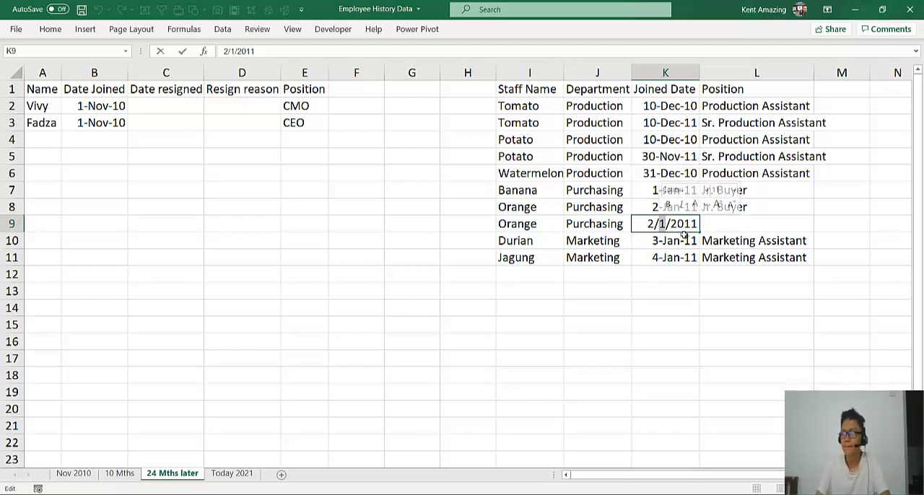
left_click_drag(691, 224, 700, 227)
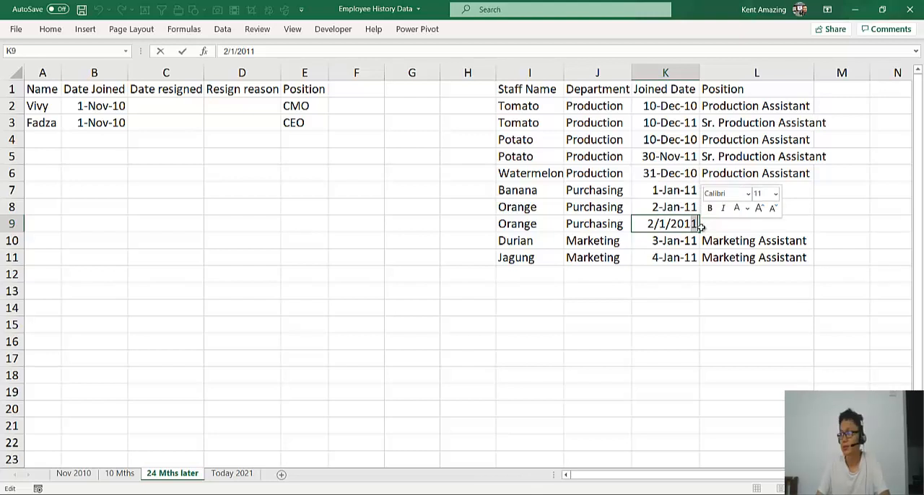
type("2")
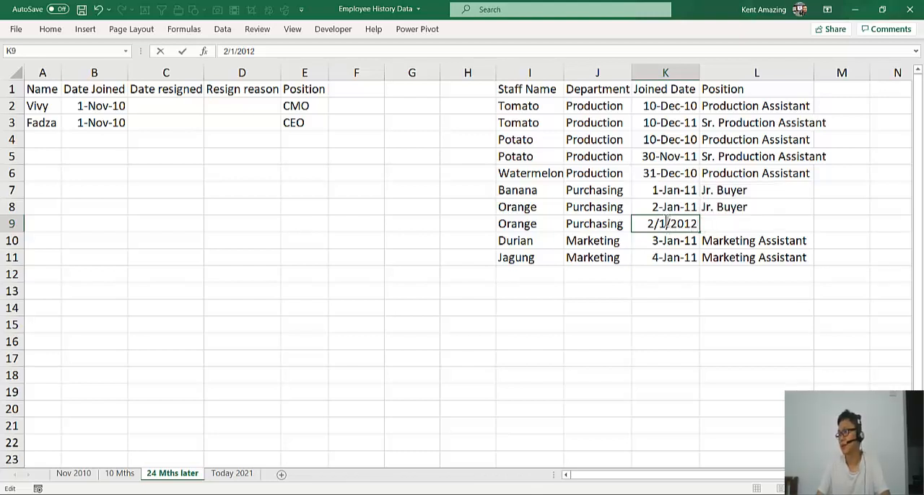
double_click(662, 224)
Enter "Sr. Buyer" as the position in L9 for the second Orange row
left_click(725, 224)
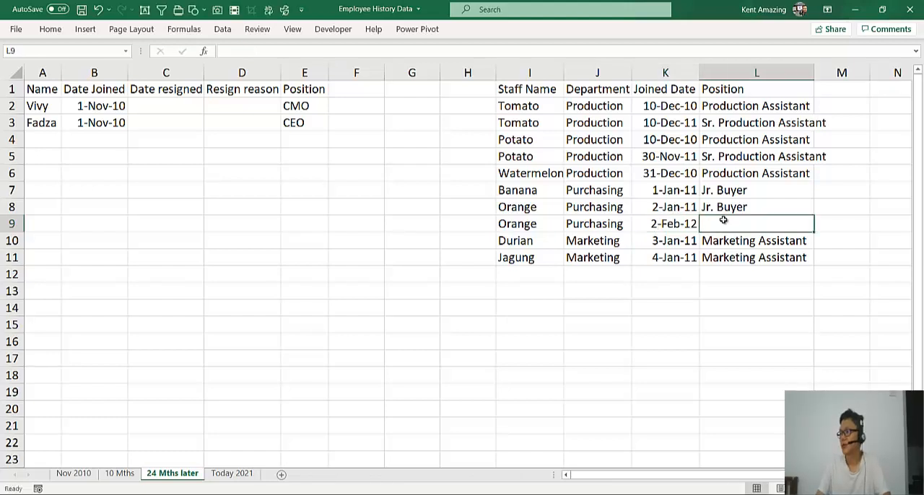
type("Sr. ")
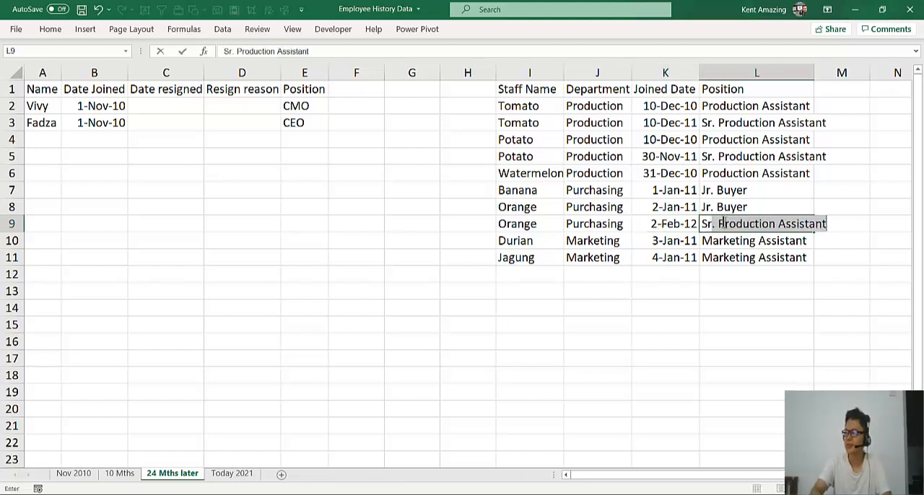
type("Buer")
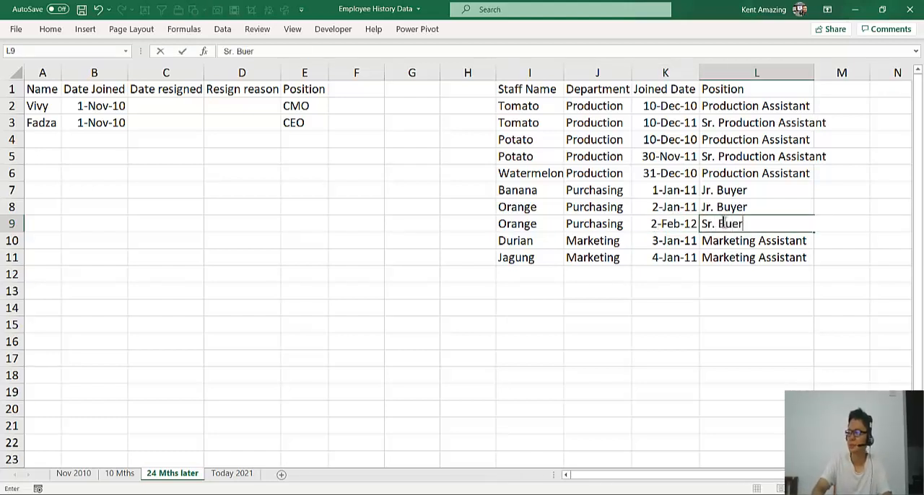
key("BackSpace")
key("BackSpace")
type("yer")
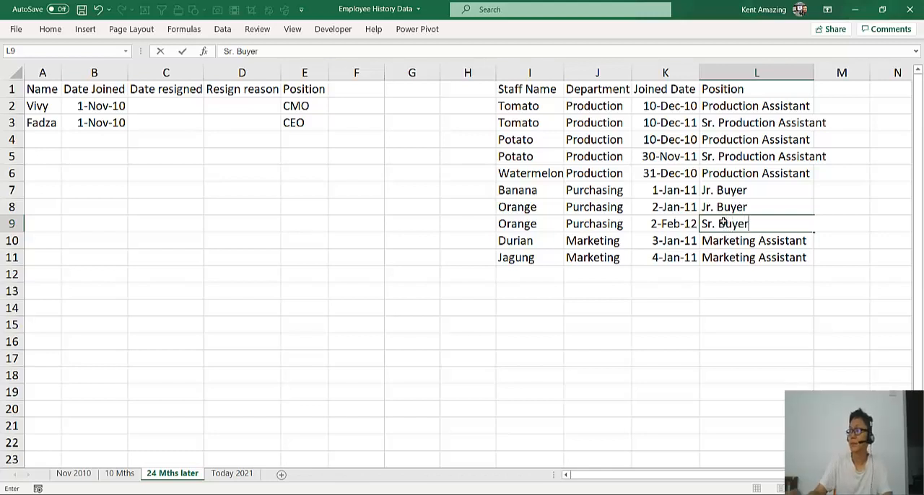
key("Return")
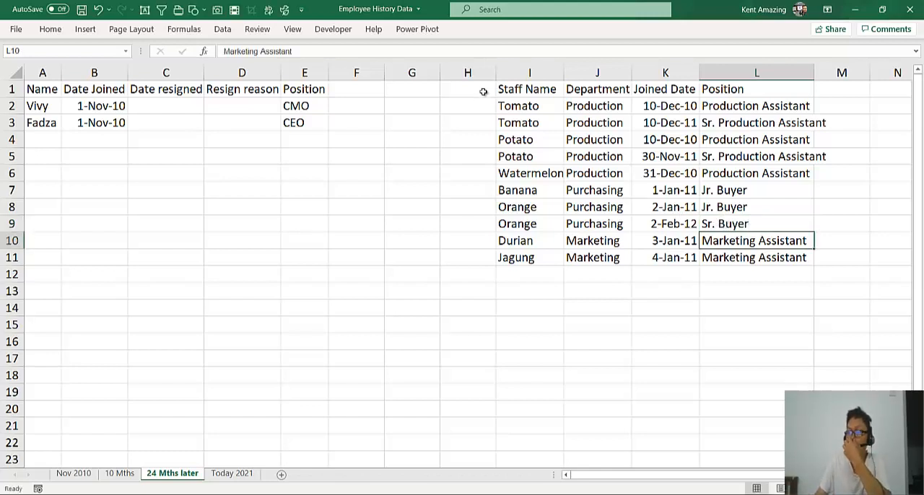
Copy the names and joining dates from Tomato to Jagung on the 10 Mths sheet into A4 of 24 Mths later, and autofit column A
left_click(129, 475)
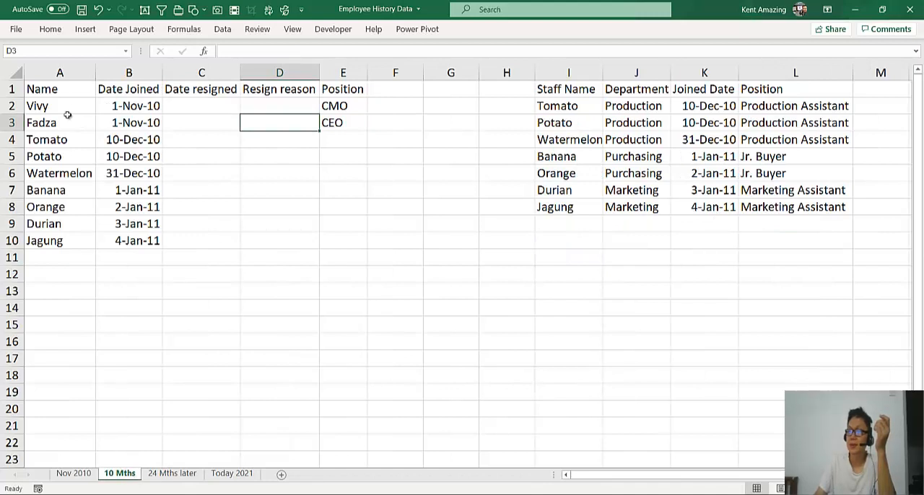
left_click_drag(49, 137, 127, 244)
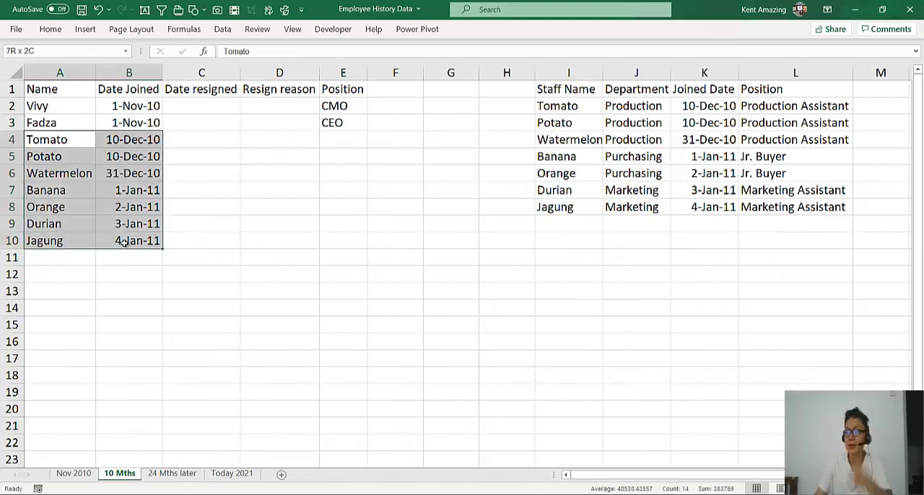
key("ctrl+c")
left_click(166, 475)
left_click(43, 140)
key("ctrl+v")
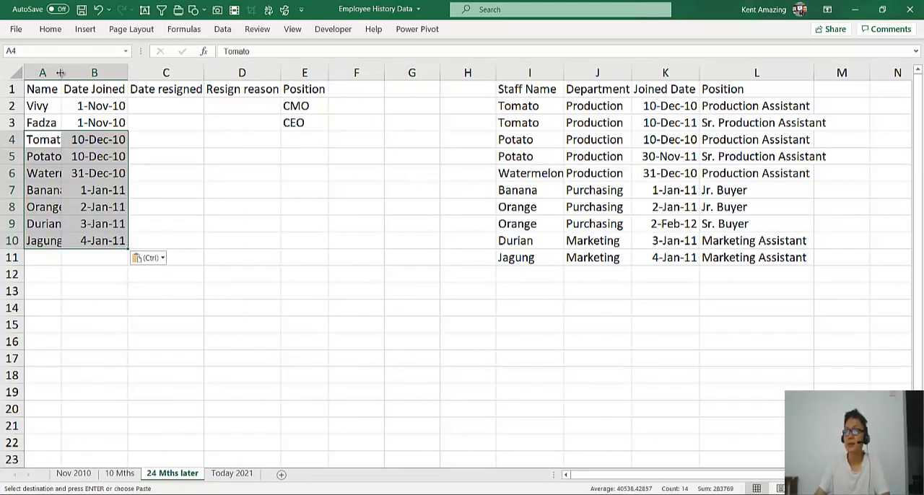
double_click(61, 72)
left_click(197, 169)
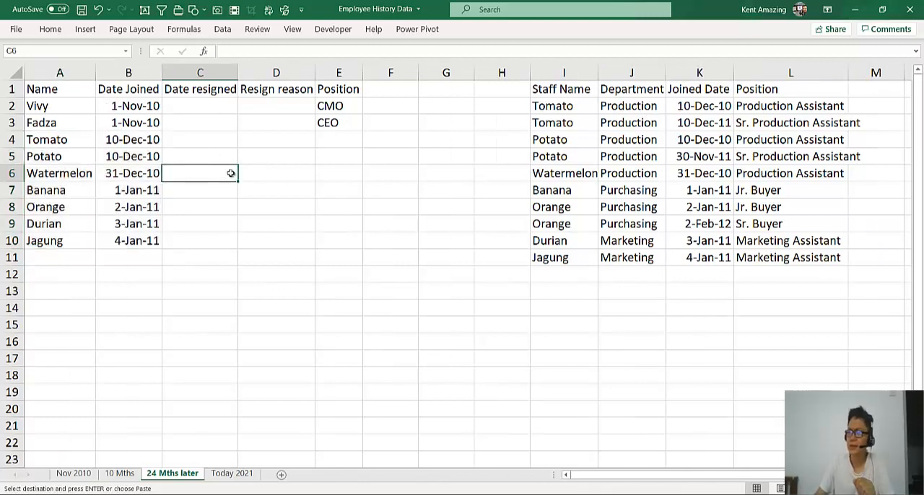
left_click(213, 157)
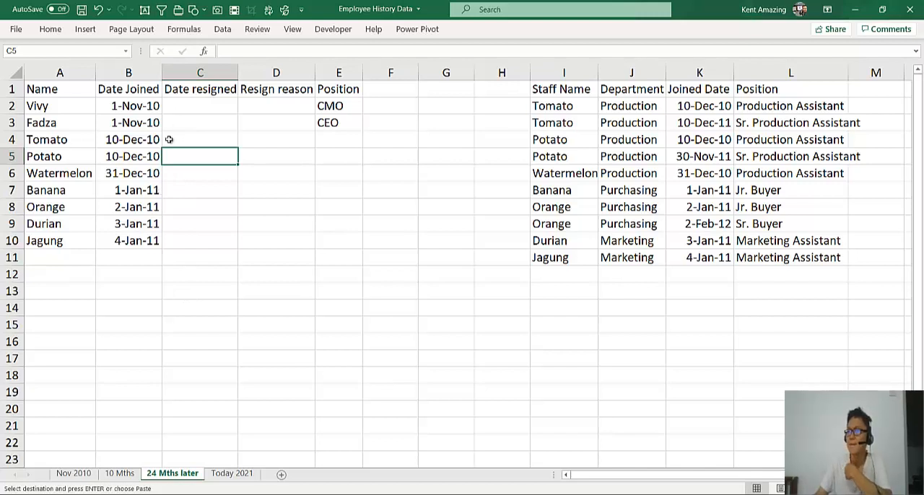
left_click_drag(224, 88, 270, 92)
left_click(272, 175)
left_click(332, 89)
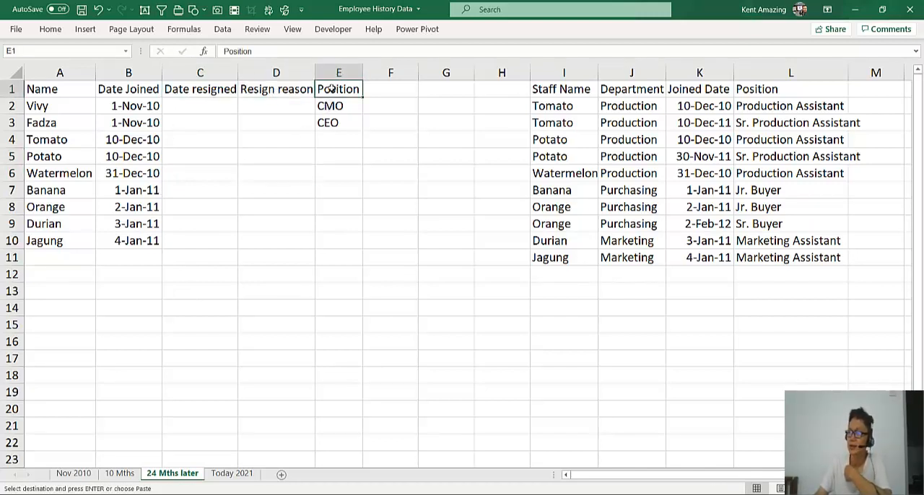
left_click(181, 169)
left_click(106, 175)
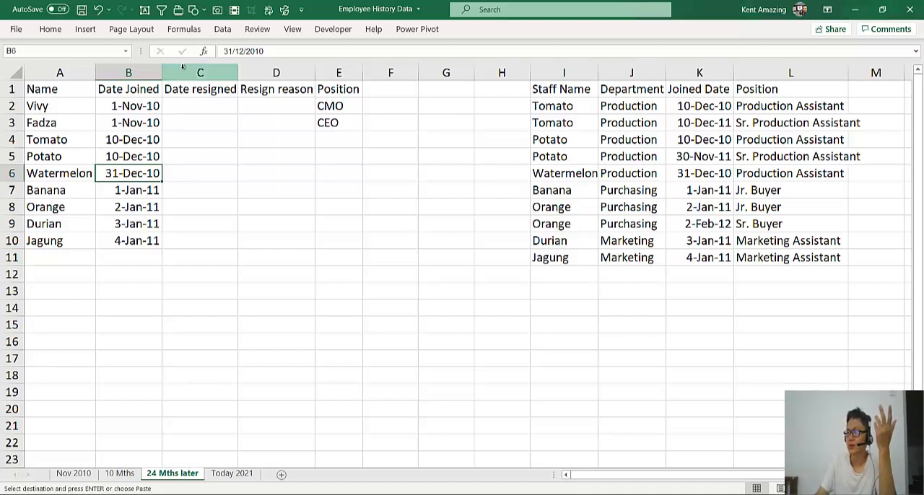
Rename the Date Joined header in B1 to "Track Date"
left_click(134, 90)
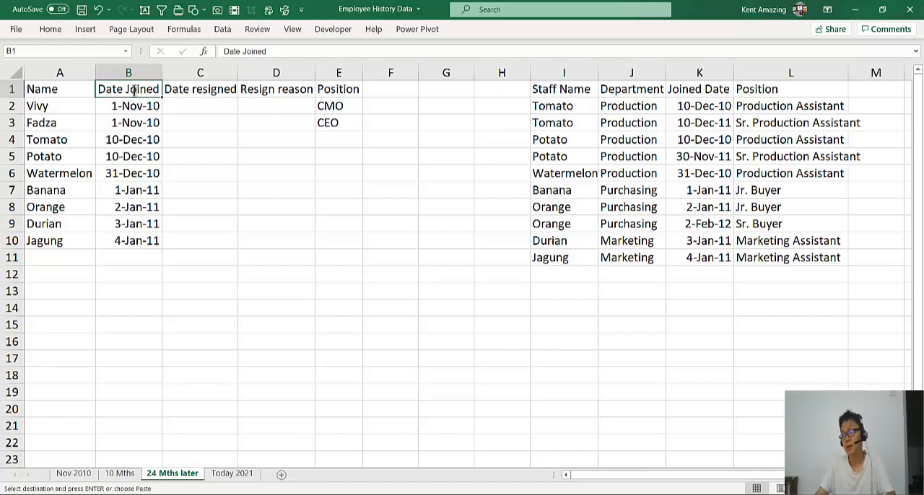
type("Date")
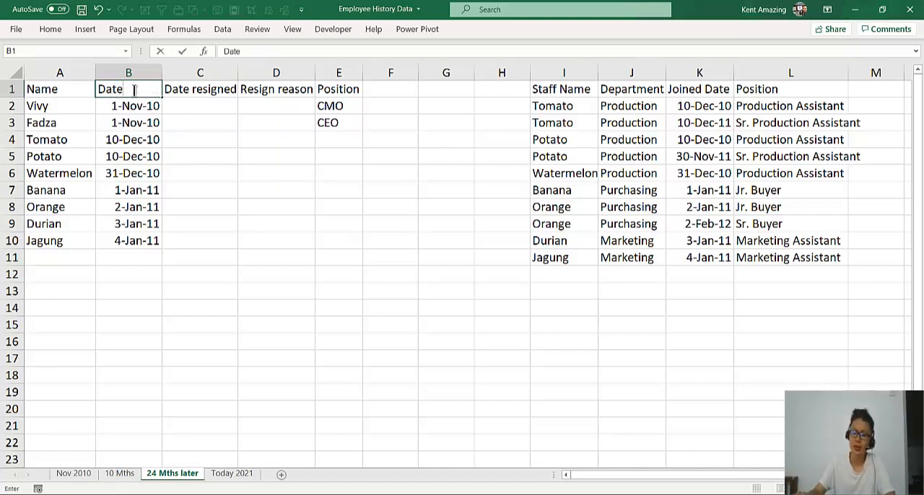
double_click(107, 91)
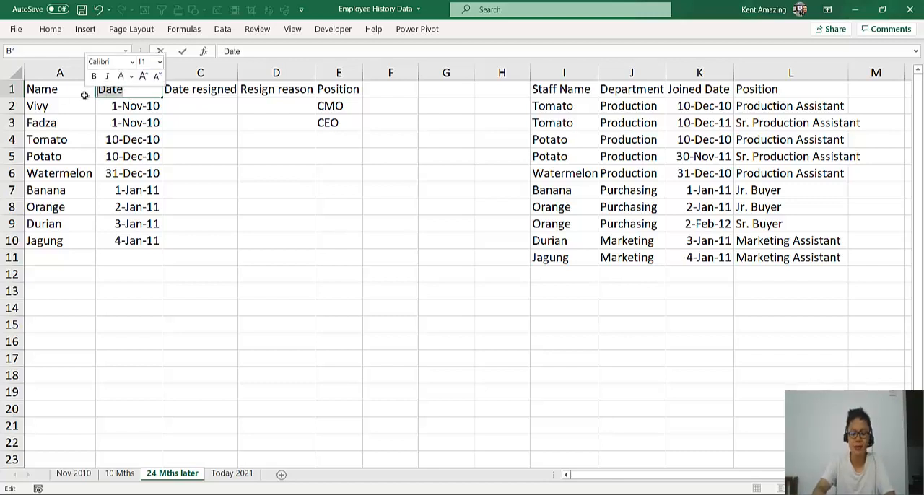
type("Track ")
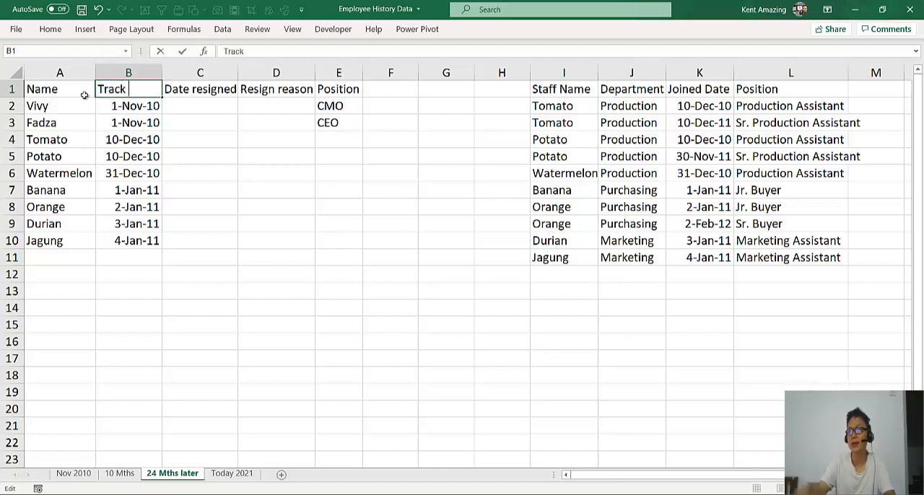
type("Date")
left_click(117, 139)
Insert a blank column between Track Date and Date resigned
left_click(189, 73)
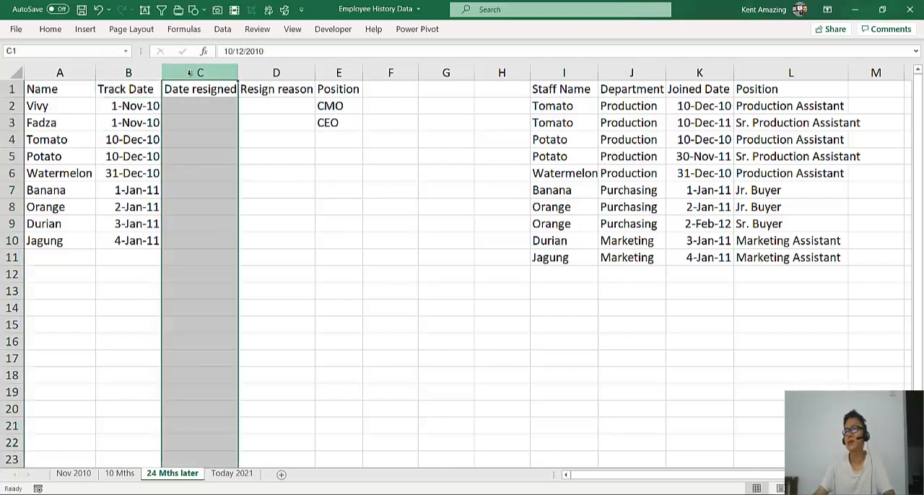
right_click(190, 73)
left_click(213, 180)
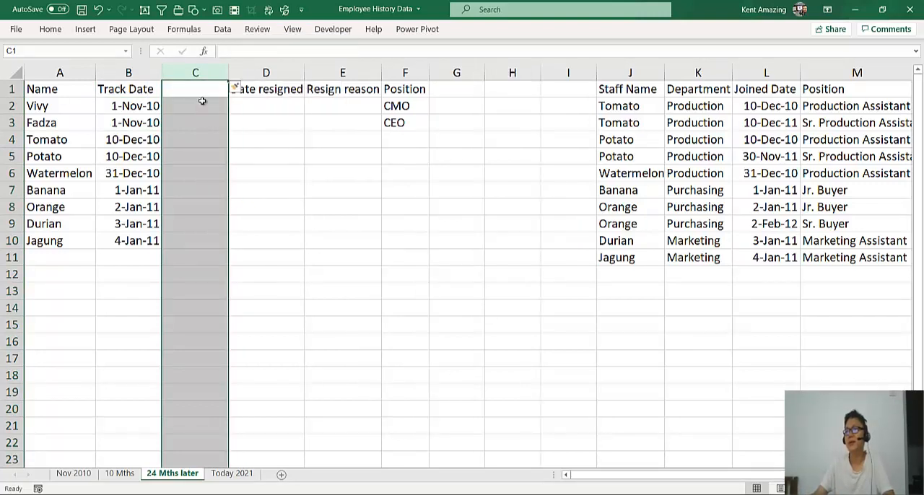
Enter "Promotion" as the header in C1 of the blank column
left_click(203, 87)
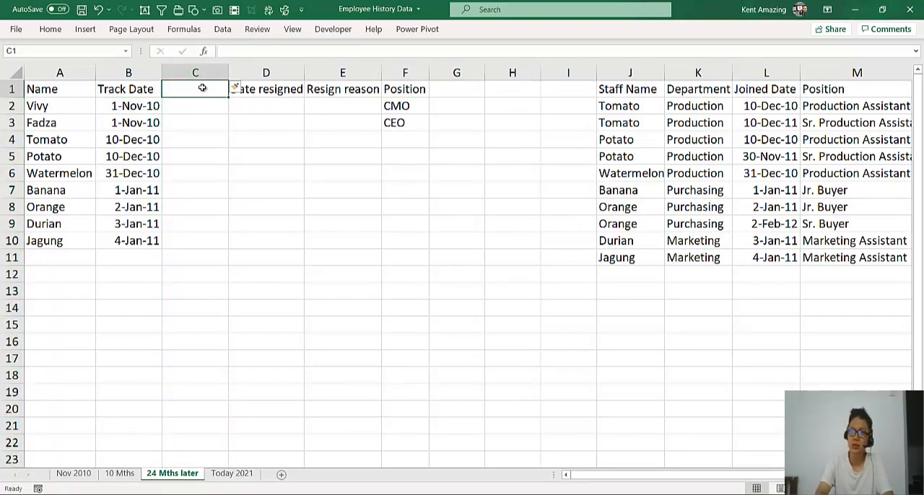
type("Promo")
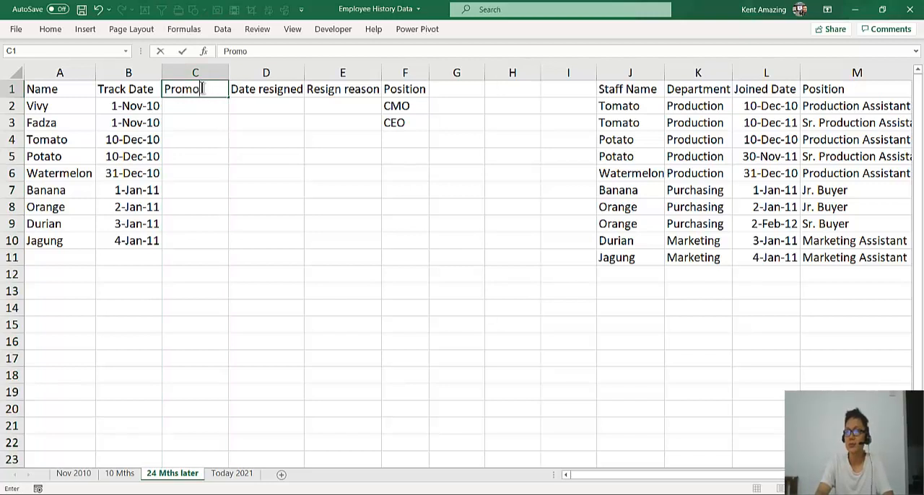
type("tion")
key("Return")
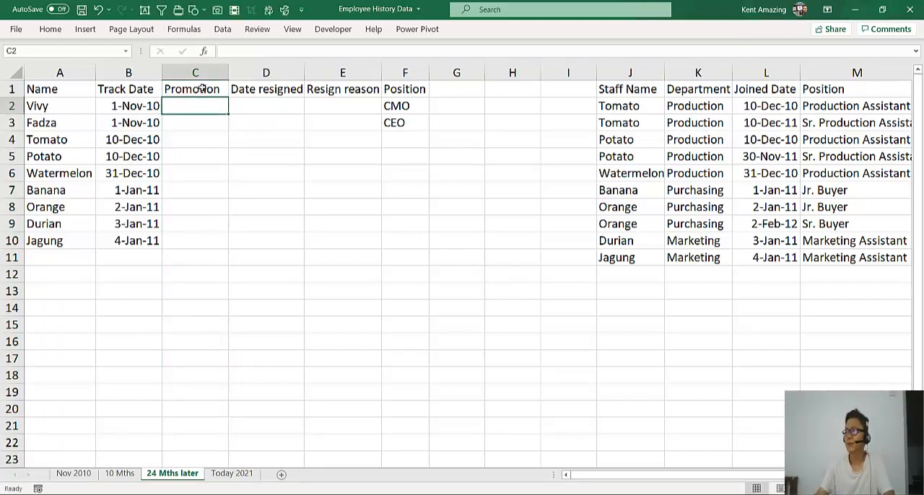
left_click(67, 191)
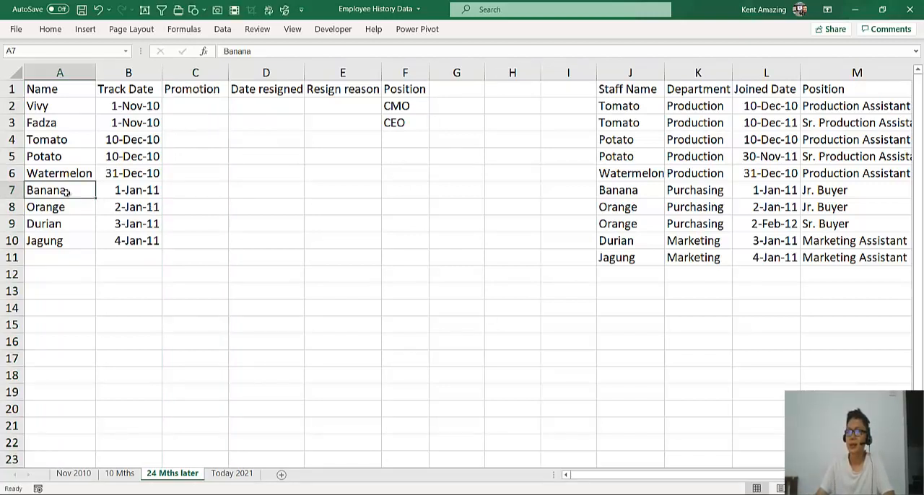
left_click(48, 106)
left_click(52, 126)
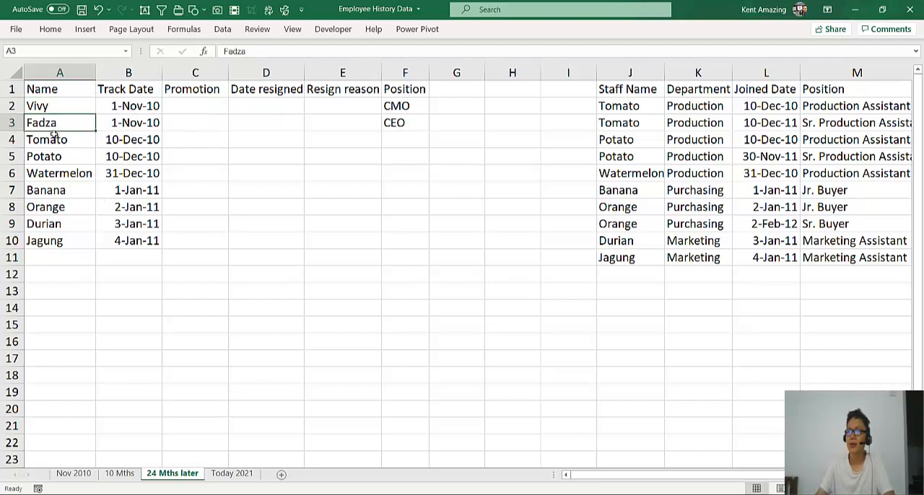
left_click(195, 124)
left_click(184, 139)
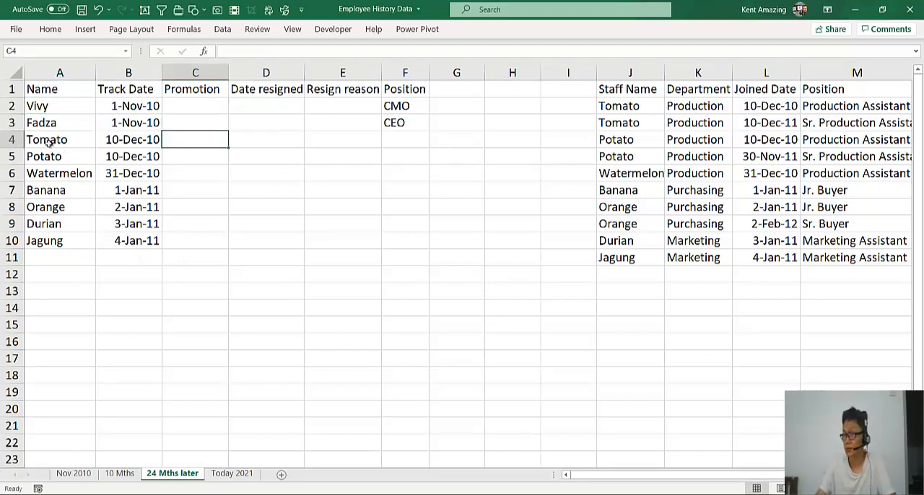
Move the rows from Potato to Jagung down one row and enter "Joined" in C4 as Tomato's promotion entry
left_click_drag(68, 157, 174, 174)
left_click(189, 124)
left_click(185, 140)
type("Joined")
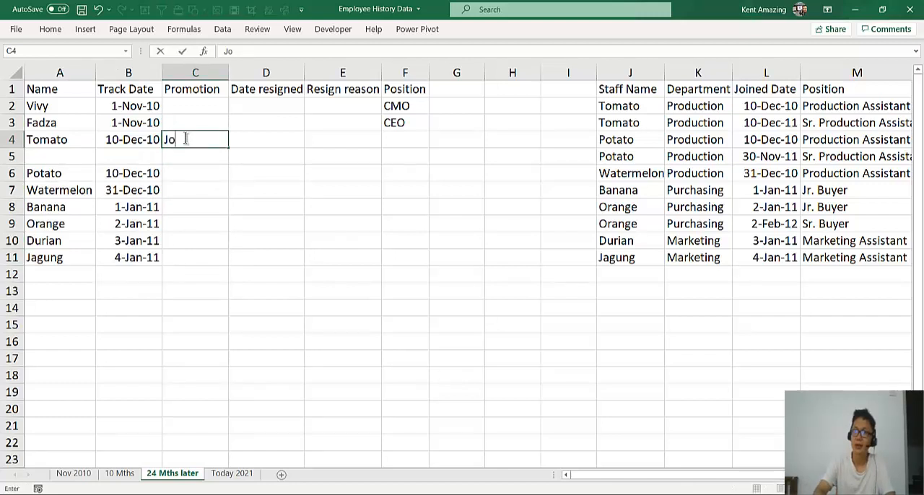
key("Return")
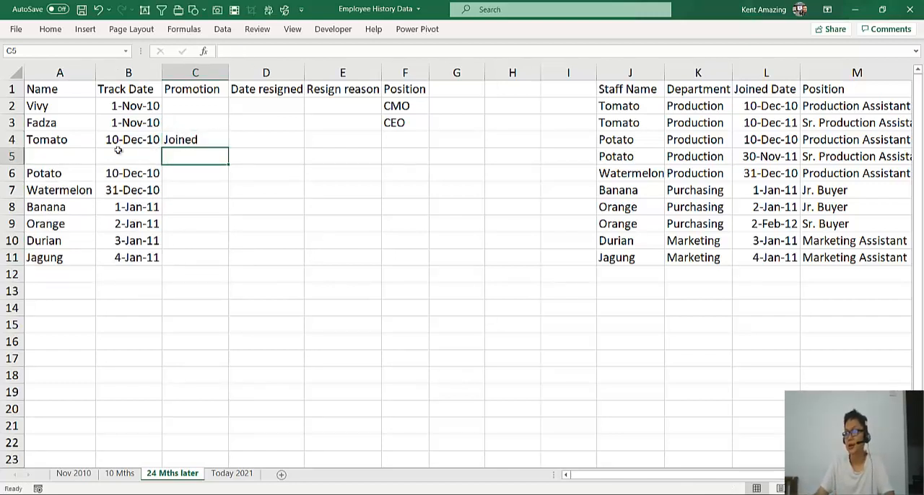
Fill row 5 with a second Tomato entry, copying the name from A4 and the date 10-Dec-11 from L3
left_click_drag(79, 142, 109, 140)
key("ctrl+c")
left_click(85, 154)
key("ctrl+v")
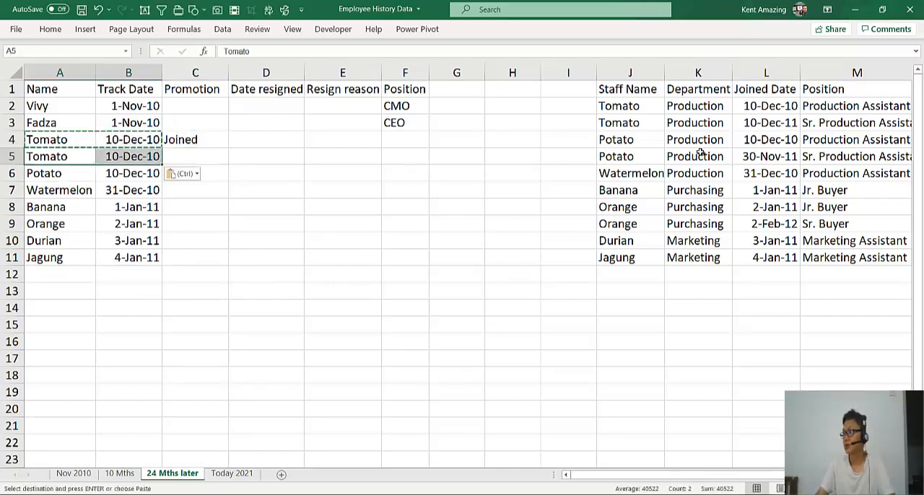
left_click(760, 127)
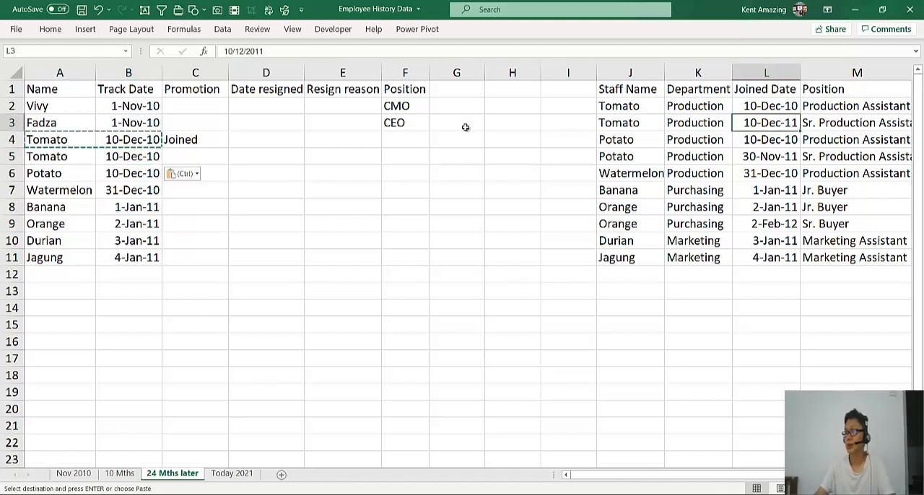
key("ctrl+c")
left_click(123, 162)
key("ctrl+v")
Move the rows from Watermelon to Jagung down one row and fill row 7 with a second Potato entry dated 30-Nov-11, copied from L5
left_click(62, 176)
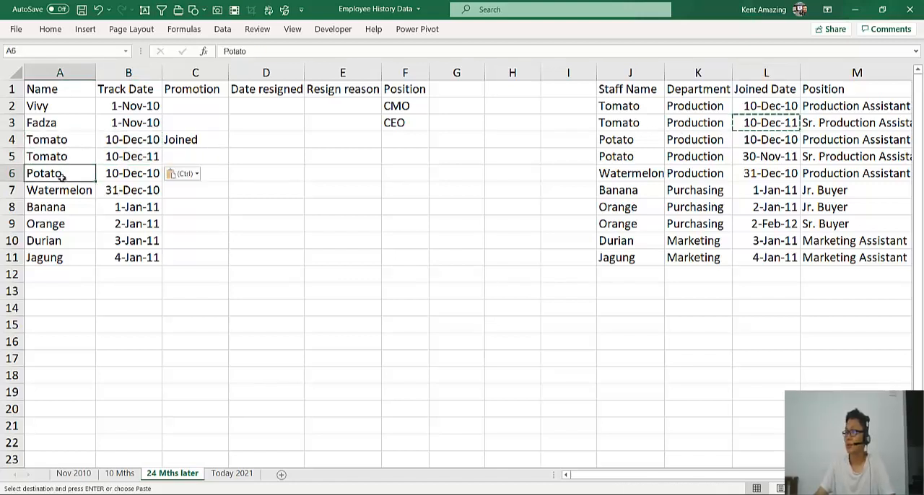
left_click_drag(40, 192, 105, 283)
left_click(65, 173)
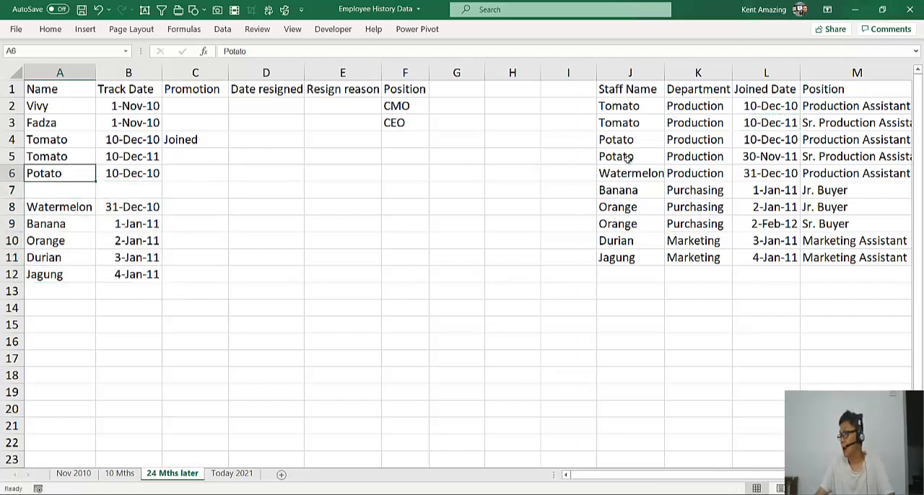
left_click(766, 156)
key("ctrl+c")
left_click(141, 190)
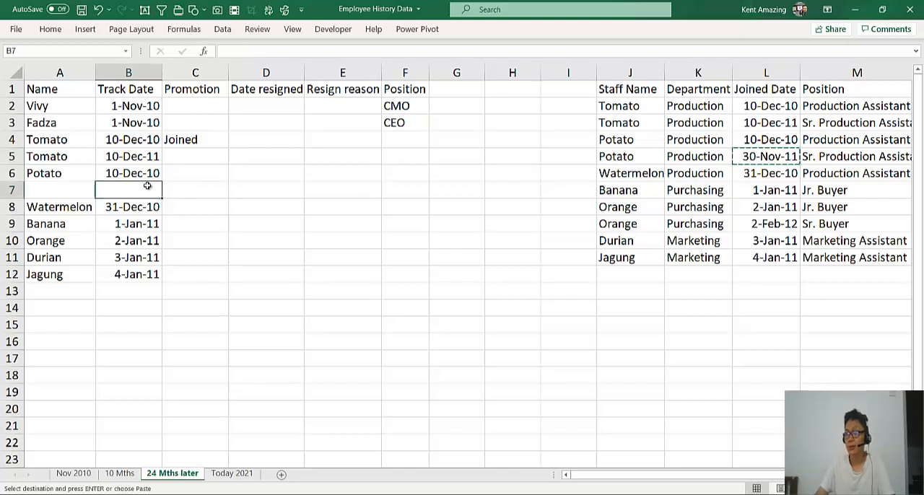
key("ctrl+v")
left_click(58, 175)
key("ctrl+c")
left_click(60, 190)
key("ctrl+v")
Move the Durian and Jagung rows down one row and copy the name Orange into A11
left_click(87, 272)
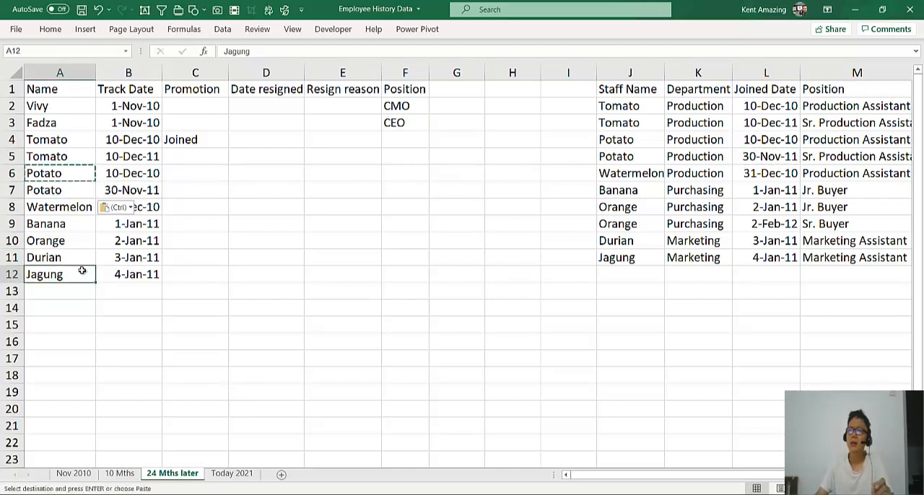
left_click(652, 223)
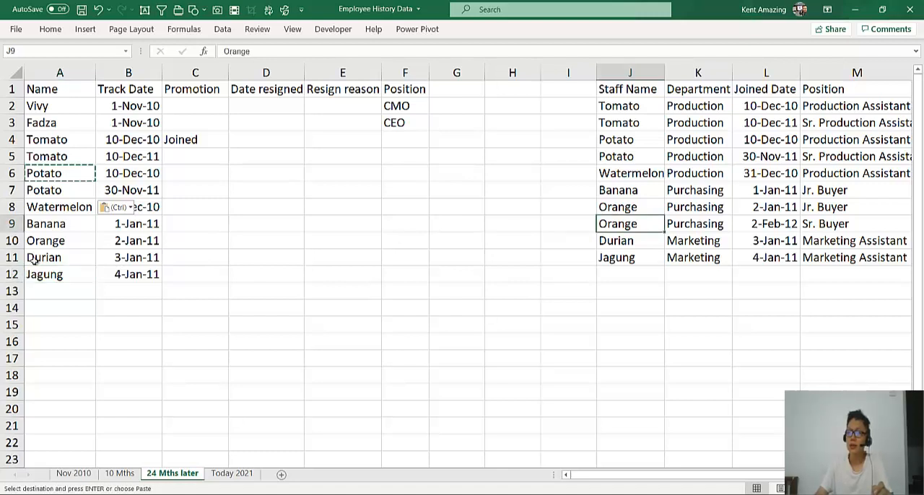
left_click_drag(33, 262, 113, 304)
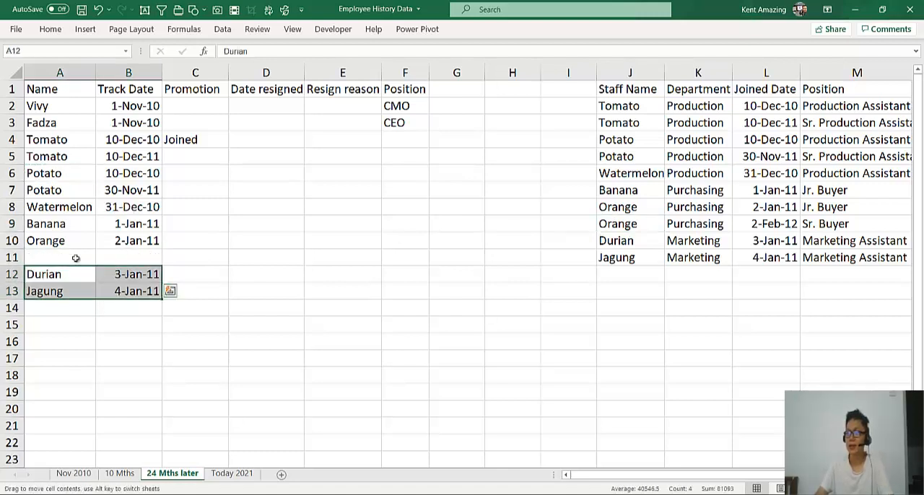
left_click(66, 243)
key("ctrl+c")
left_click(68, 259)
key("ctrl+v")
Copy the position "Sr. Buyer" from M9 into the Promotion cell C11 for the second Orange row
left_click(144, 254)
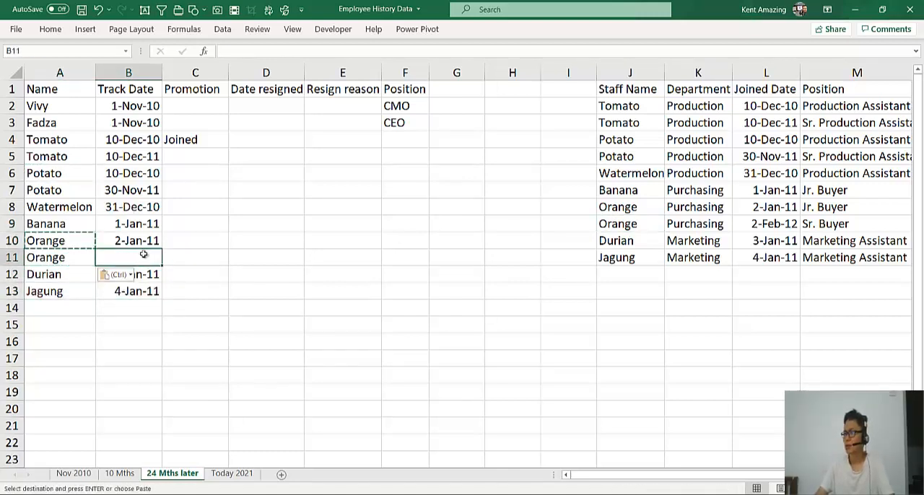
left_click(188, 257)
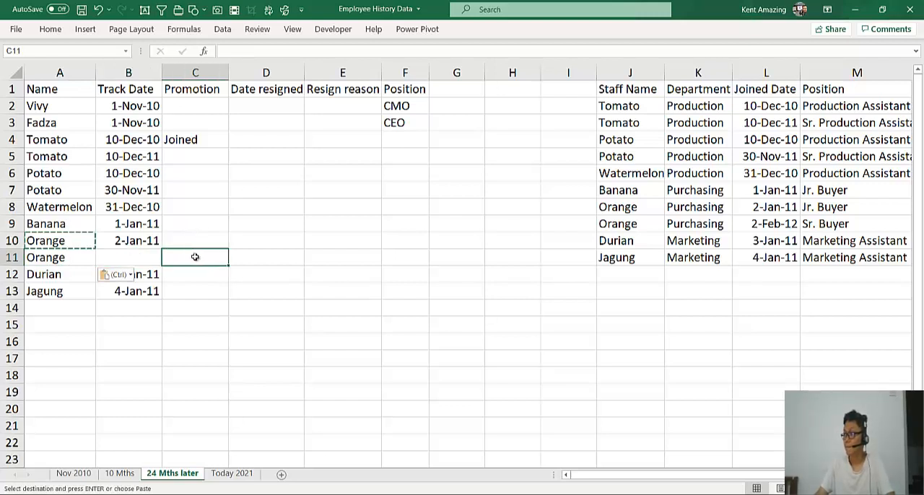
left_click(838, 223)
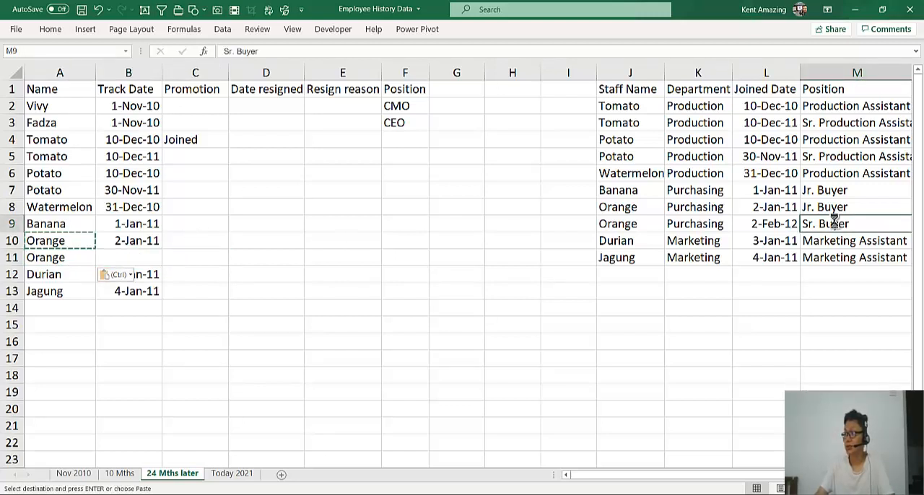
key("ctrl+c")
left_click(197, 257)
key("ctrl+v")
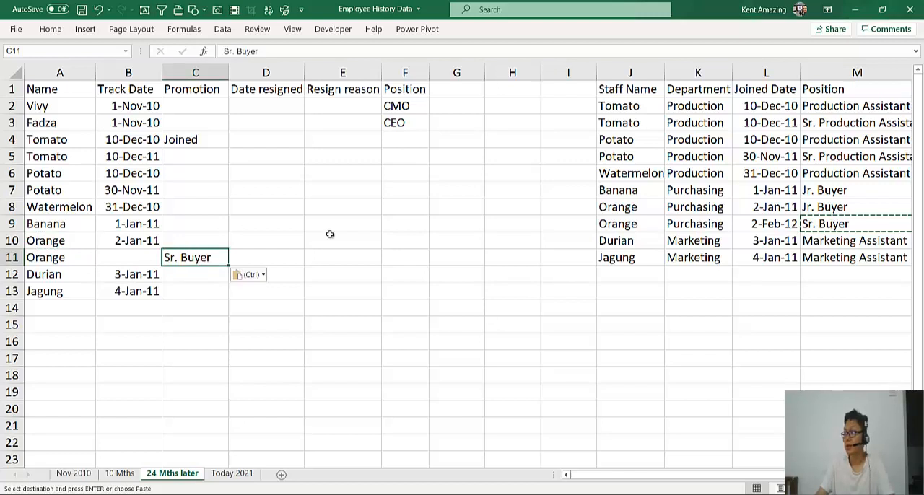
Copy the date 2-Feb-12 from L9 into B11 as the second Orange row's track date
left_click(765, 224)
key("ctrl+c")
left_click(129, 253)
key("ctrl+v")
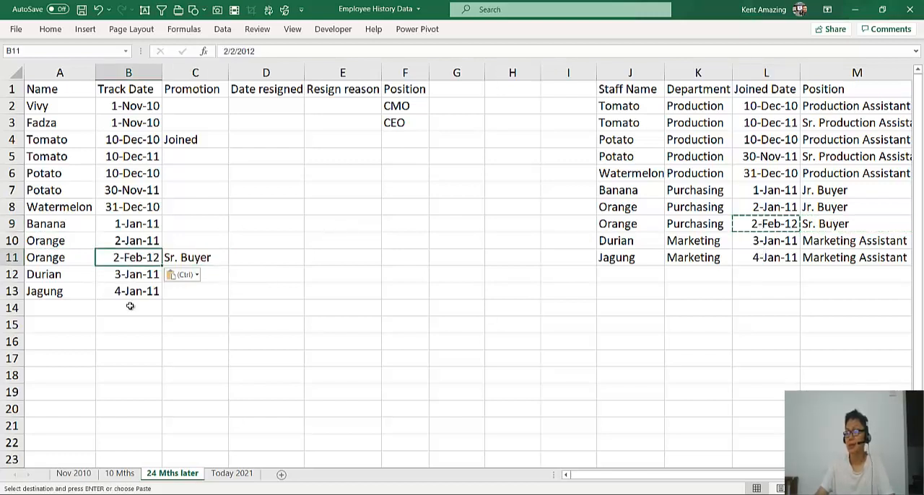
left_click(130, 308)
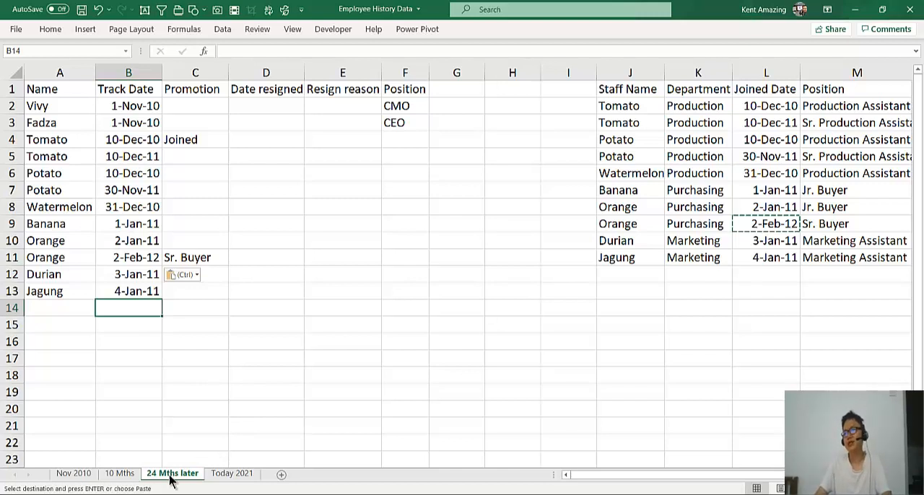
Duplicate the 24 Mths later sheet, placing the copy before Today 2021, and rename it "36 Mths later"
left_click_drag(171, 483, 202, 480)
double_click(225, 475)
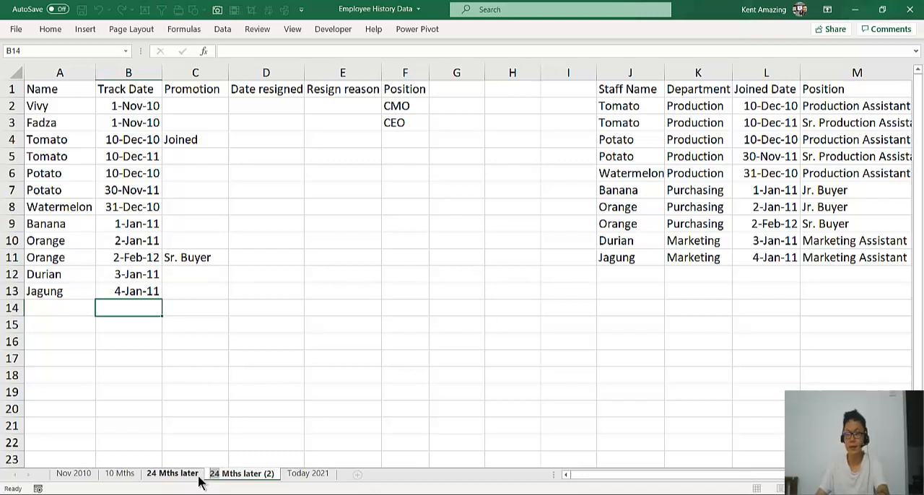
type("10")
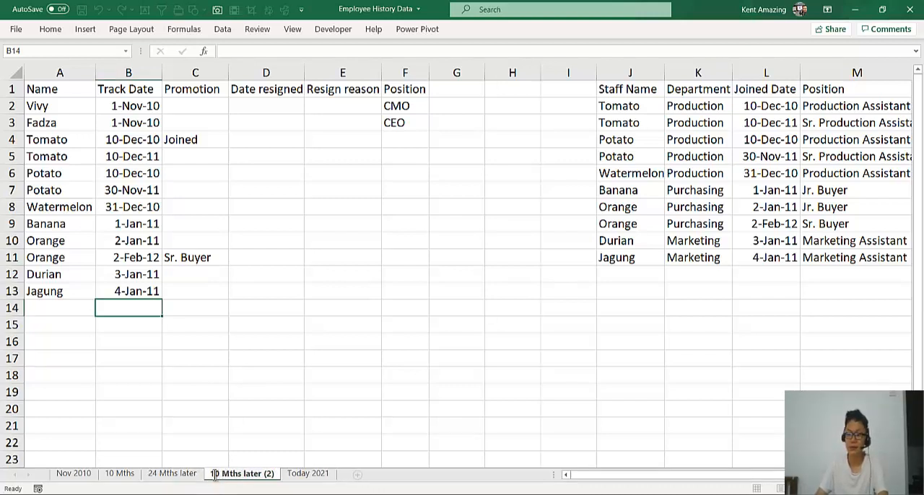
key("Return")
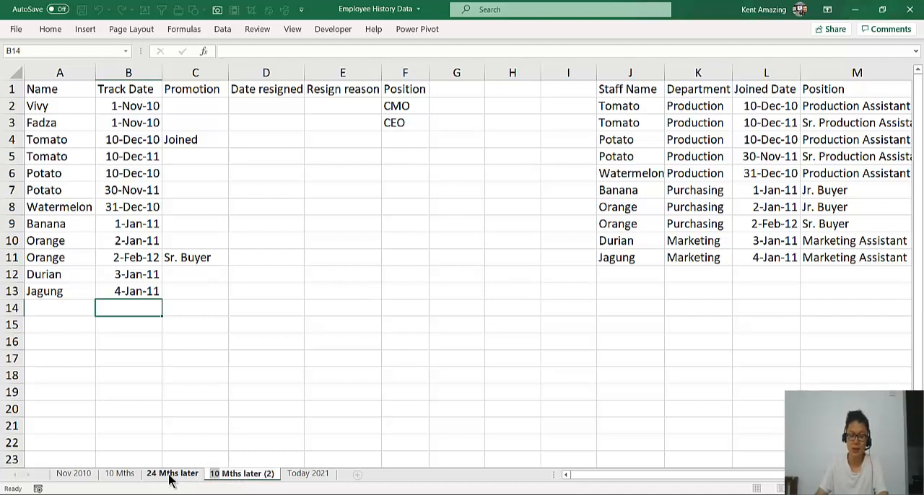
type("3")
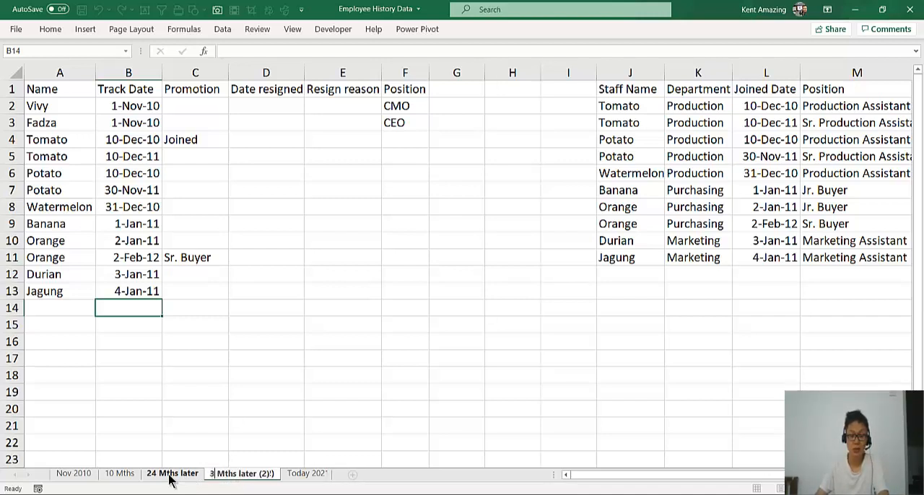
key("Return")
type("6")
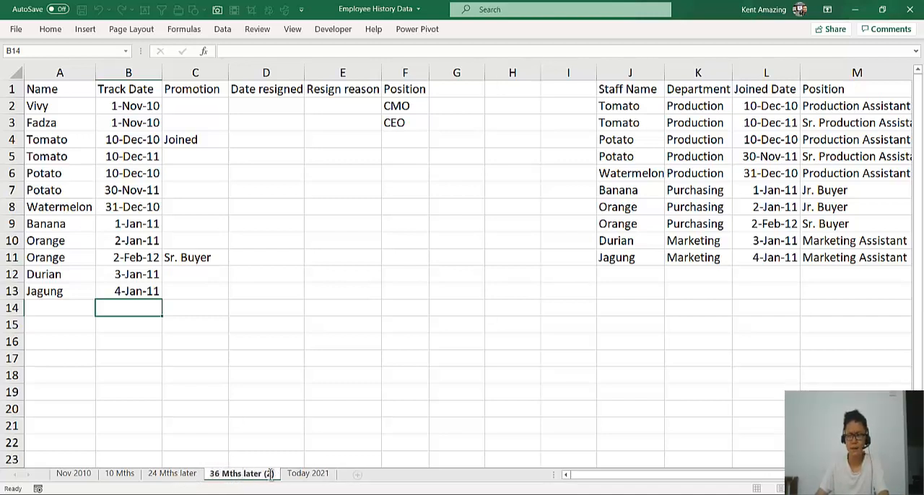
key("BackSpace")
key("BackSpace")
key("BackSpace")
key("BackSpace")
left_click(275, 291)
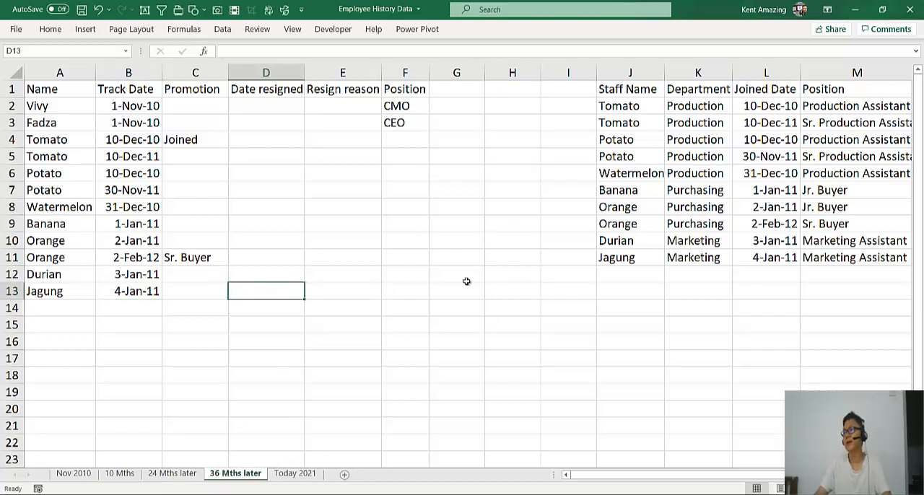
Move the Potato to Jagung rows of the Staff Name table down one row, leaving row 4 blank in J:M
left_click(704, 153)
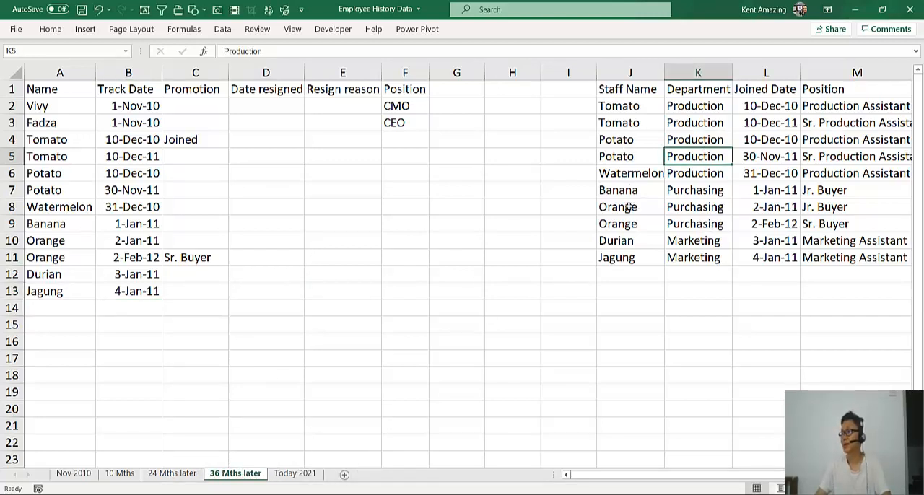
scroll(627, 269, "down", 1)
scroll(628, 270, "up", 1)
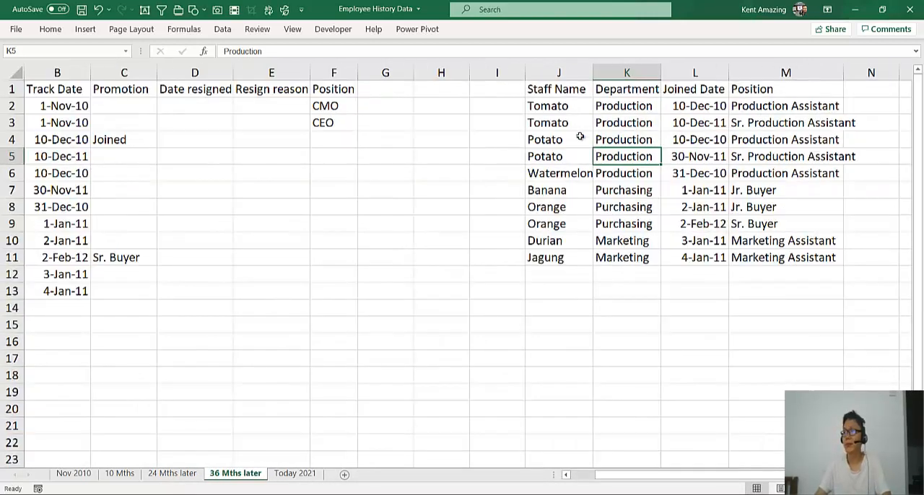
left_click(579, 121)
left_click_drag(580, 122, 795, 122)
left_click_drag(578, 140, 800, 289)
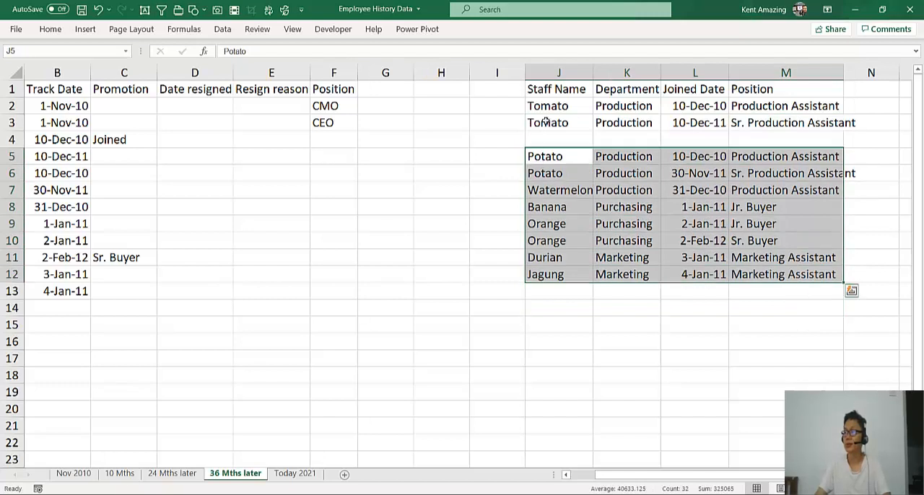
Copy the staff name Tomato from J3 into J4 for a third Tomato row
left_click(549, 124)
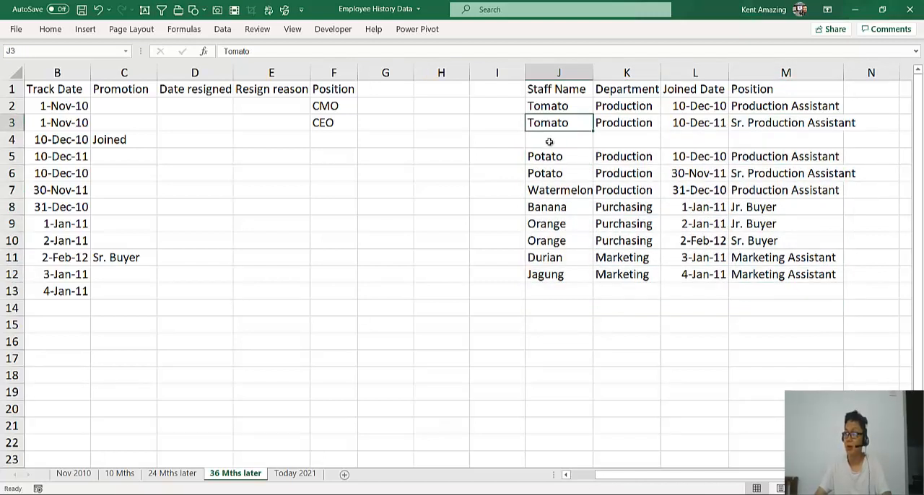
left_click(548, 142)
left_click(549, 124)
key("ctrl+c")
left_click(549, 141)
key("ctrl+v")
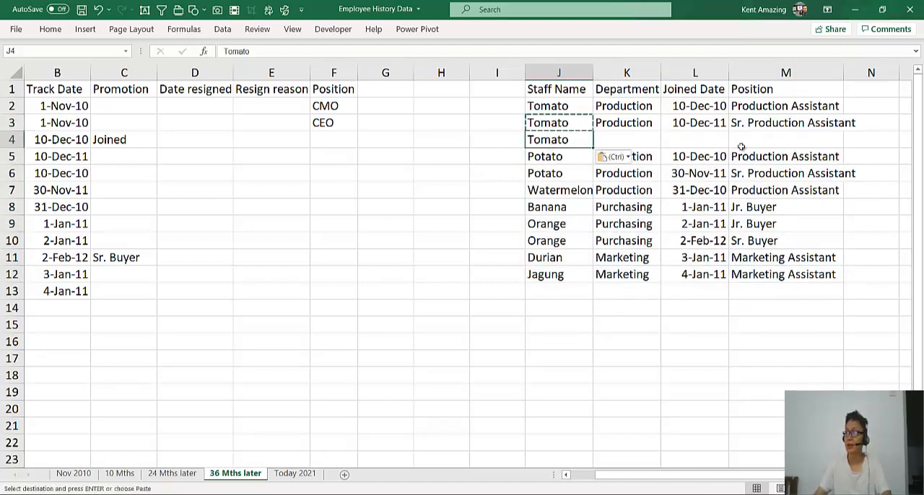
Enter "better environment" in M4 as the Position entry of the third Tomato row
left_click(751, 147)
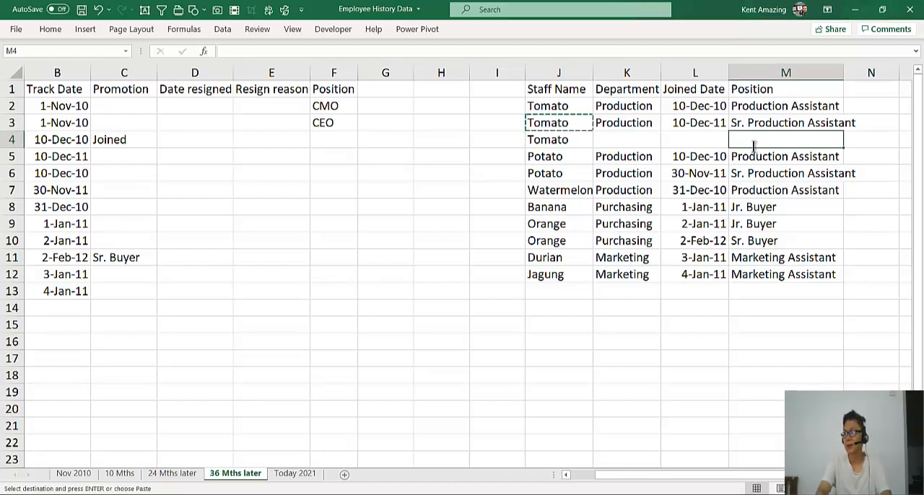
type("better en")
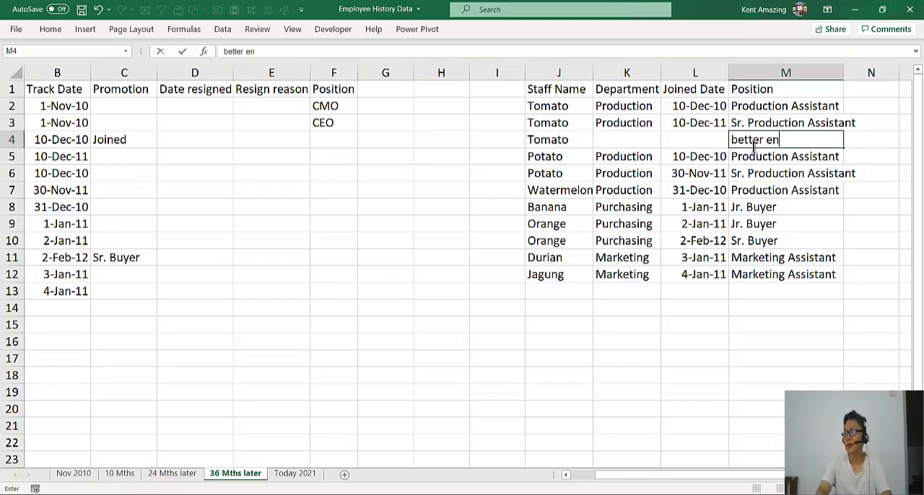
type("vironment")
key("Return")
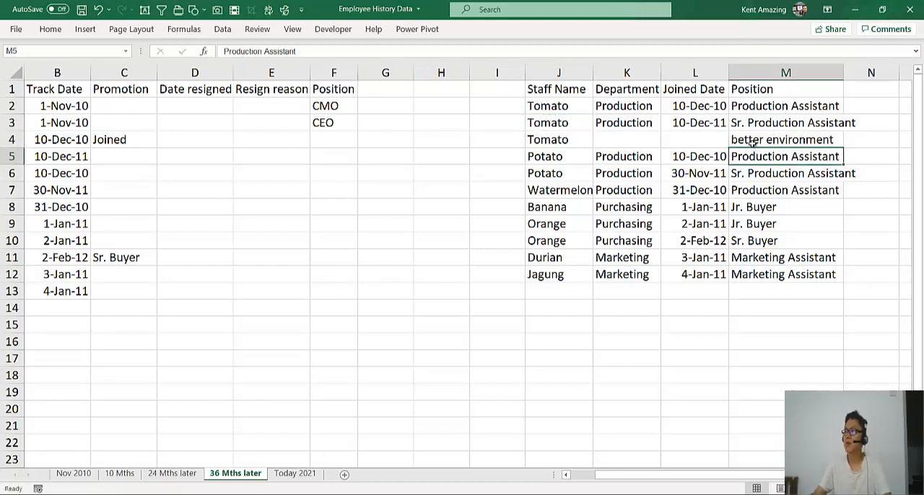
Copy the department Production from K3 into K4 for the third Tomato row
left_click(635, 109)
left_click(640, 125)
key("ctrl+c")
left_click(632, 142)
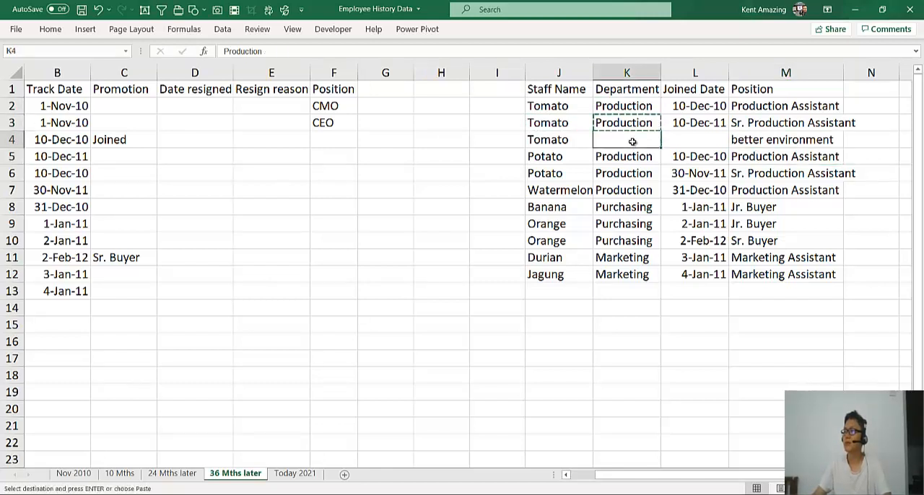
key("ctrl+v")
Copy the date from L3 into L4 and change it to 10/12/2013 for the third Tomato row
left_click(707, 144)
left_click(699, 124)
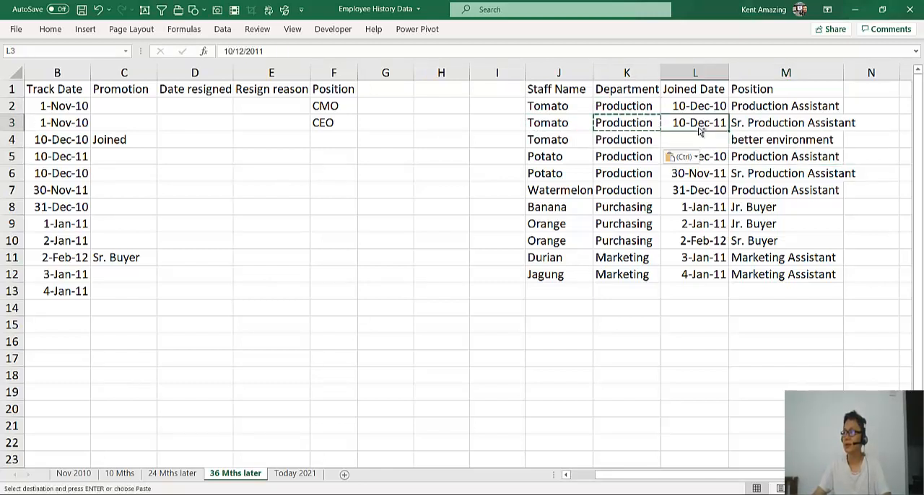
key("ctrl+c")
left_click(697, 138)
key("ctrl+v")
double_click(720, 140)
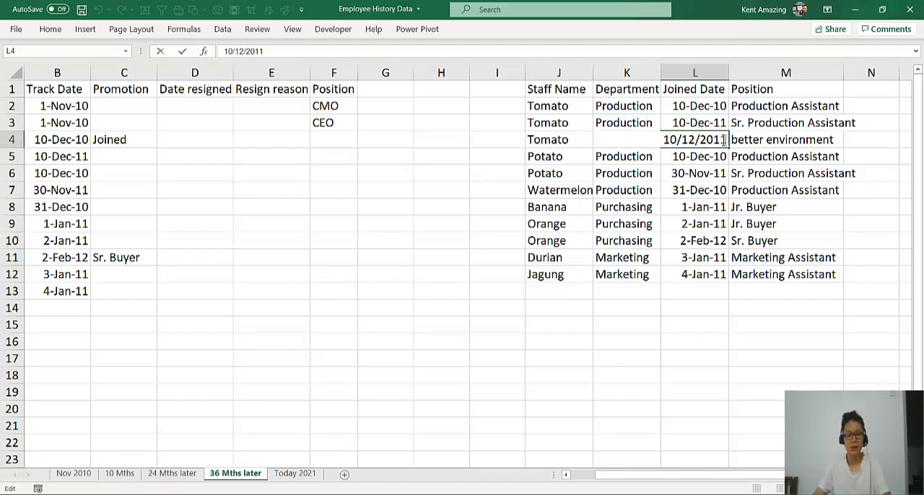
key("BackSpace")
type("3")
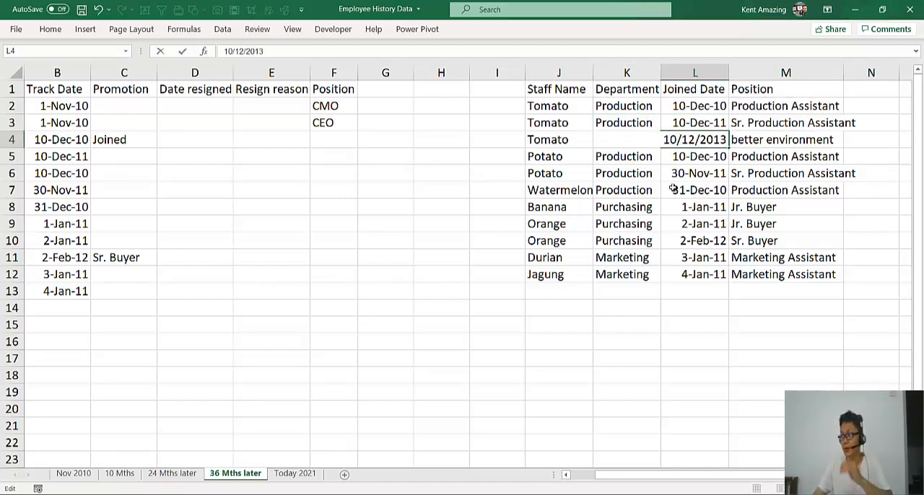
left_click(672, 189)
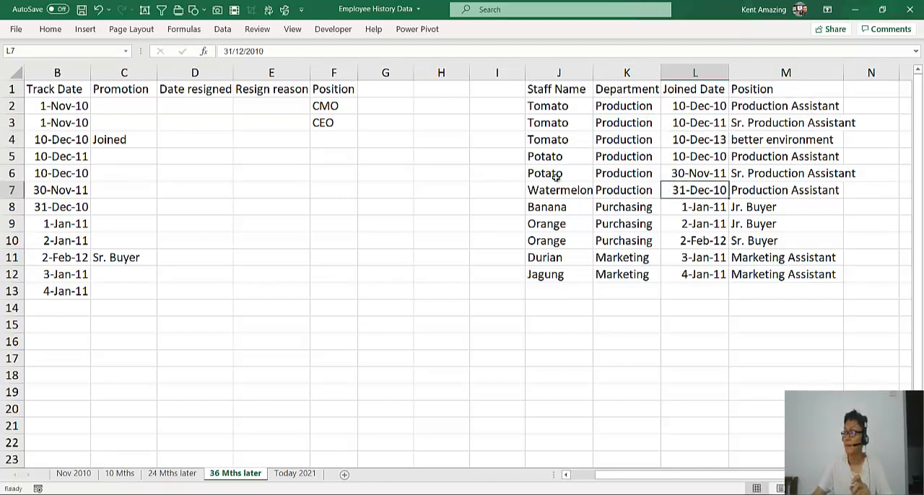
left_click(793, 141)
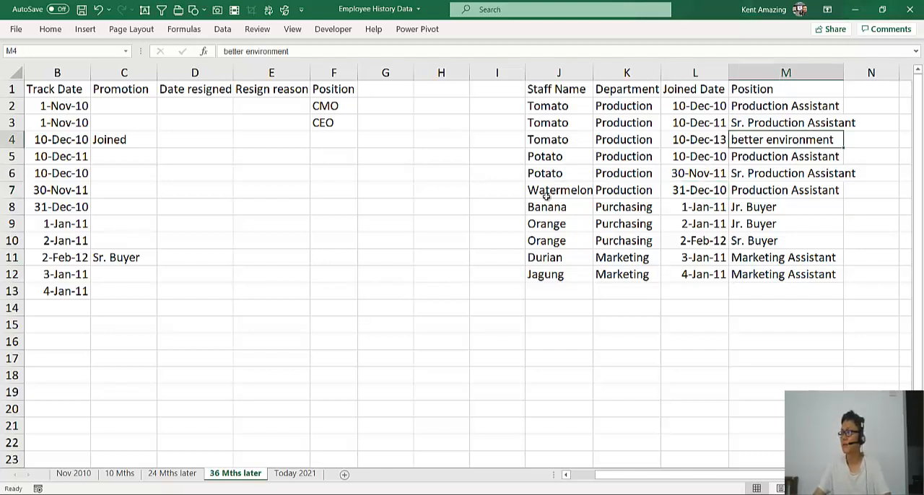
Move the Watermelon to Jagung rows in J:M down one row and copy Potato's name, department and date from J6:L6 into J7:L7
left_click_drag(553, 193, 759, 289)
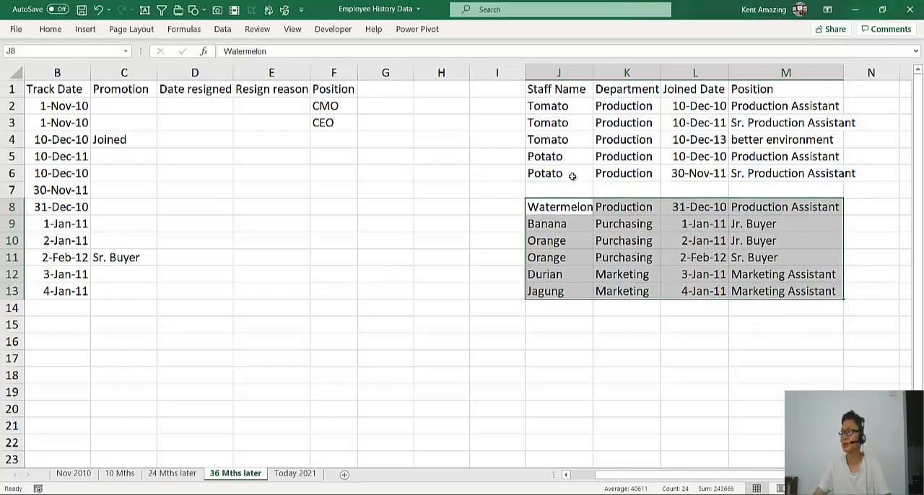
left_click(571, 173)
left_click(694, 173, "shift")
key("ctrl+c")
left_click(585, 190)
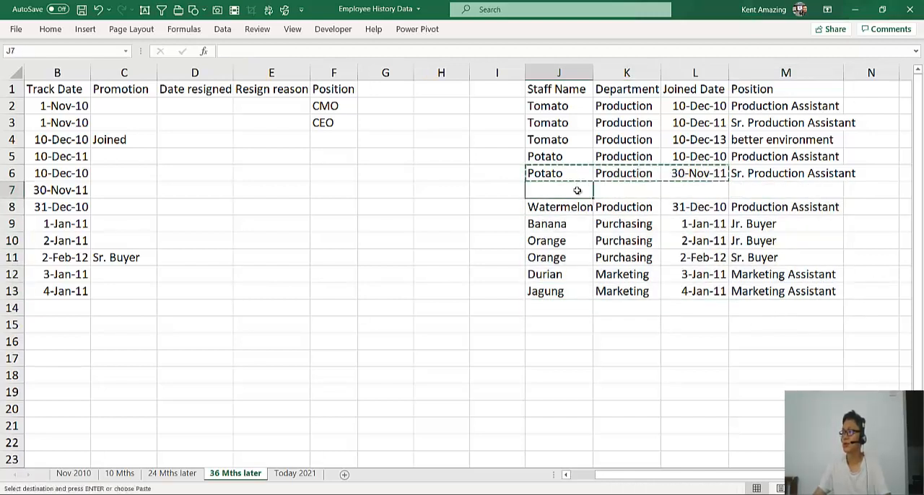
key("ctrl+v")
Set the third Potato row's joined date in L7 to 30/11/2013 and its position in M7 to Production Manager
left_click(707, 190)
double_click(707, 189)
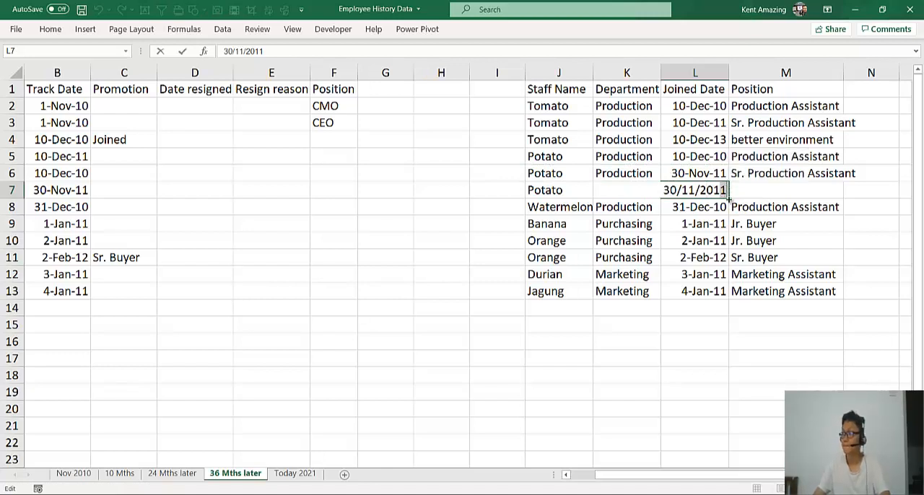
key("BackSpace")
type("3")
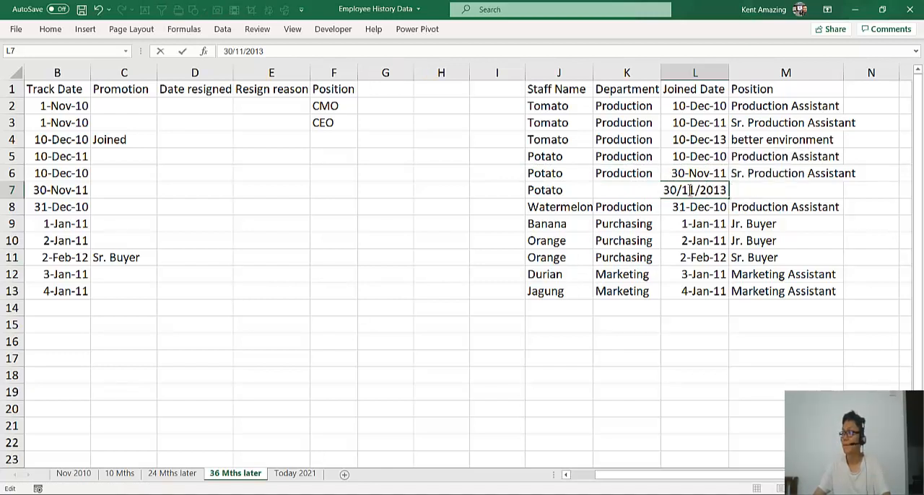
left_click(753, 189)
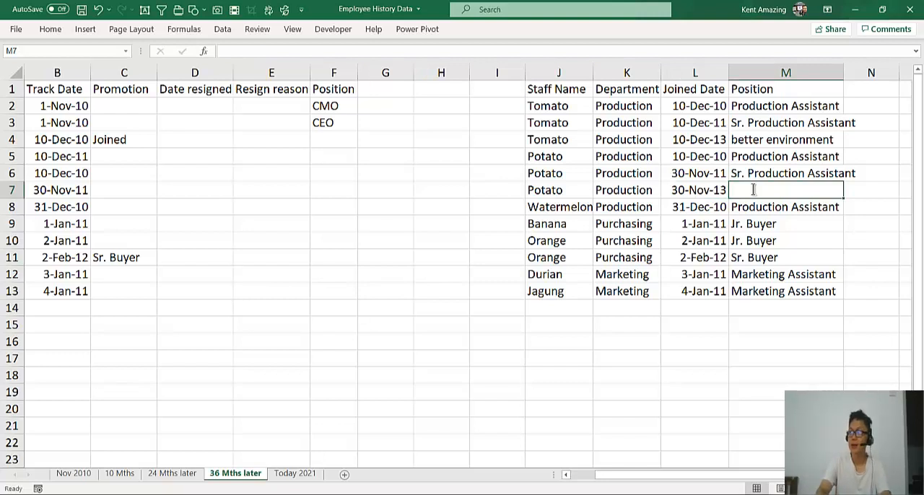
type("Product")
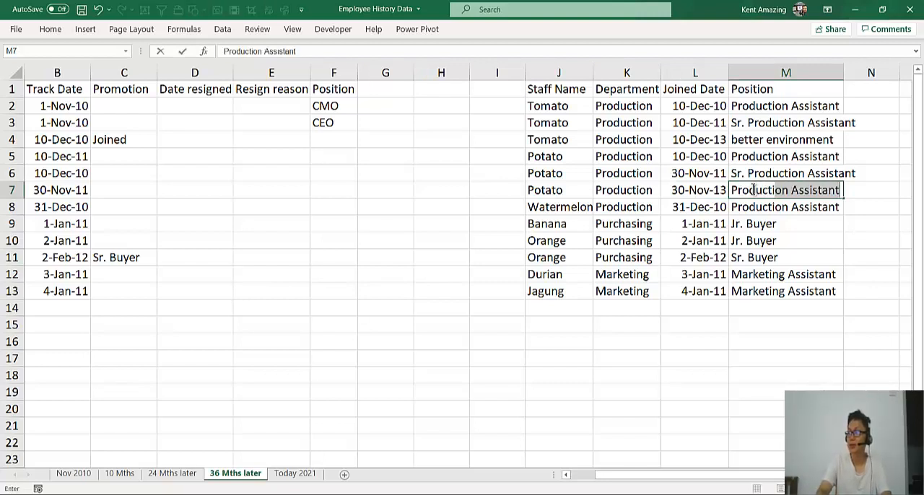
type("ion Manager")
key("Return")
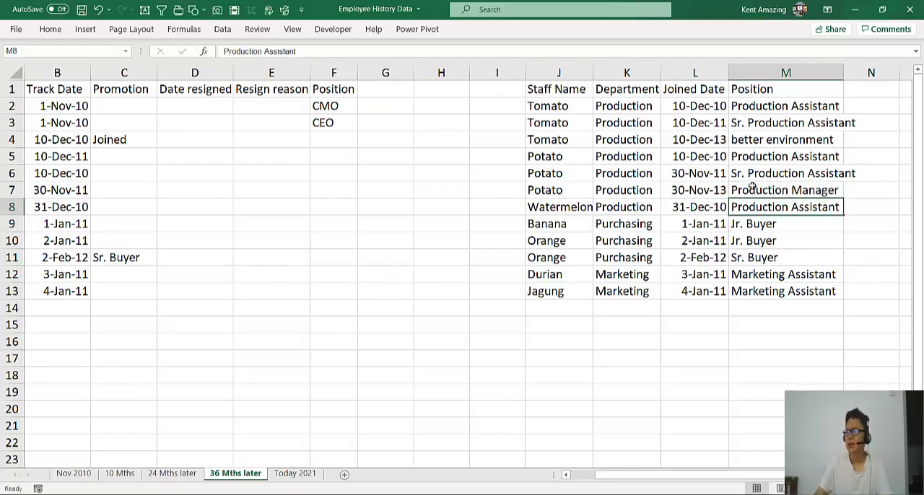
Highlight the third Potato row J7:M7 and the third Tomato row J4:M4 with the blue fill colour
left_click(566, 186)
key("ctrl+shift+Right")
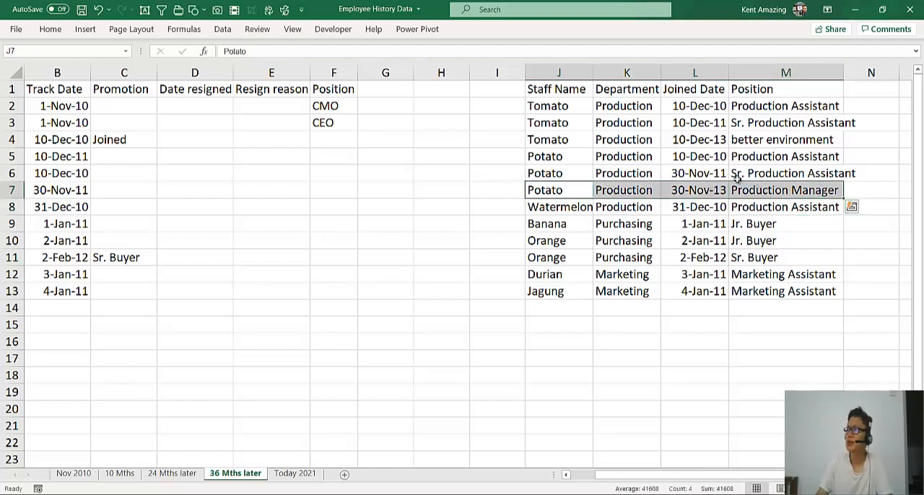
left_click(572, 142, "ctrl")
key("ctrl+shift+Right")
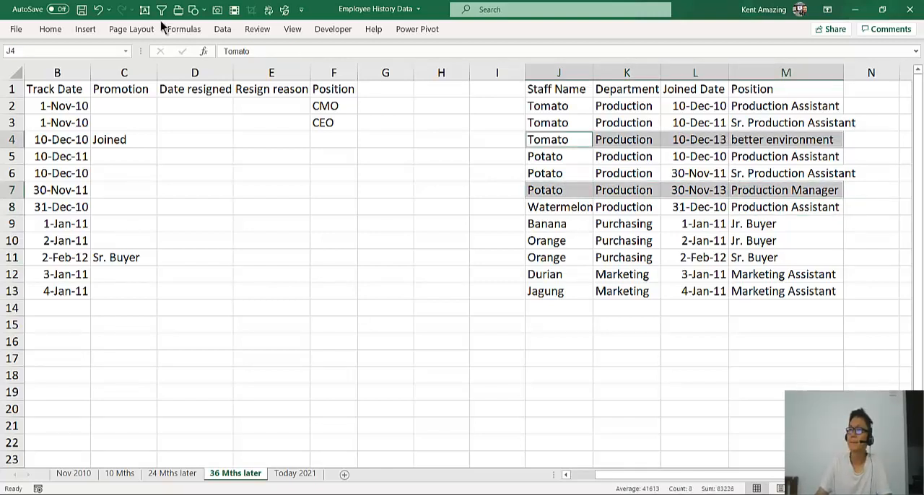
left_click(51, 28)
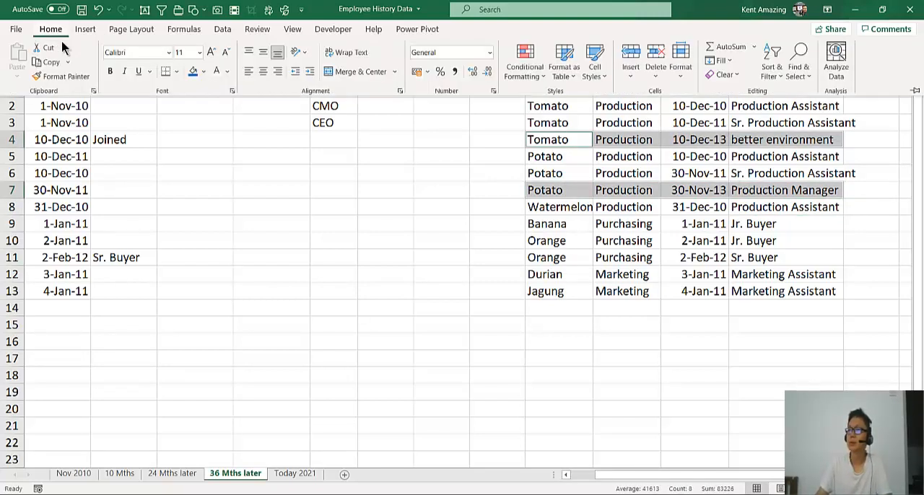
left_click(193, 70)
Copy the Jagung row from J13:M13 down into J14:M14
left_click(570, 258)
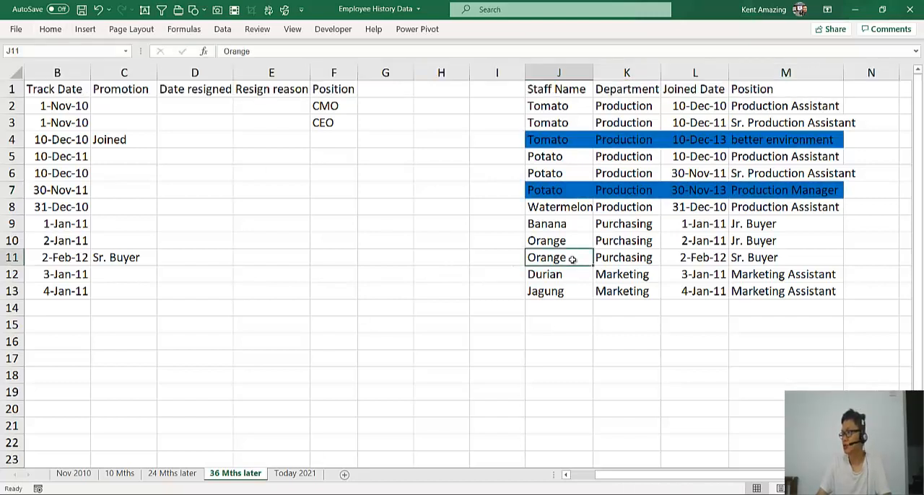
left_click_drag(556, 275, 802, 291)
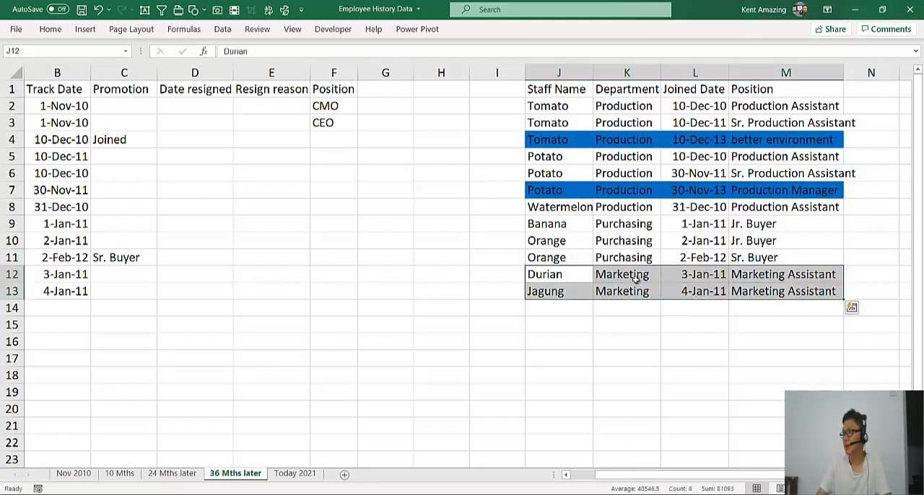
left_click(554, 291)
left_click_drag(554, 291, 778, 308)
left_click(563, 271)
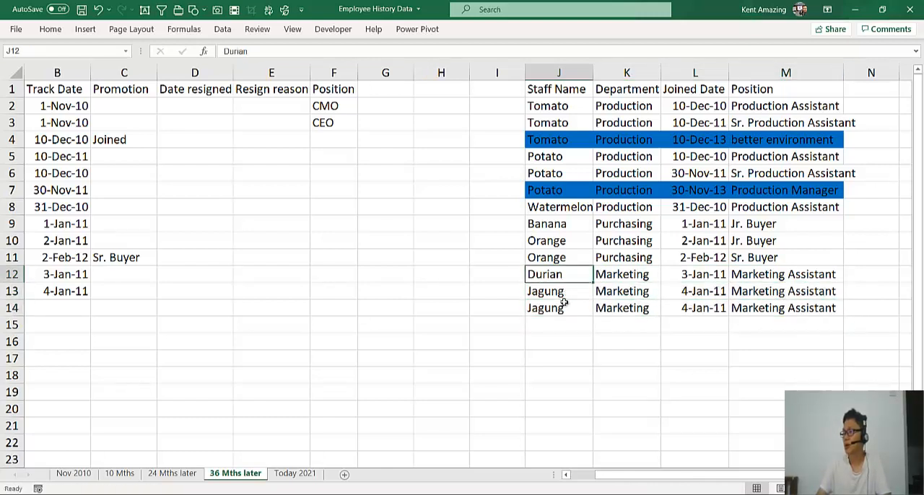
left_click(561, 303)
Copy Durian's name, department and joined date from row 12 over the Jagung entries in row 13
left_click(558, 275)
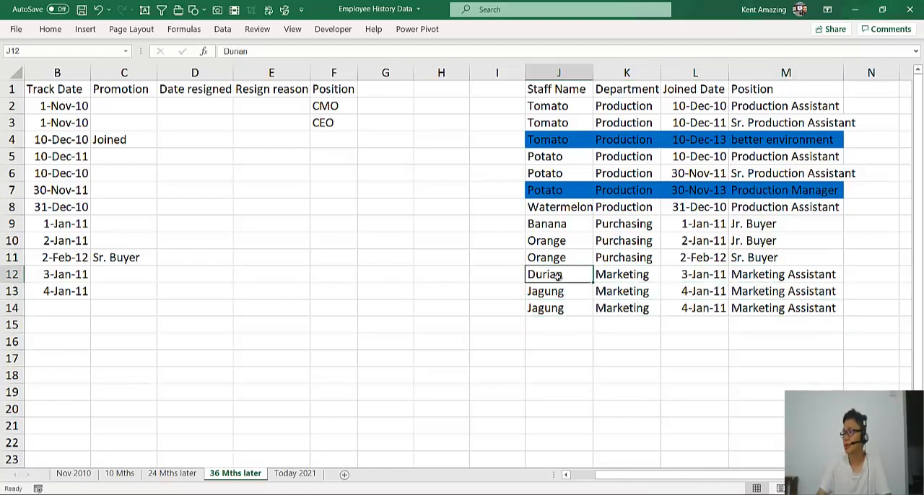
left_click(721, 271, "shift")
key("ctrl+c")
left_click(577, 291)
key("ctrl+v")
Set the second Durian row's joined date in L13 to 3/1/2013 and its position in M13 to Resigned
double_click(695, 291)
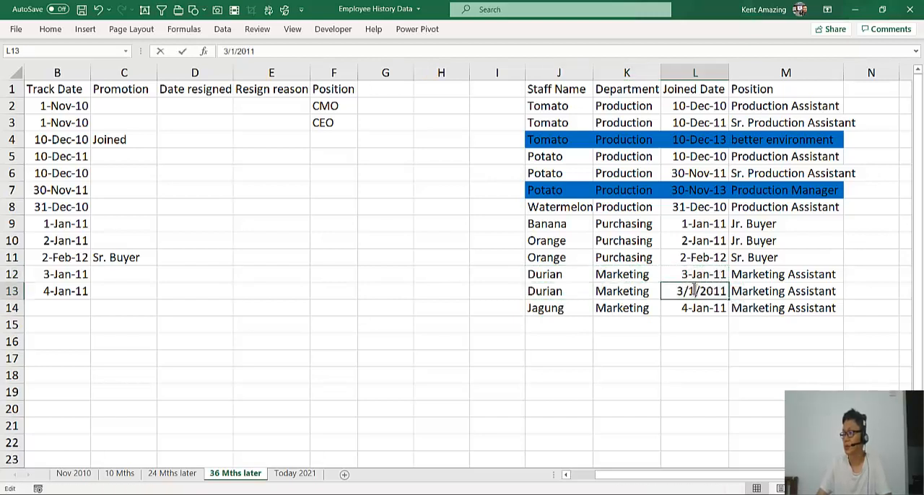
left_click_drag(713, 291, 730, 291)
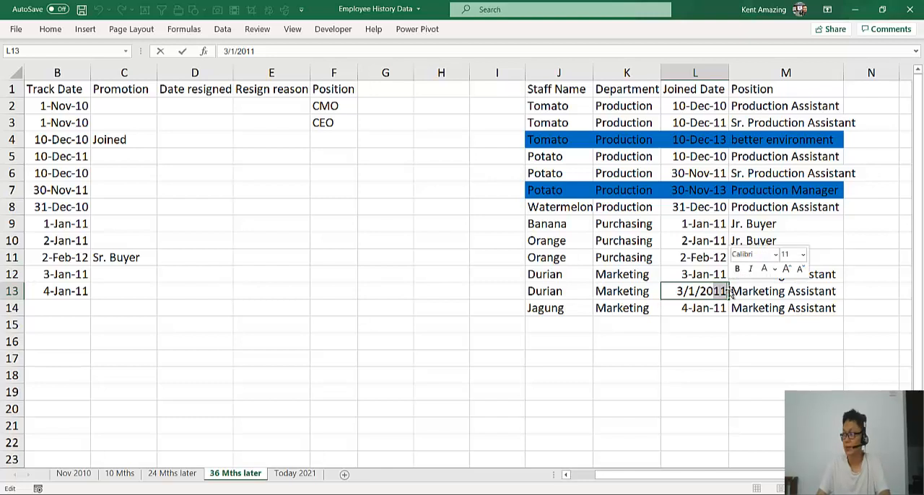
type("13")
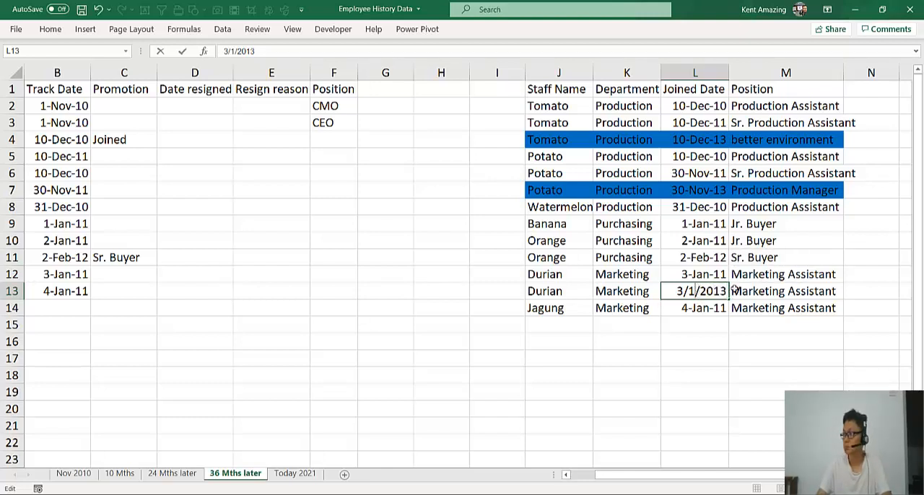
left_click(784, 290)
type("Resigne")
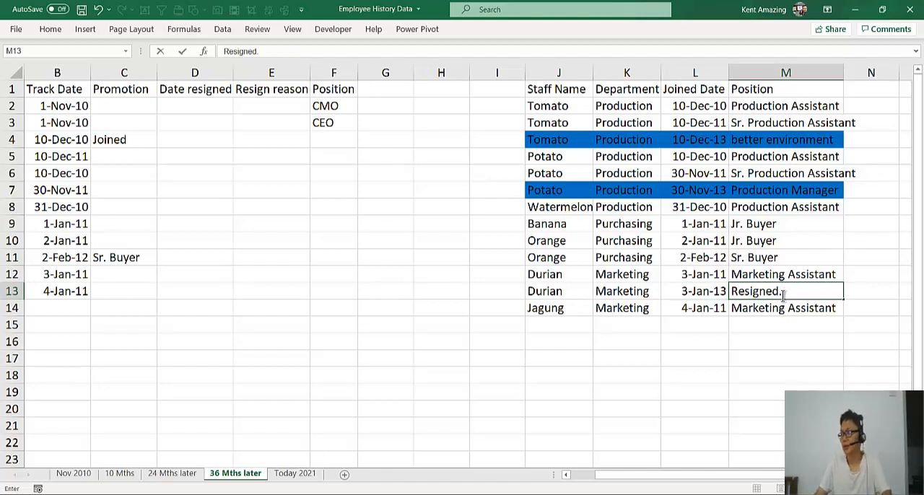
type("d.")
key("BackSpace")
key("Return")
Copy Resigned from M13 into M4 as the third Tomato row's position
left_click(776, 292)
key("ctrl+c")
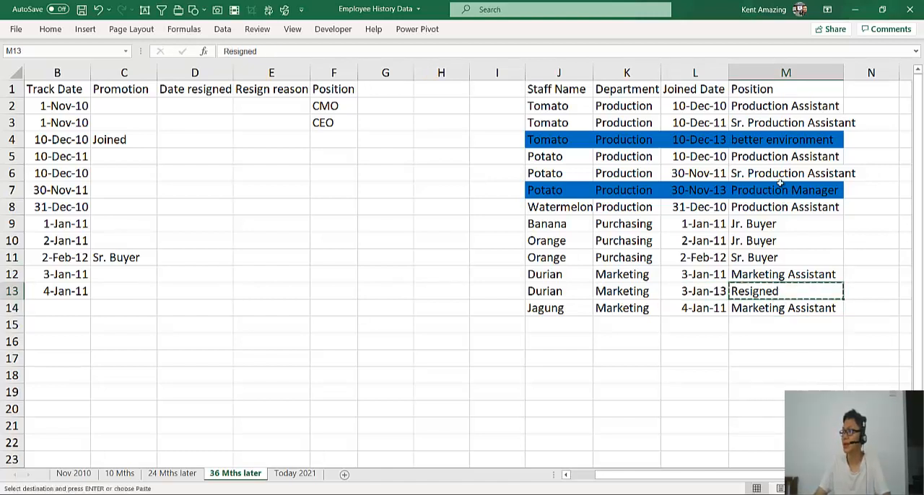
left_click(773, 142)
key("ctrl+v")
Move the Potato to Jagung rows of the Name table down one row, leaving row 6 blank in A:C
left_click(640, 280)
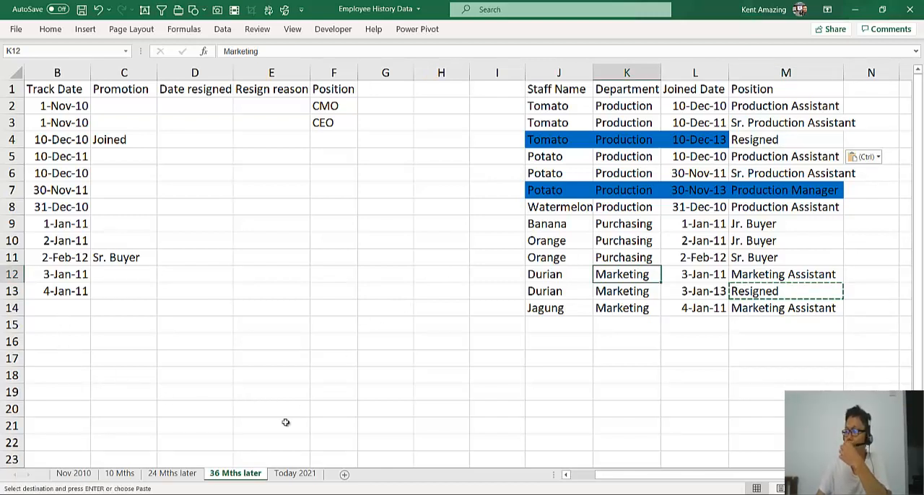
left_click_drag(640, 481, 592, 483)
scroll(276, 411, "down", 1)
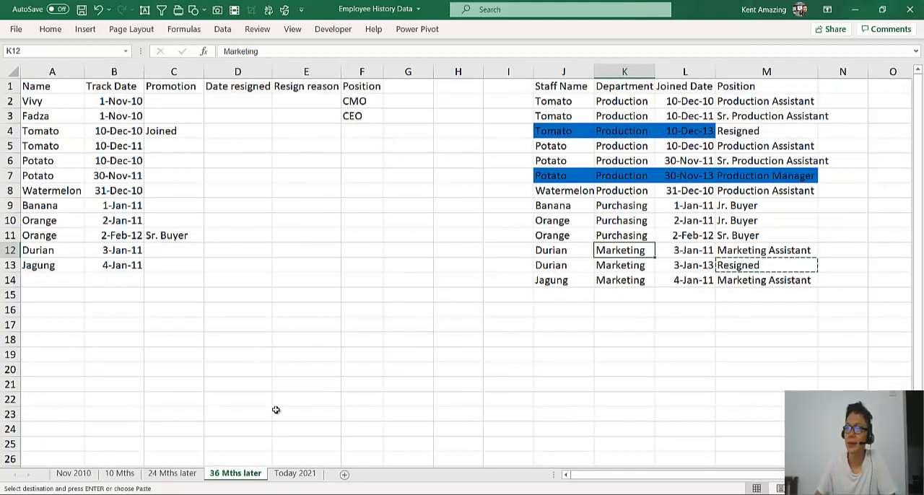
left_click(43, 160)
left_click(58, 150)
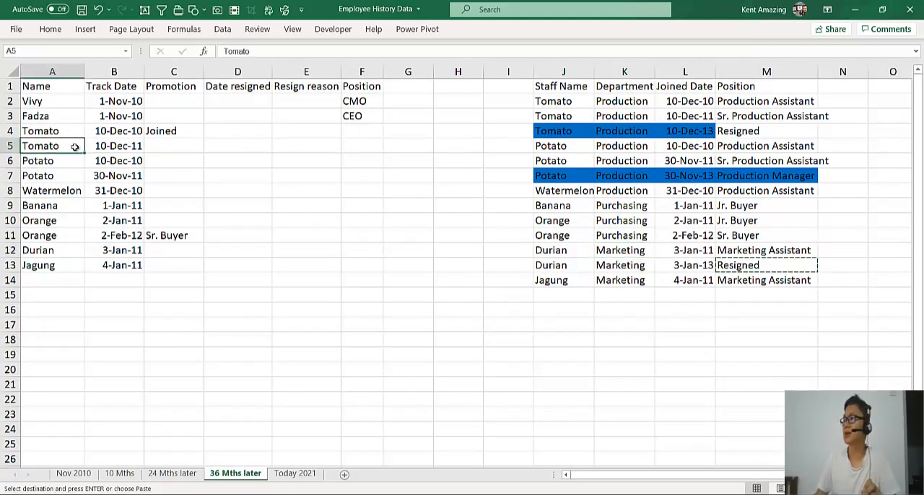
left_click(792, 132)
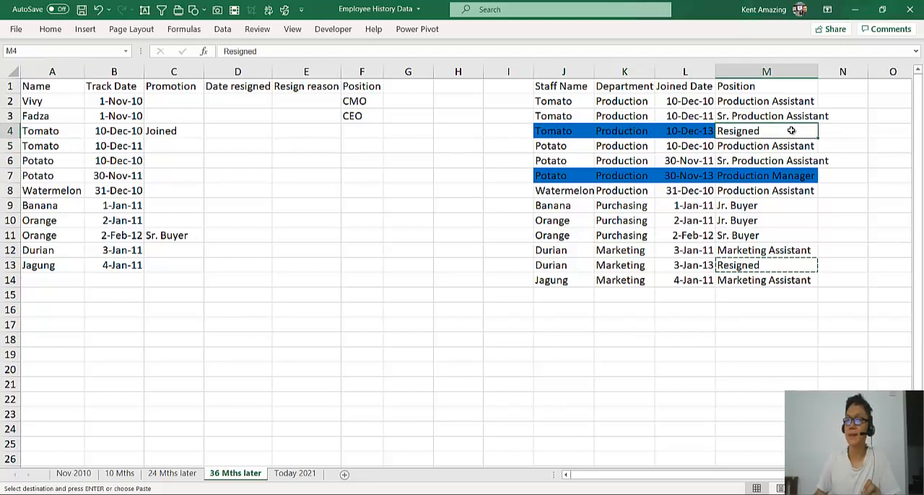
left_click(41, 163)
left_click_drag(43, 162, 126, 291)
Copy Tomato's name and track date from A5:B5 into A6:B6 for a third Tomato row
left_click_drag(58, 146, 101, 146)
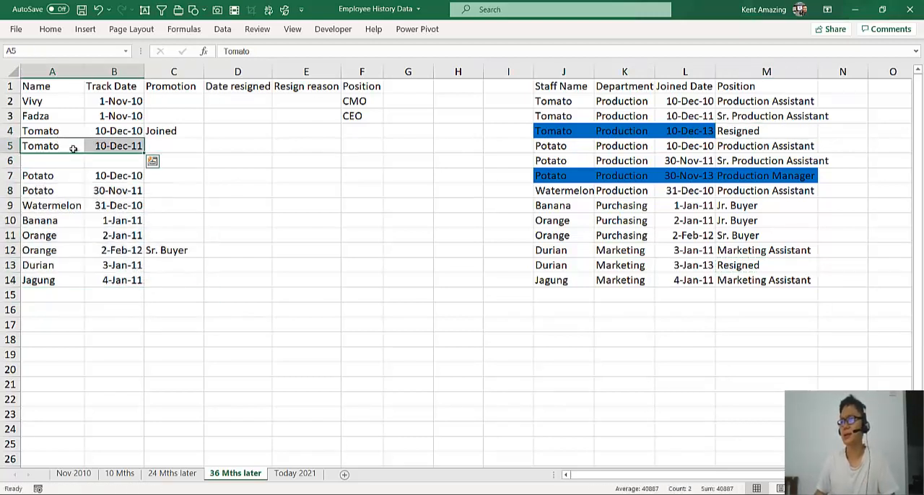
key("ctrl+c")
left_click(57, 158)
key("ctrl+v")
left_click(167, 161)
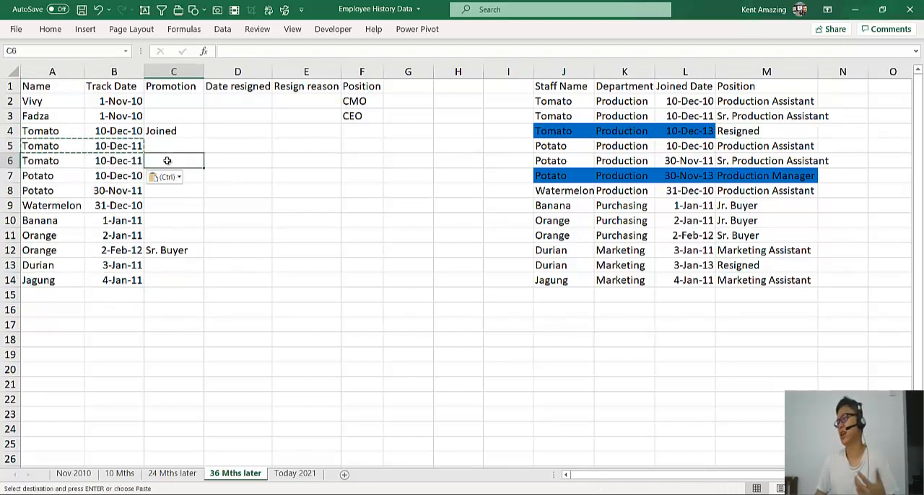
left_click(736, 135)
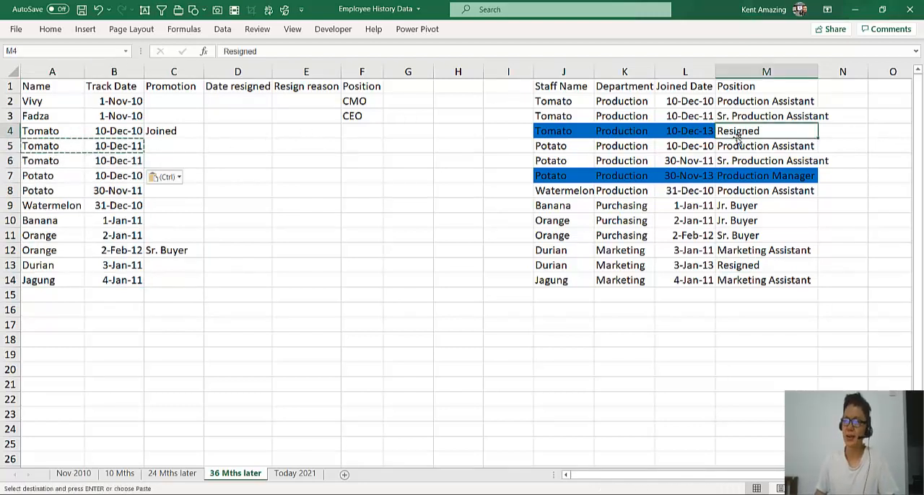
key("ctrl+c")
left_click(152, 144)
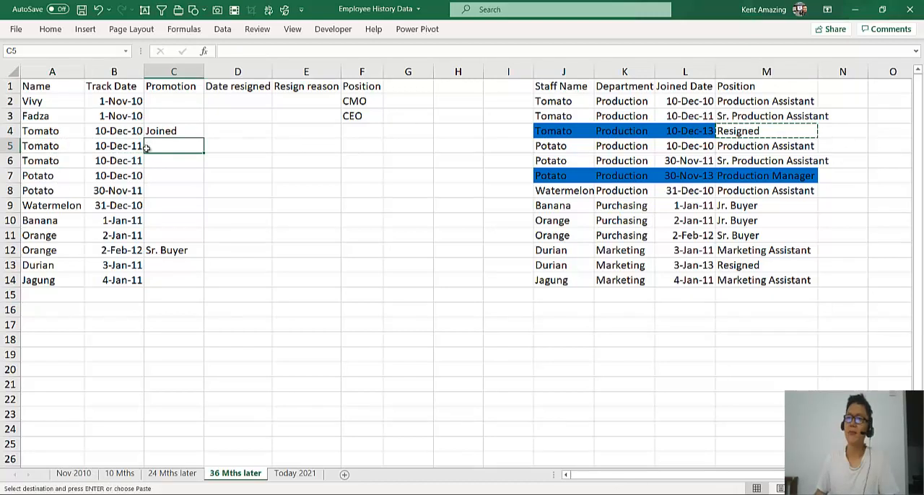
Undo the pasted third Tomato row and the one-row shift of the rows below it in the Name table
key("ctrl+z")
key("ctrl+z")
left_click(122, 212)
Copy Tomato's name and track date from A5:B5 into A14:B14, below the Jagung row
left_click(54, 145)
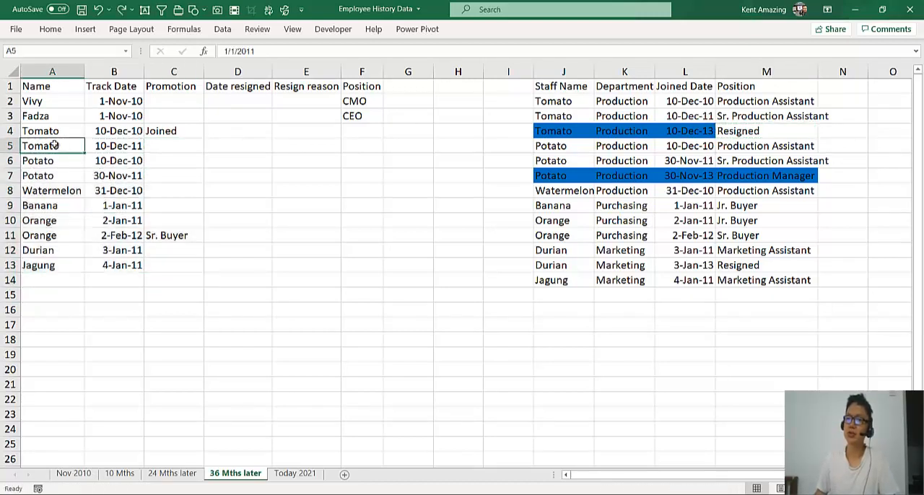
left_click_drag(54, 145, 148, 263)
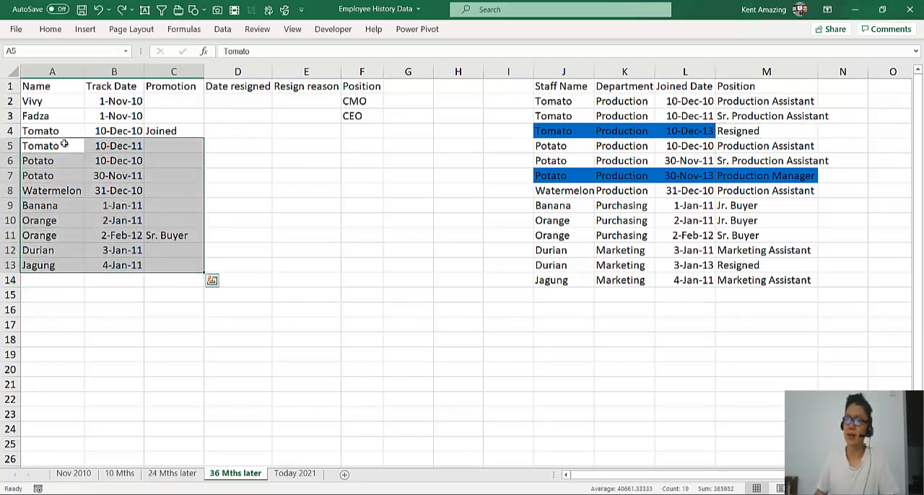
left_click_drag(64, 145, 116, 146)
key("ctrl+c")
left_click(70, 283)
key("ctrl+v")
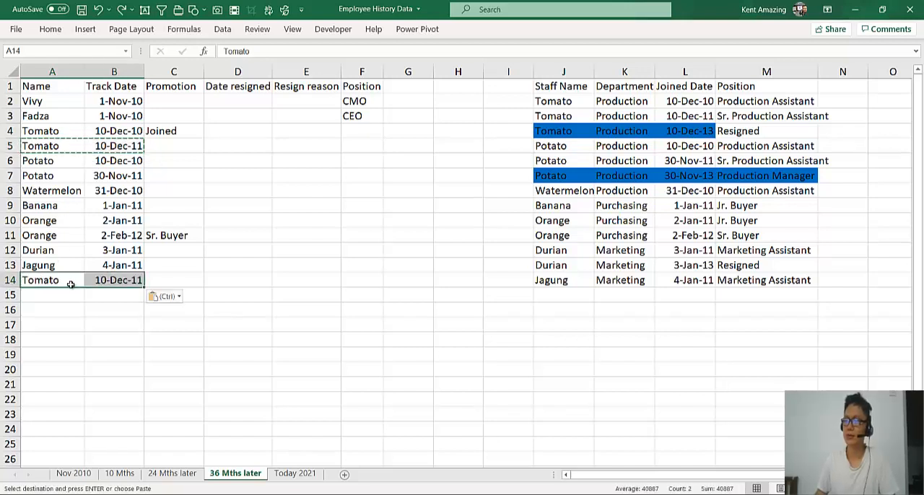
Copy Resigned from M4 into C14 as the Promotion entry of the new Tomato row
left_click(181, 280)
left_click(751, 132)
key("ctrl+c")
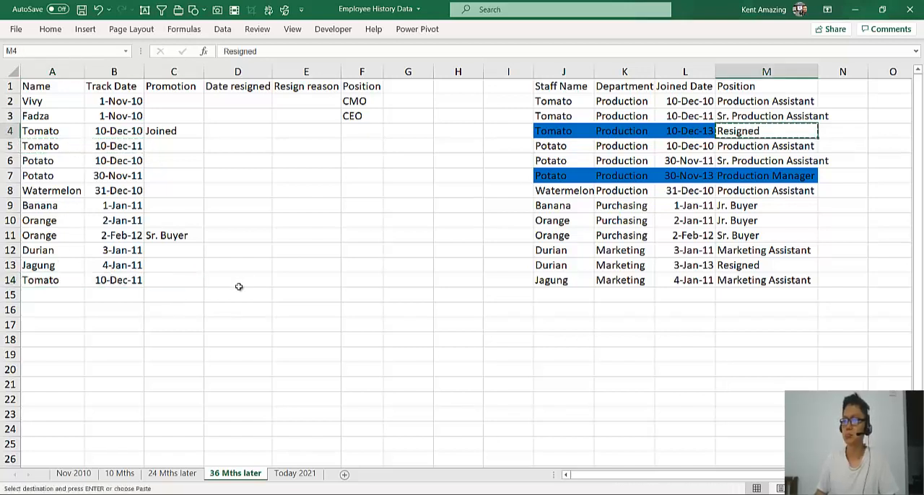
left_click(238, 287)
left_click(184, 280)
key("ctrl+v")
Copy Sr. Production Assistant from M3 into C5 as the second Tomato row's Promotion entry
left_click(54, 154)
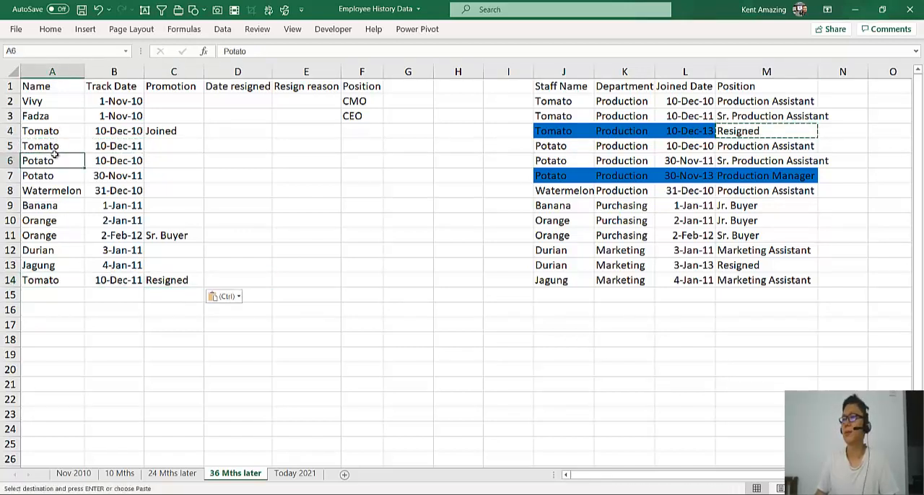
left_click(150, 157)
left_click(153, 147)
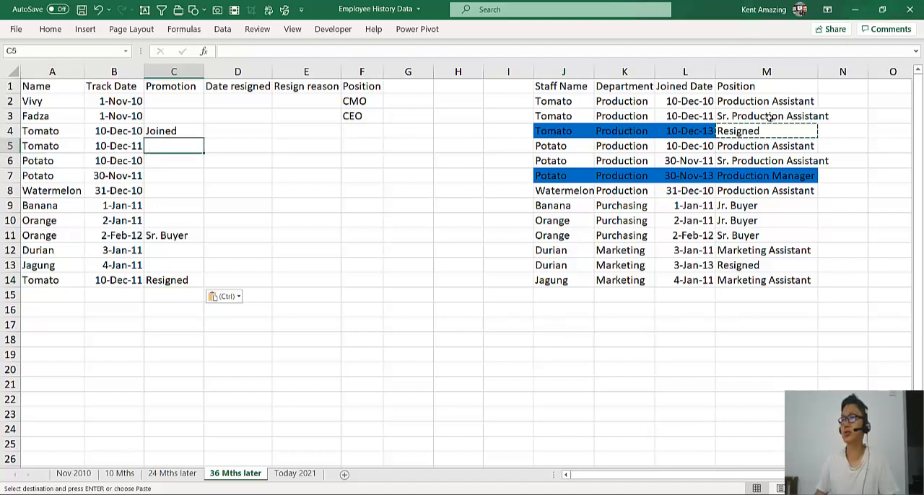
left_click(769, 118)
key("ctrl+c")
left_click(196, 149)
key("ctrl+v")
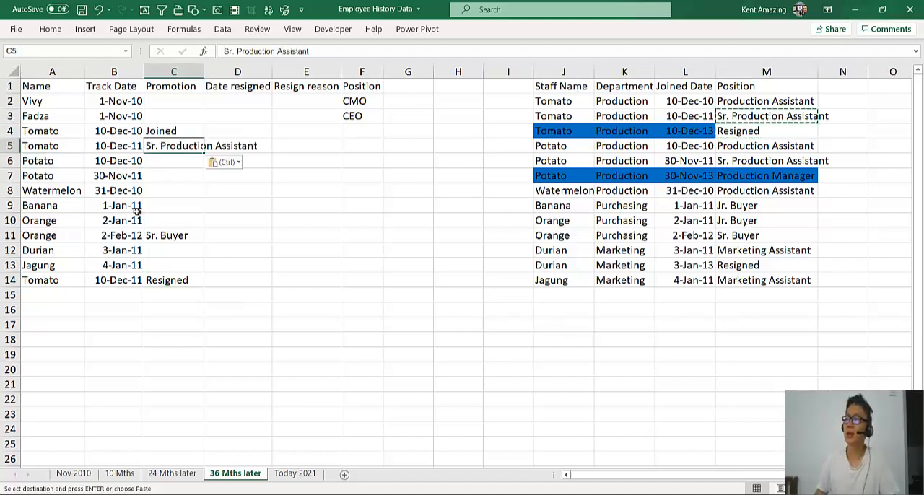
Copy Potato's name and track date from A7:B7 into A15:B15 for a third Potato row
left_click(73, 189)
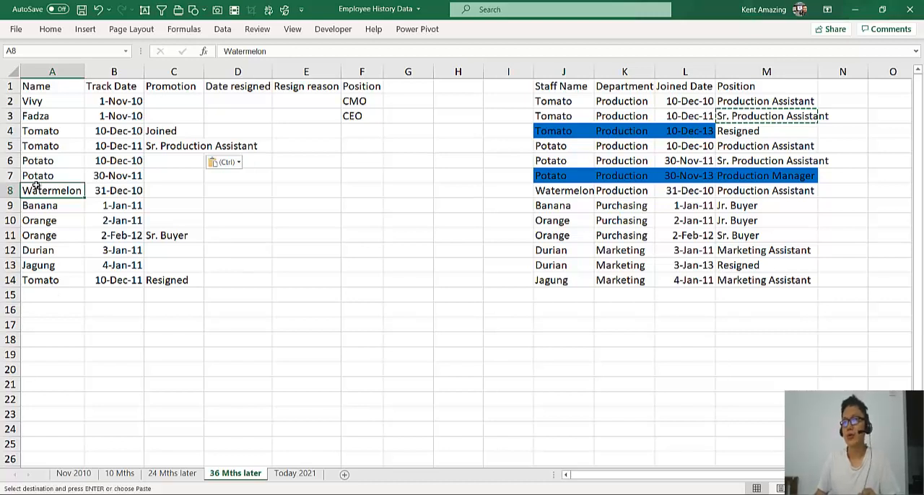
left_click_drag(38, 174, 132, 178)
key("ctrl+c")
left_click(61, 302)
key("ctrl+v")
Copy Tomato's 10-Dec-13 date from L4 into B15
left_click(109, 278)
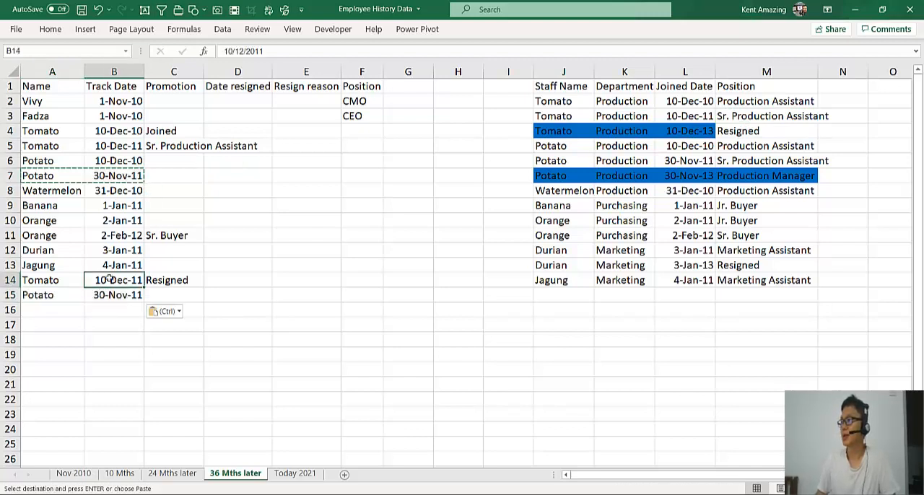
left_click(676, 137)
key("ctrl+c")
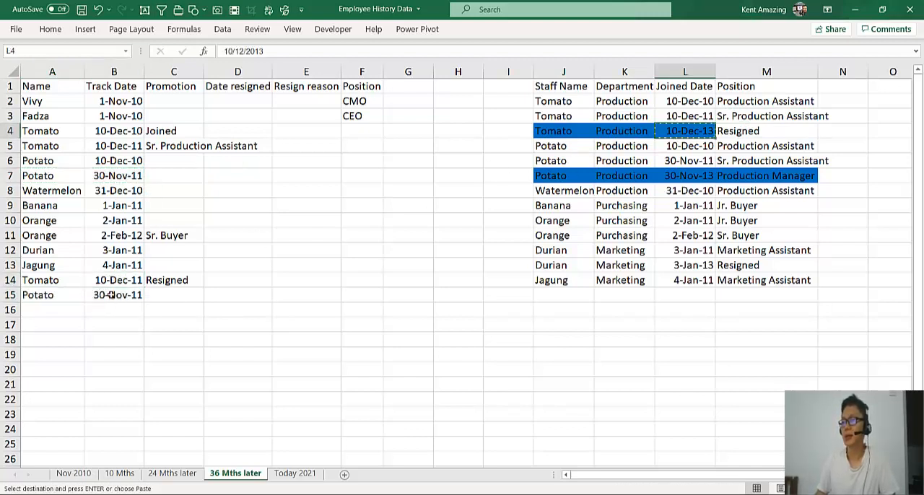
left_click(113, 295)
key("ctrl+v")
left_click(99, 279, "ctrl")
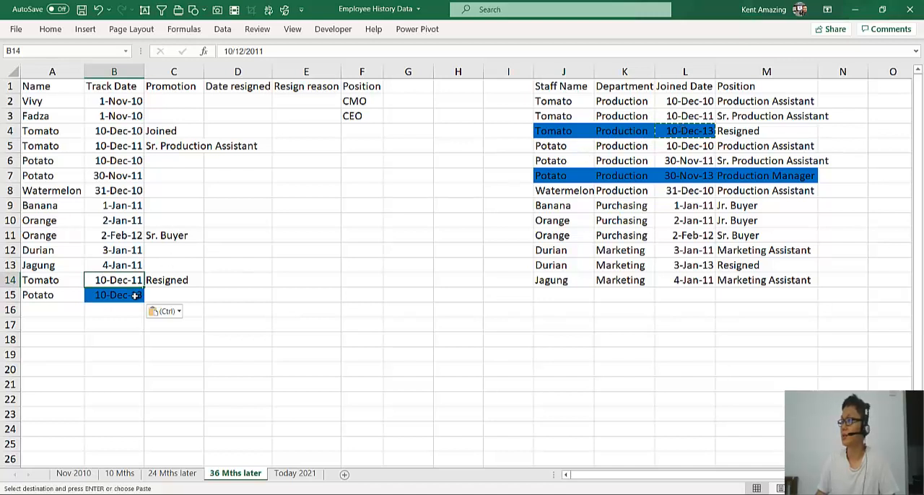
Copy Potato's 30-Nov-13 date from L7 into B15 as the new Potato row's track date
left_click(135, 295)
left_click(689, 177)
key("ctrl+c")
left_click(118, 294)
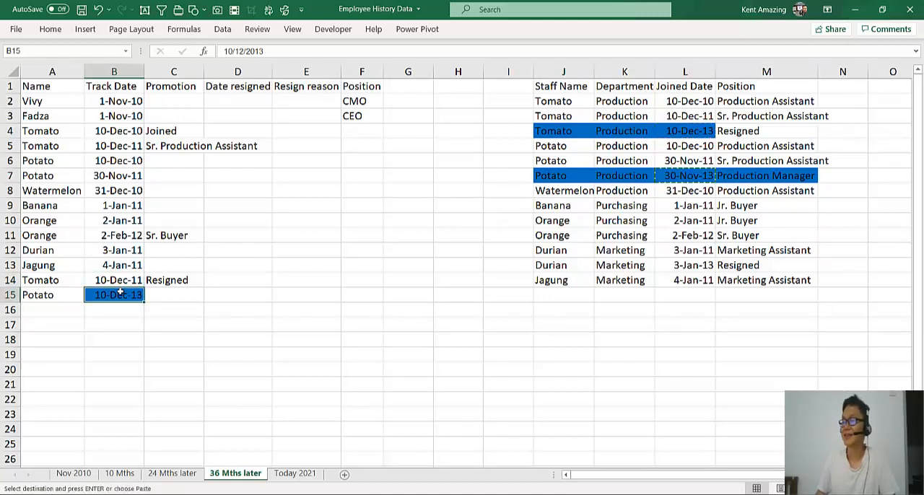
key("ctrl+v")
Copy Production Manager from M7 into C15 as the new Potato row's Promotion entry
left_click(753, 175)
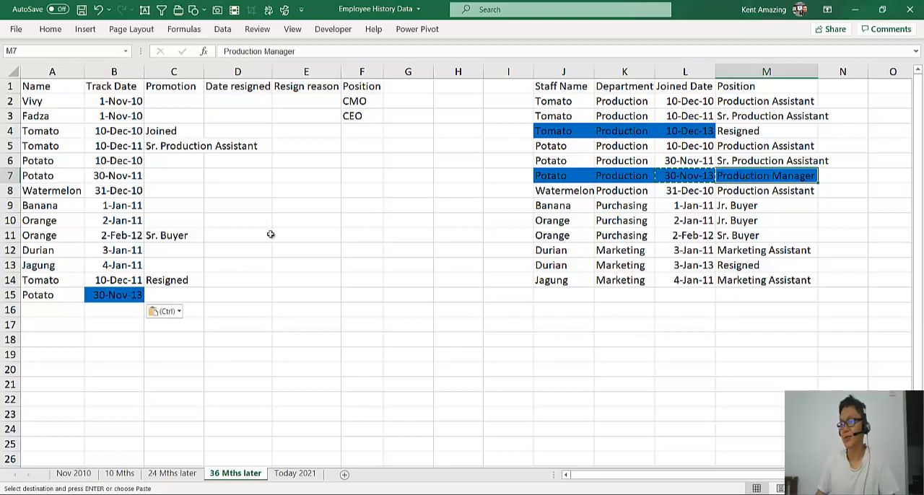
key("ctrl+c")
left_click(148, 296)
key("ctrl+v")
left_click(120, 283)
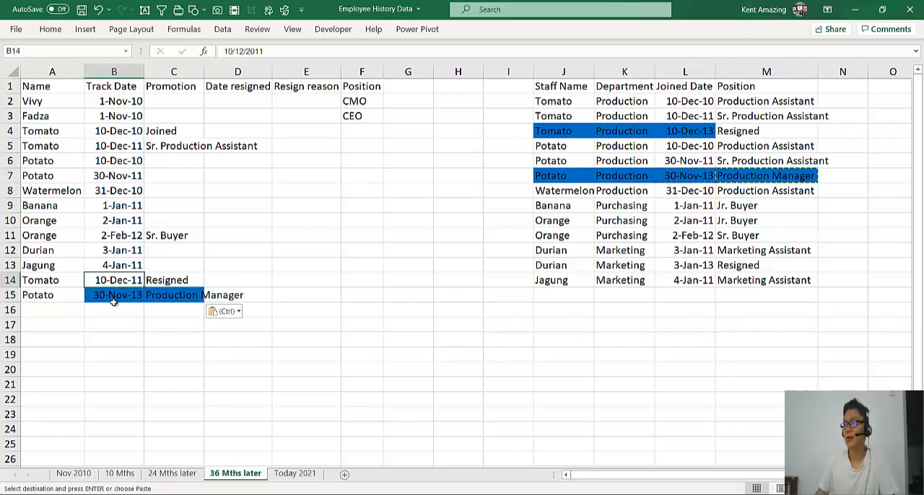
Fill the new Potato row A15:C15 and its source row J7:M7 with the standard orange color
left_click_drag(52, 297, 203, 294)
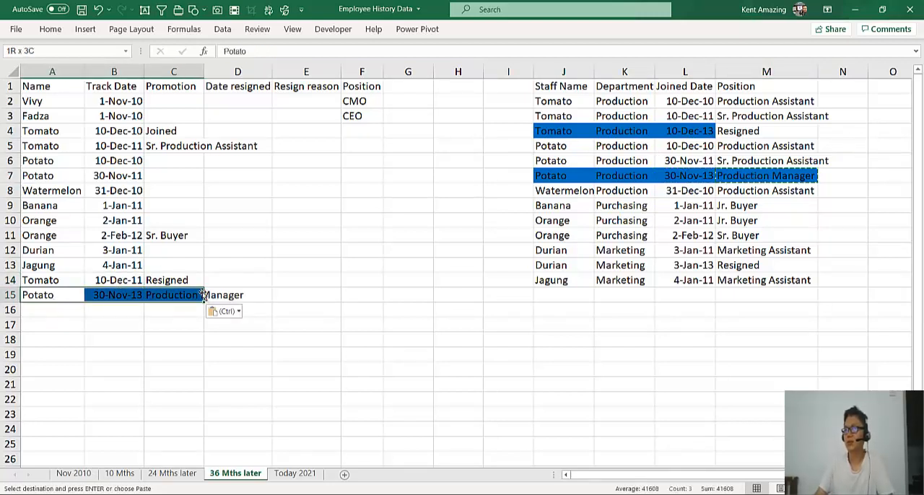
left_click(55, 32)
left_click(204, 72)
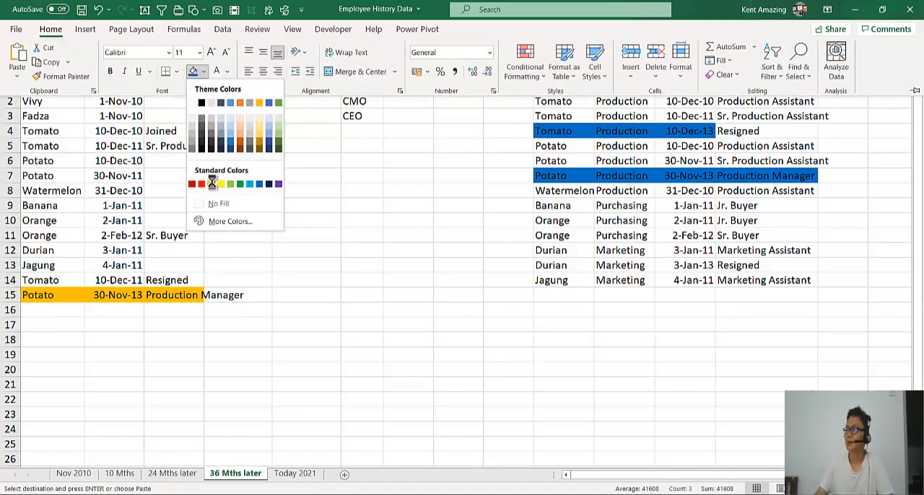
left_click(212, 184)
left_click_drag(745, 177, 570, 180)
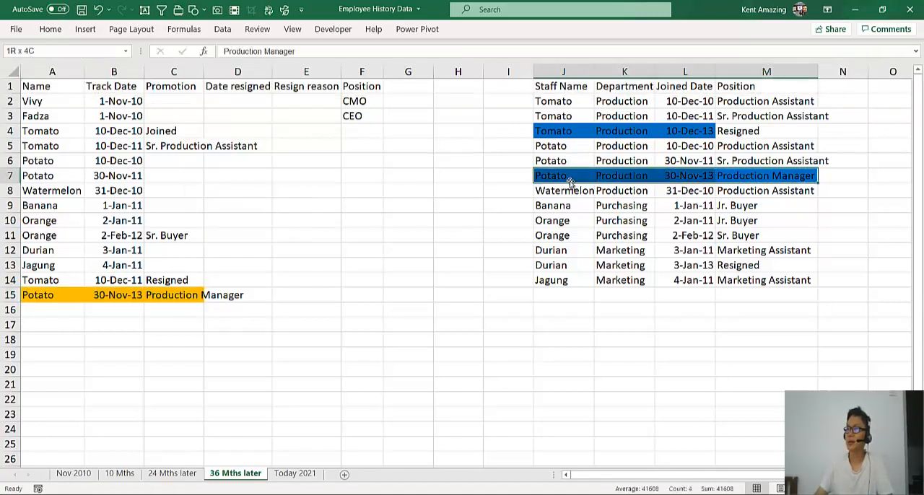
left_click(60, 32)
left_click(193, 71)
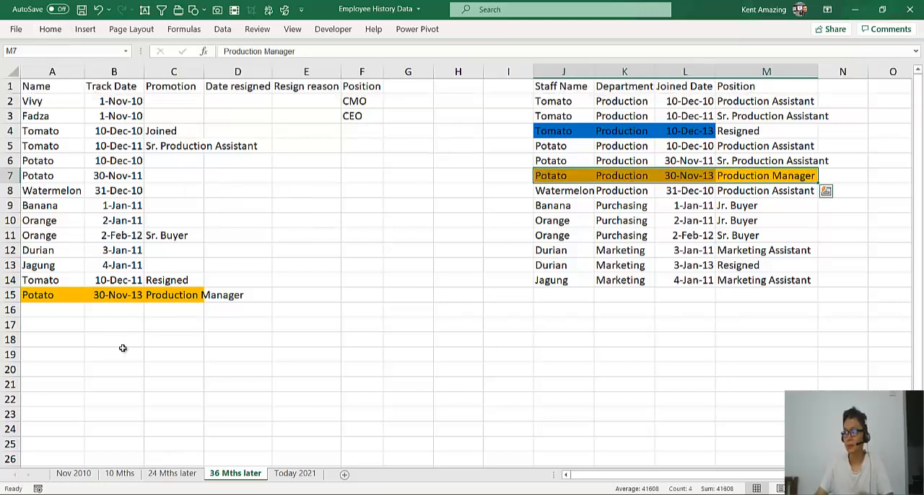
left_click(102, 331)
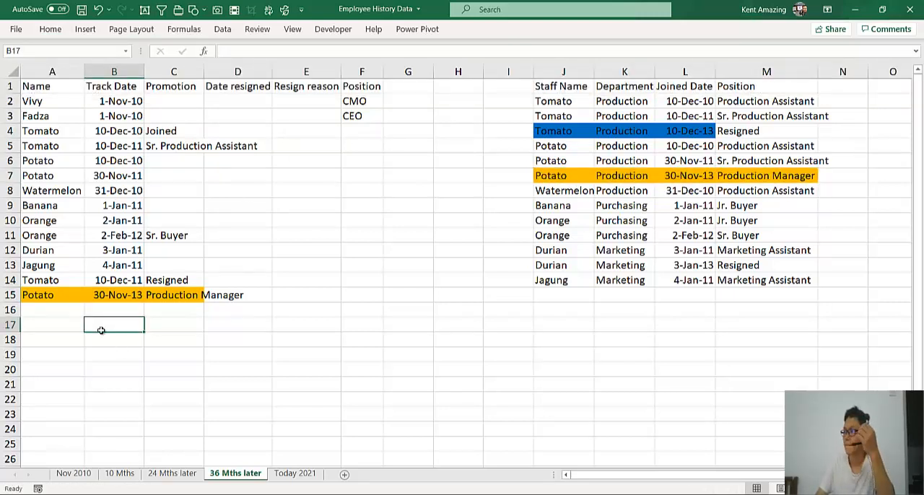
left_click_drag(556, 281, 663, 279)
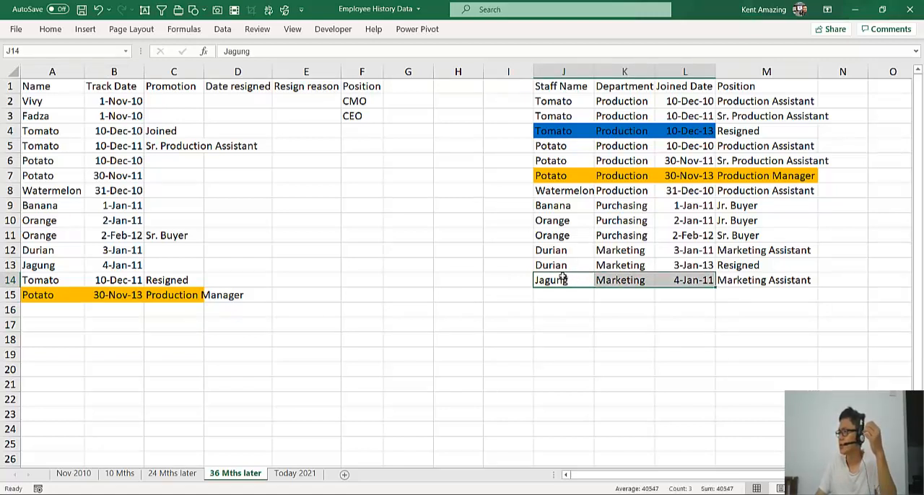
left_click_drag(568, 281, 563, 270)
left_click(487, 286)
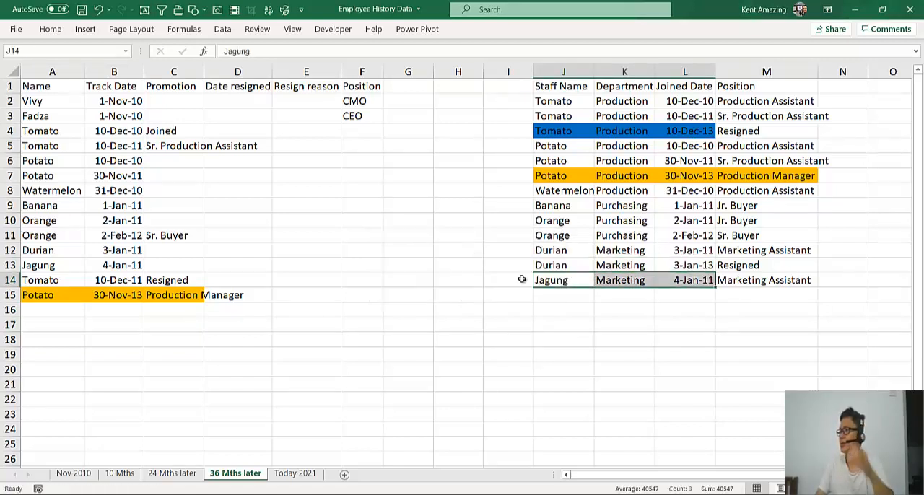
Copy Durian's name, 3-Jan-13 date and Resigned position from J13, L13 and M13 into A16:C16
left_click(574, 265)
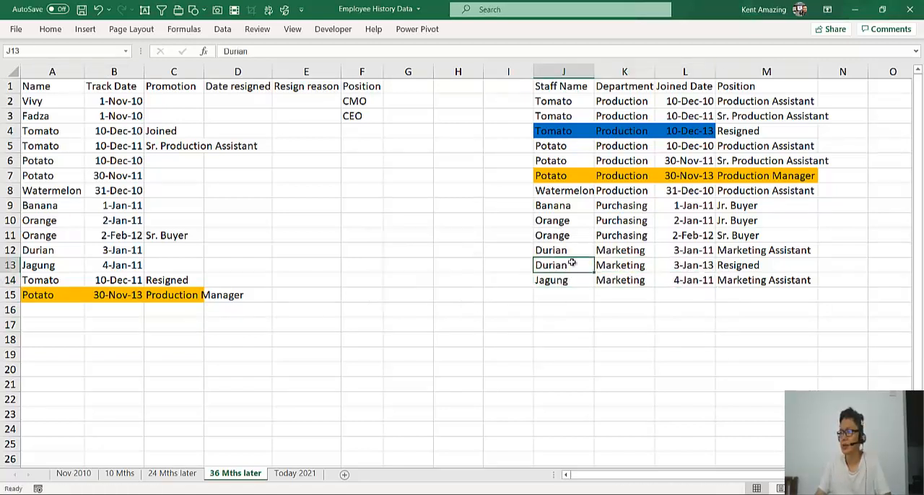
left_click(675, 265, "ctrl")
left_click(717, 265, "ctrl")
key("ctrl+c")
left_click(58, 310)
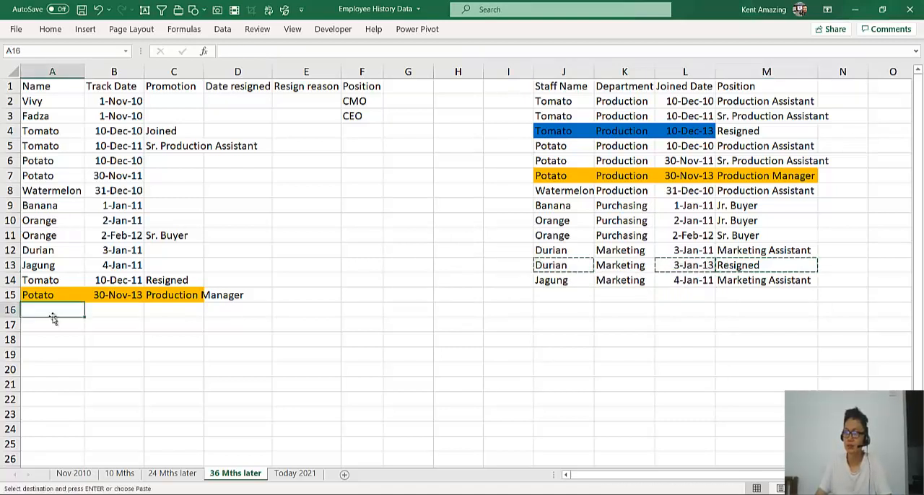
key("ctrl+v")
left_click(98, 359)
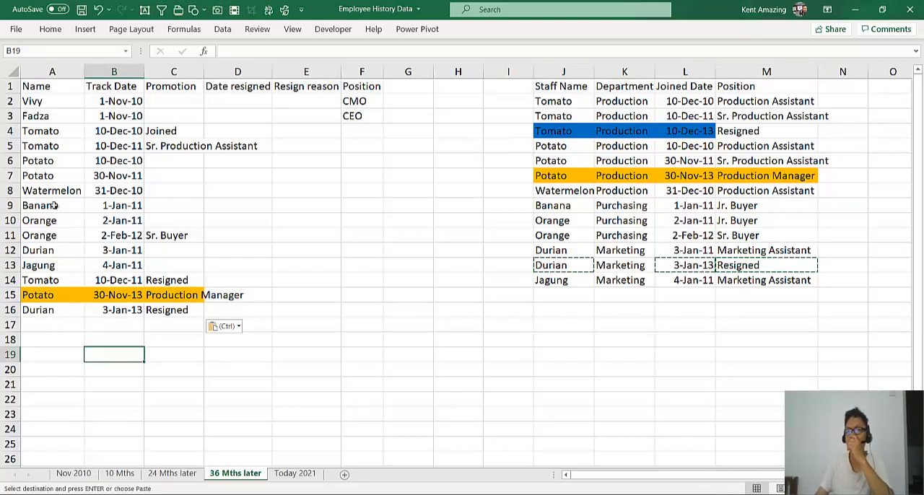
Switch to the browser to view the MyEG Make the Pitch Fashion Valet video page, and return to the Excel workbook
left_click(70, 148)
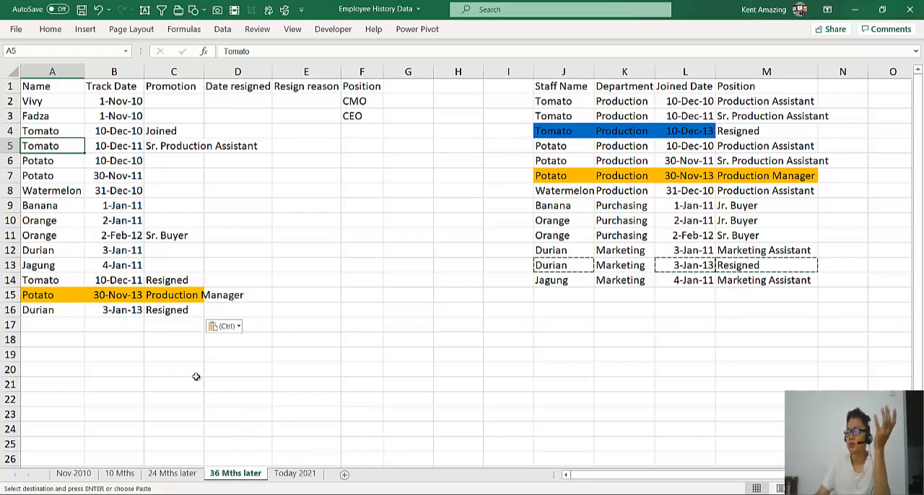
key("alt+Tab")
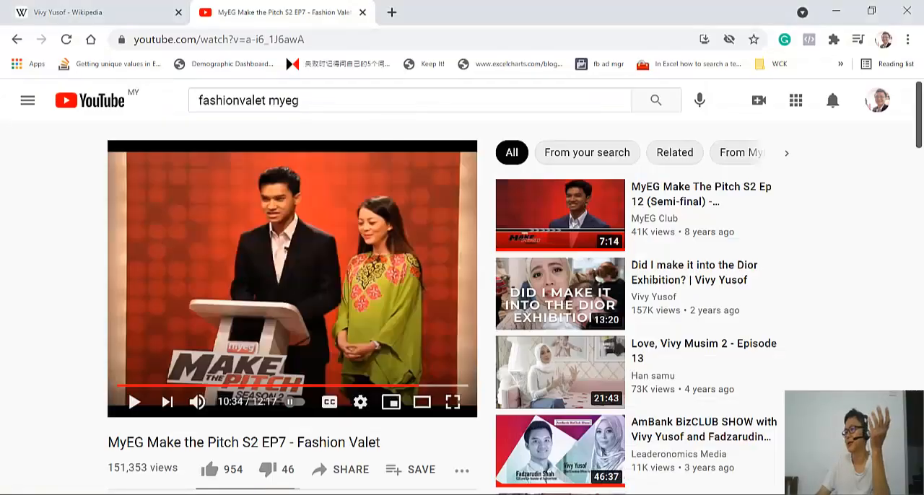
key("alt+Tab")
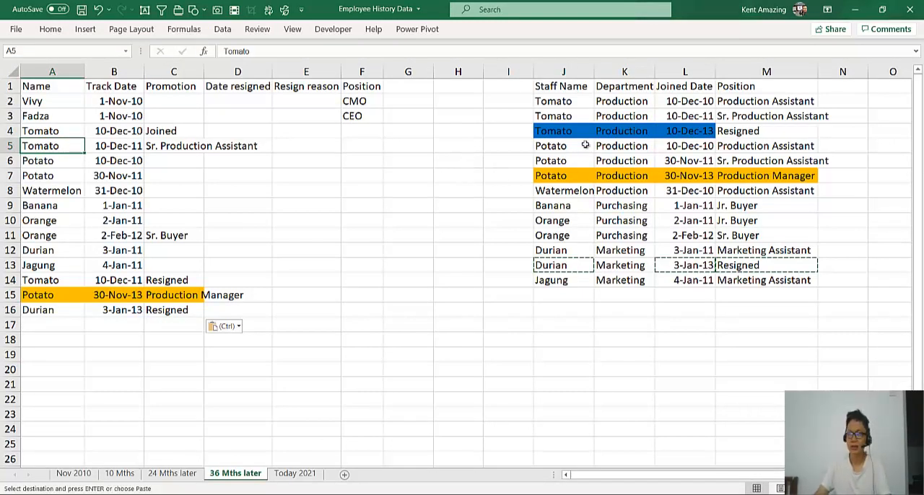
Copy the blue down arrow from the Today 2021 sheet onto the 36 Mths later sheet
left_click(291, 473)
left_click(582, 305)
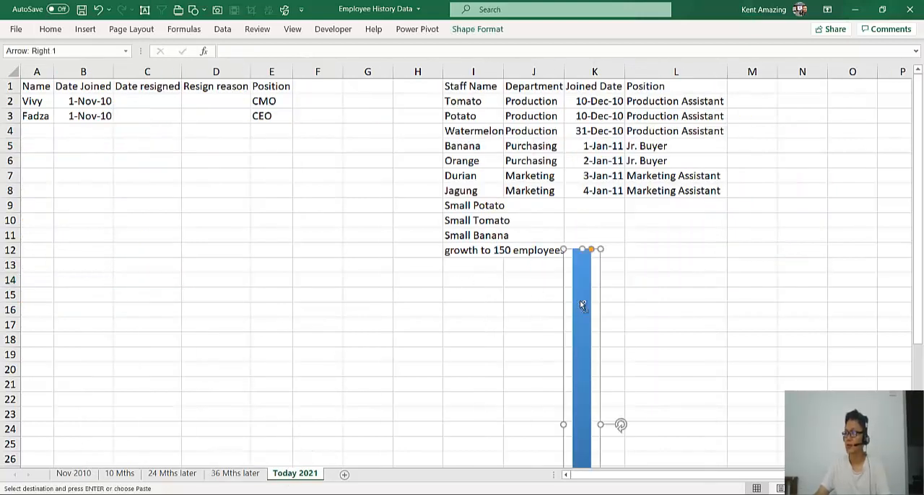
left_click(236, 473)
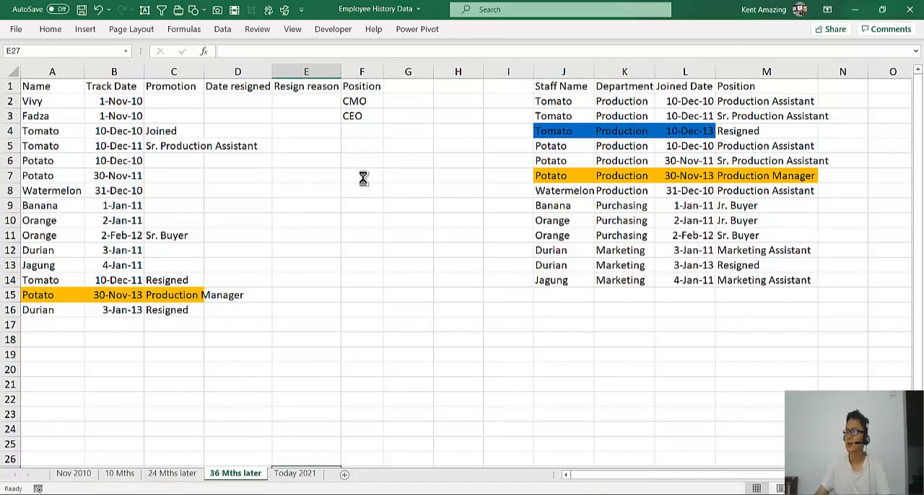
key("ctrl+v")
Move the pasted down arrow into column I between the two tables, with its upper end at row 2
left_click_drag(294, 311, 502, 116)
scroll(376, 238, "up", 4)
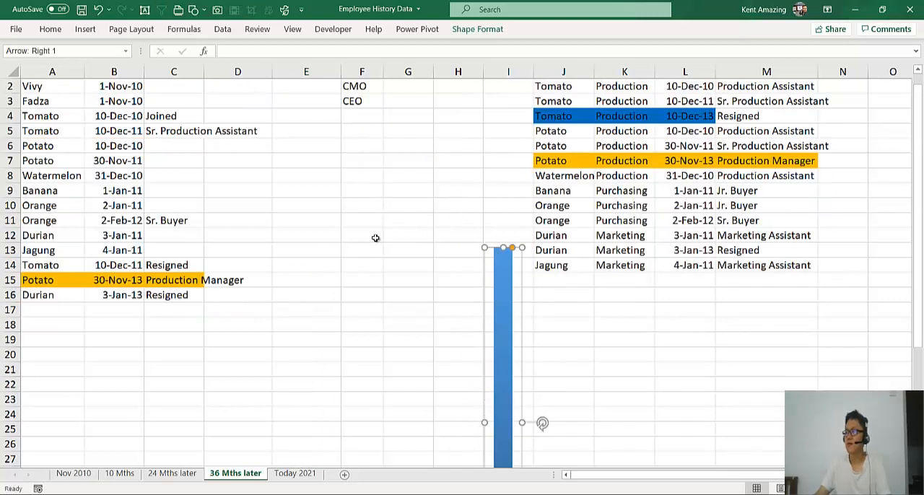
scroll(375, 239, "up", 1)
left_click_drag(489, 303, 501, 144)
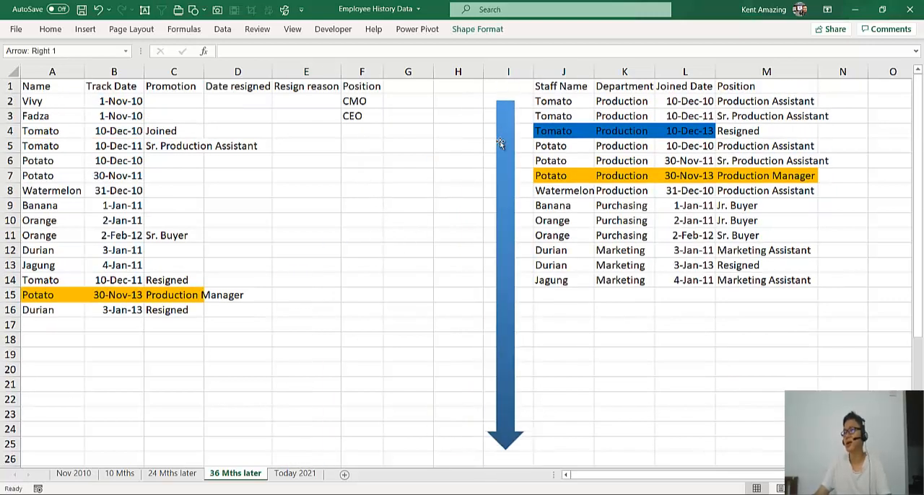
left_click(305, 249)
left_click(721, 131)
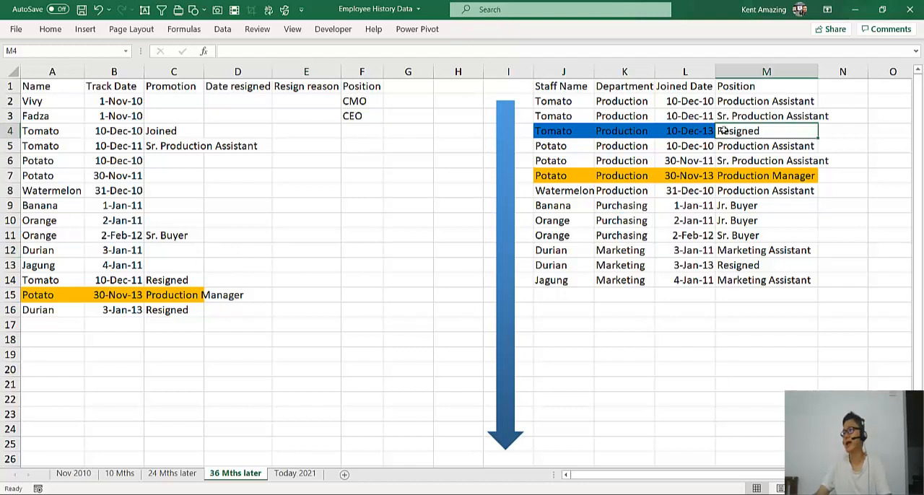
Fill Tomato's resignation record in J4:M4 with a light gold colour
left_click_drag(722, 130, 519, 133)
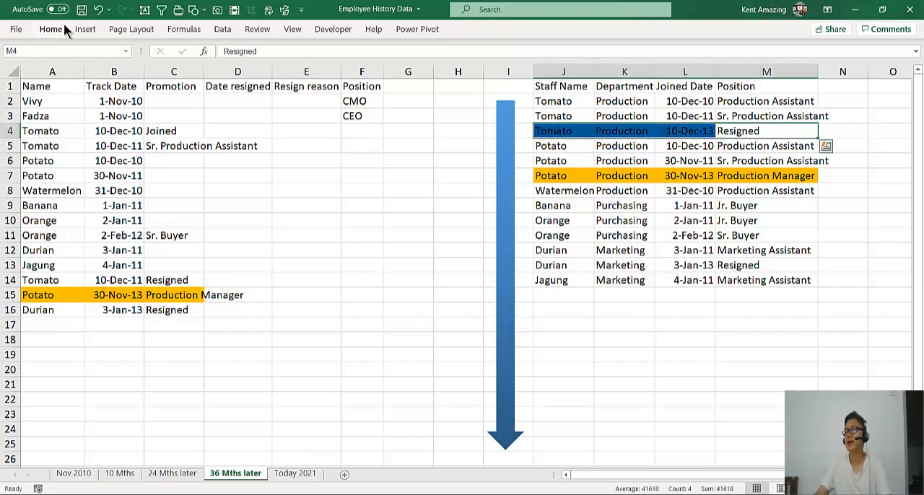
left_click(63, 28)
left_click(203, 74)
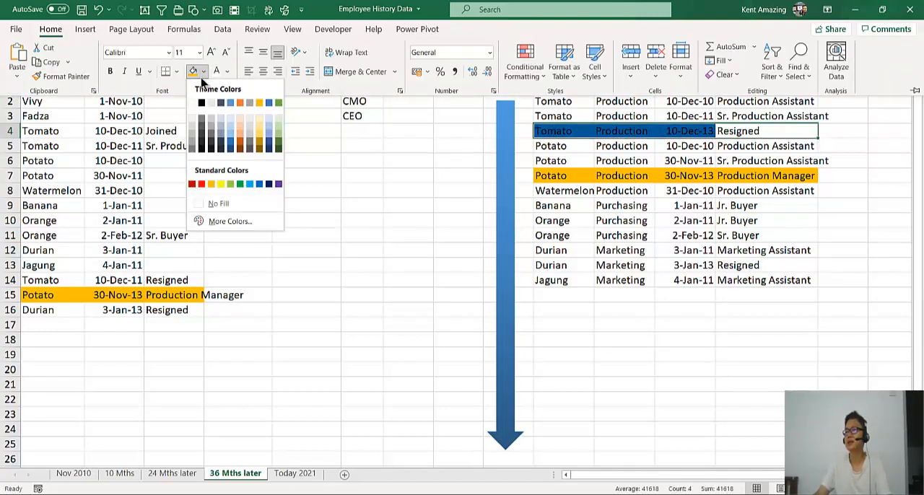
left_click(259, 124)
Change the fill of Potato's Production Manager record in J7:M7 to light green
left_click_drag(581, 178, 816, 179)
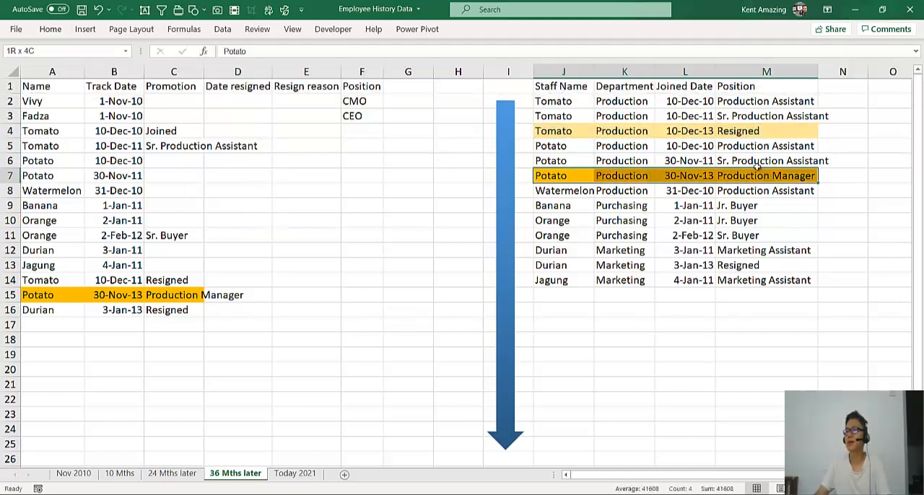
left_click(84, 29)
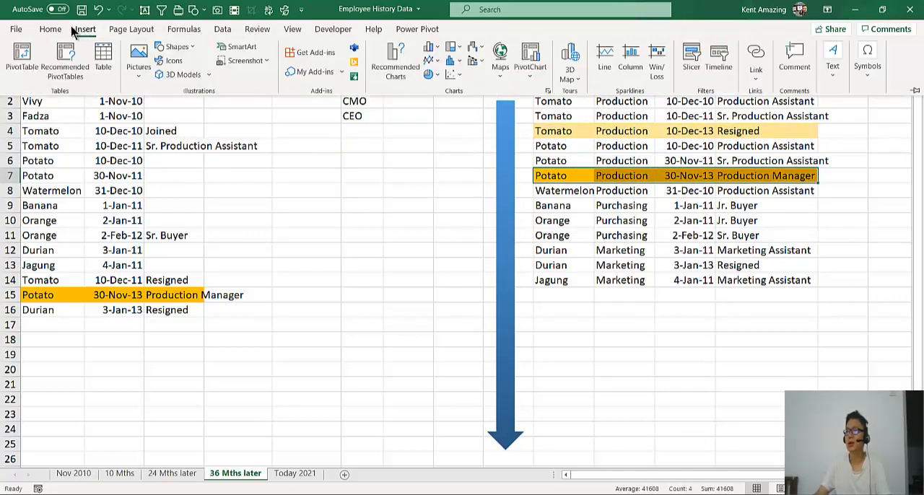
left_click(51, 29)
left_click(203, 72)
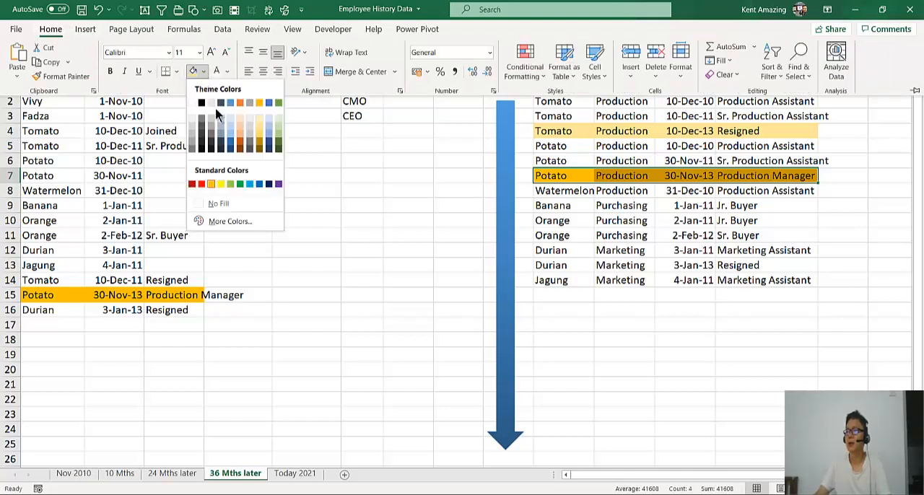
left_click(278, 131)
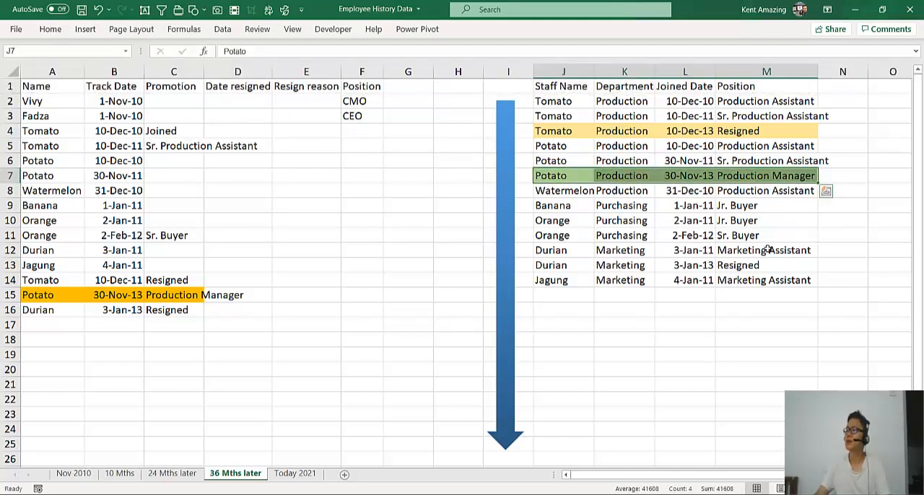
Fill Orange's Sr. Buyer record in J11:M11 with the same light green as the Potato promotion row
mouse_move(764, 251)
left_mouse_down()
mouse_move(555, 221)
mouse_move(549, 265)
mouse_move(755, 265)
left_mouse_up()
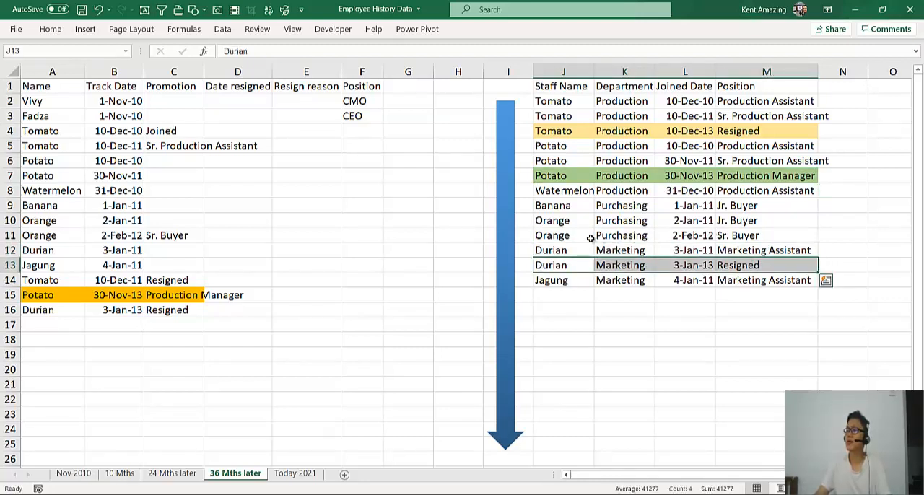
left_click_drag(556, 235, 758, 235)
left_click(45, 36)
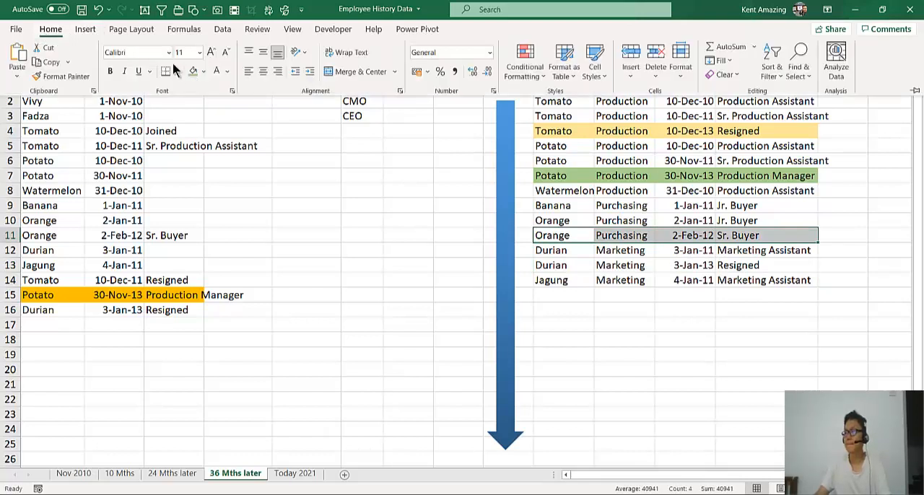
left_click(192, 73)
left_click(208, 196)
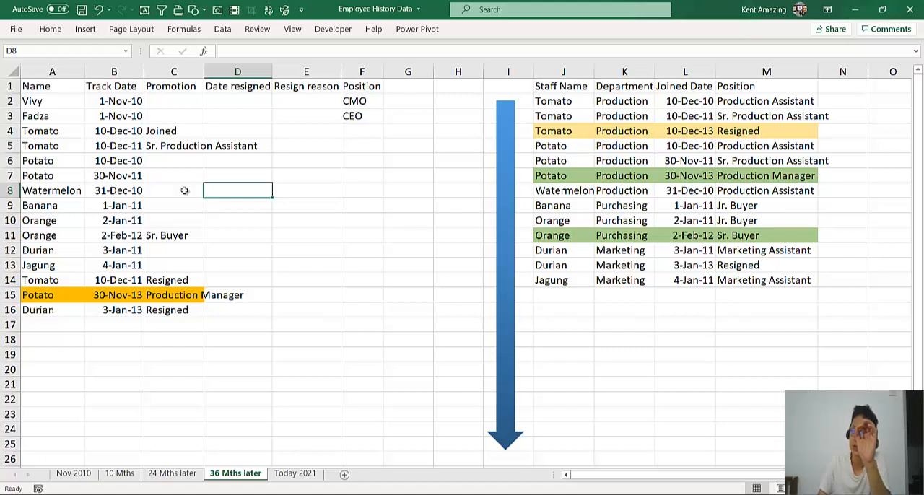
left_click_drag(108, 103, 105, 311)
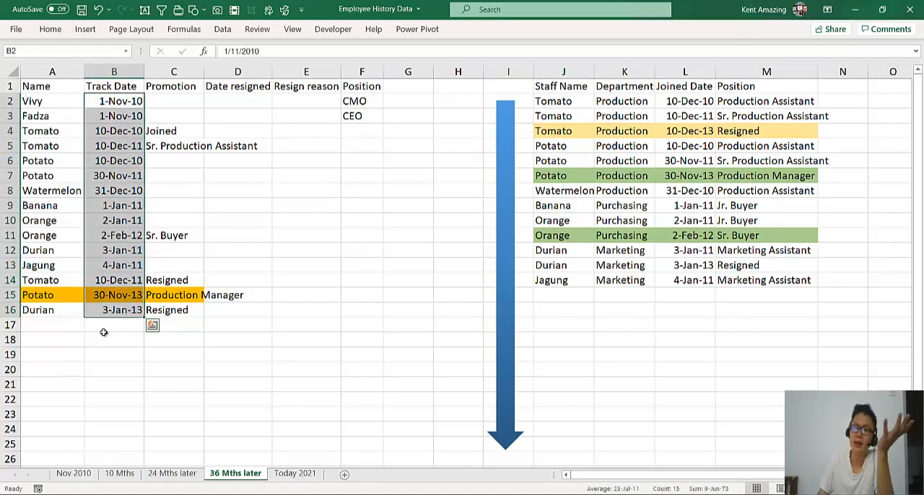
left_click(103, 337)
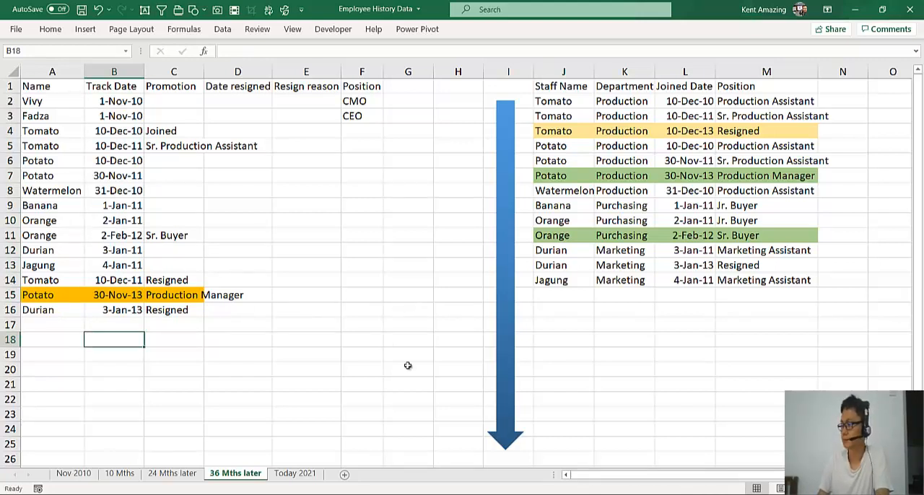
key("F10")
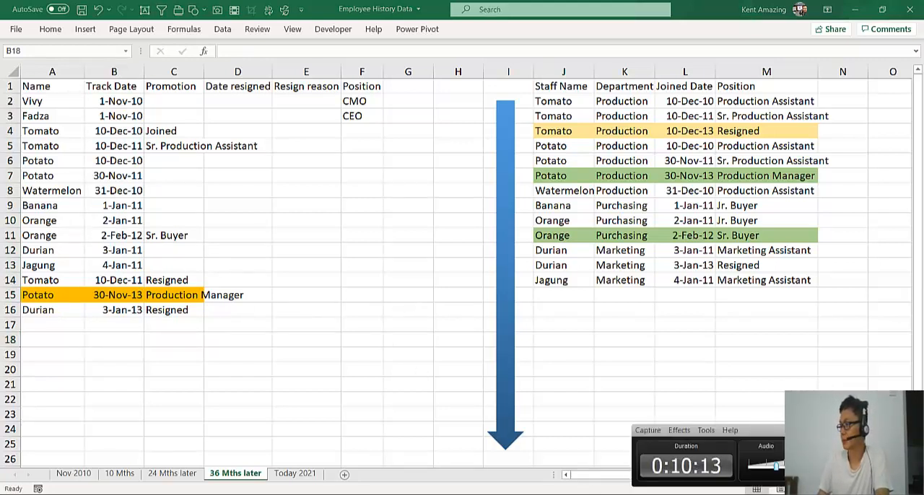
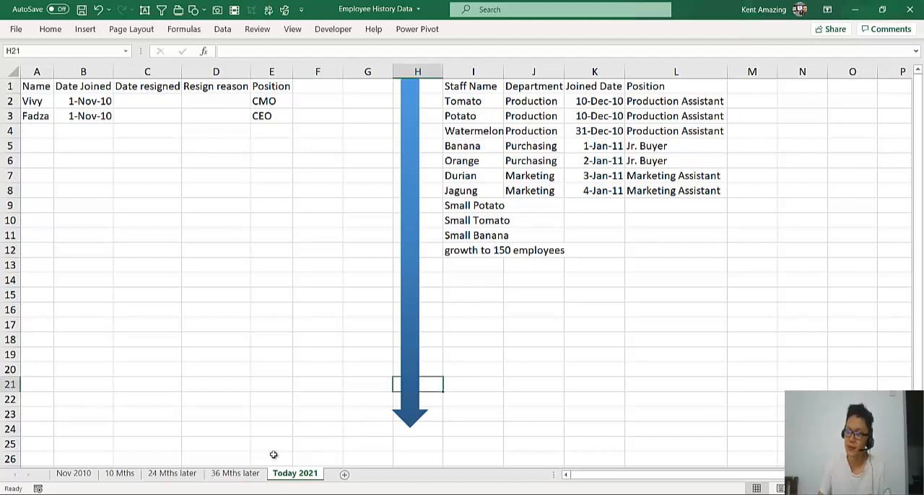
On the 36 Mths later sheet, copy Tomato's name into A19 and the 10-Dec-10 joining date into B19
left_click(257, 474)
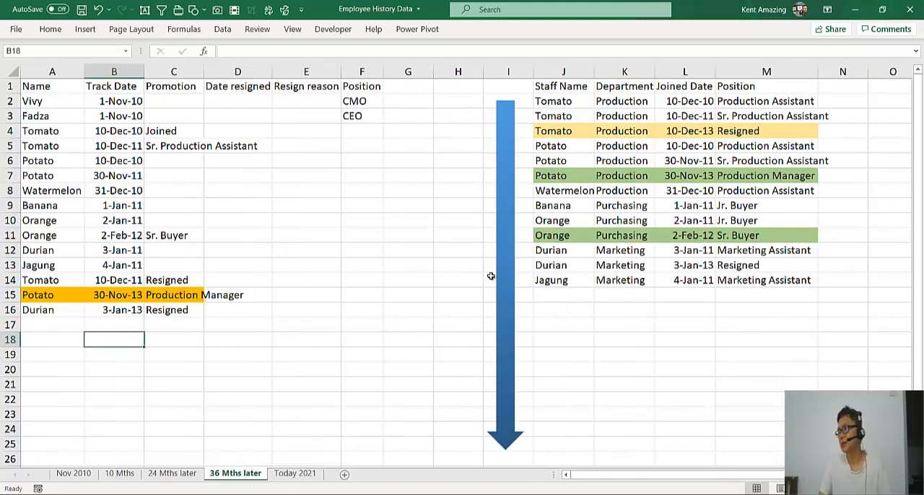
left_click(723, 129)
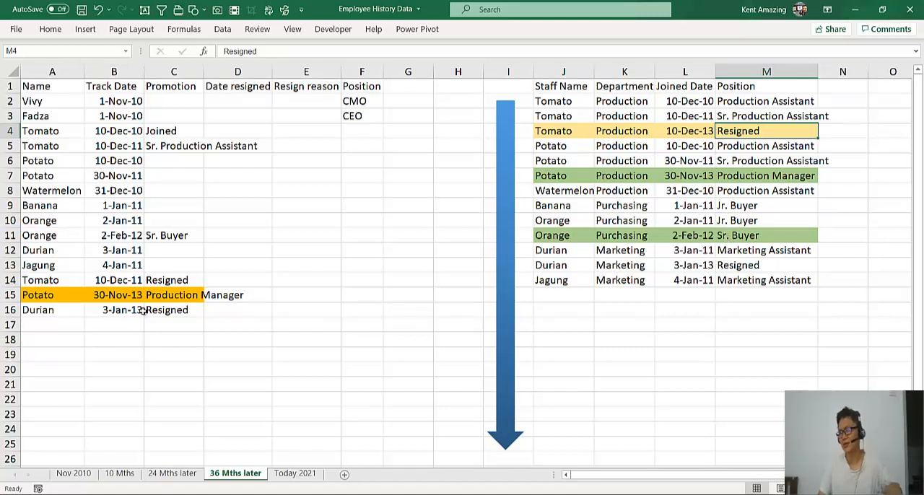
left_click(70, 129)
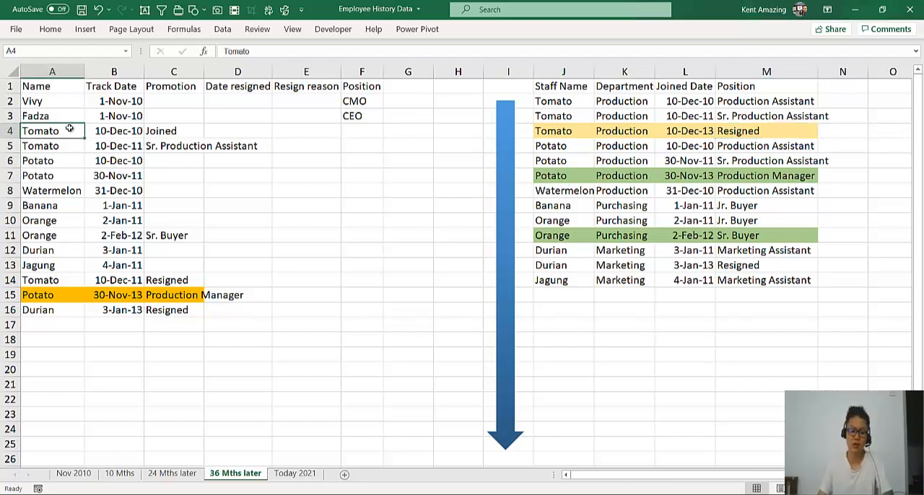
key("ctrl+c")
left_click(46, 353)
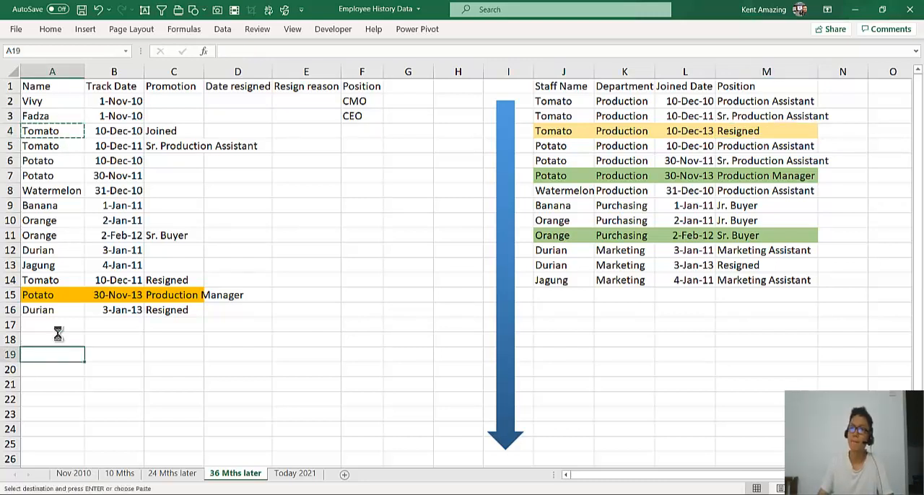
key("ctrl+v")
left_click_drag(121, 126, 167, 131)
left_click(141, 135)
left_click(113, 354)
key("ctrl+v")
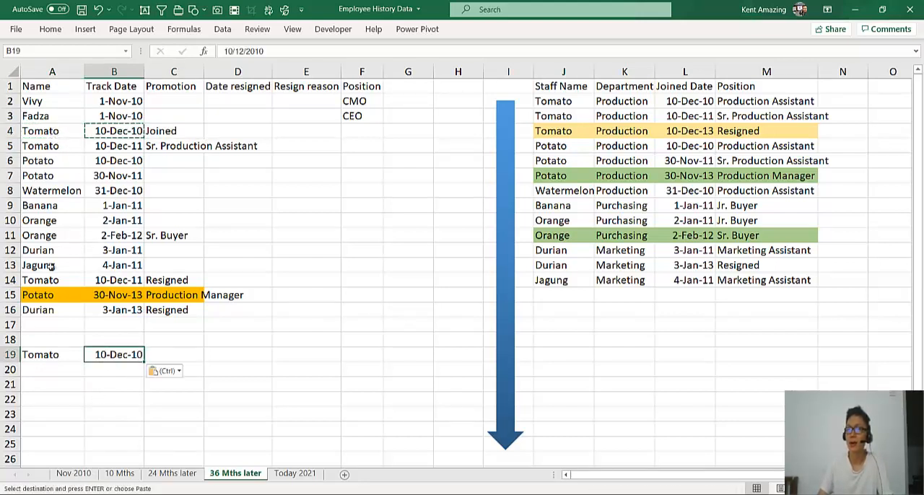
Copy Tomato's resignation date of 10-Dec-11 from B14 into C19, beside the copied joining date
left_click(172, 175)
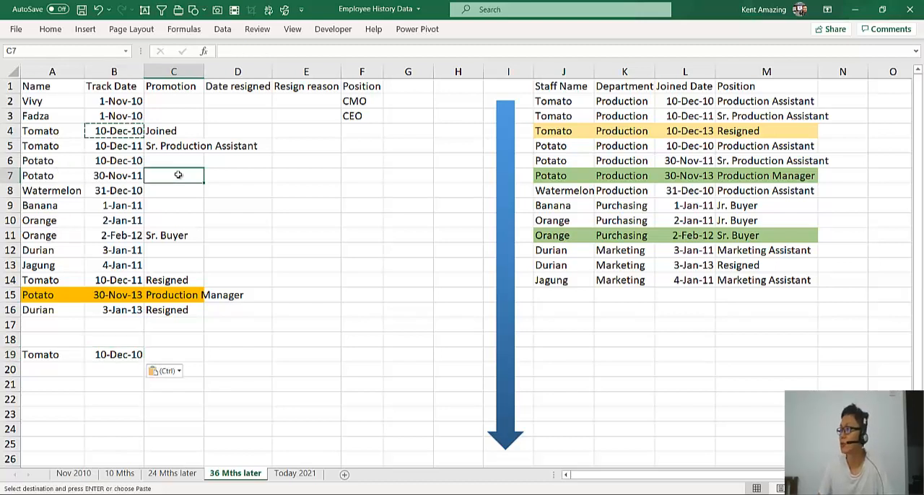
left_click(735, 132)
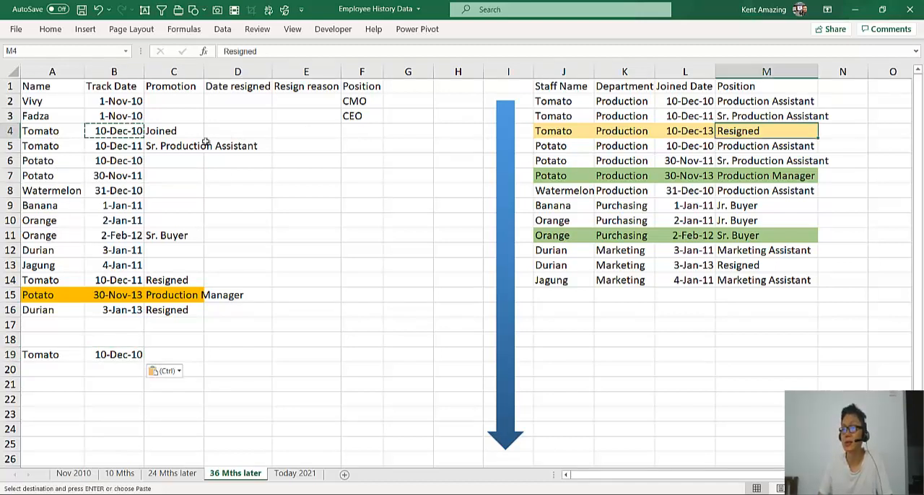
key("ctrl+c")
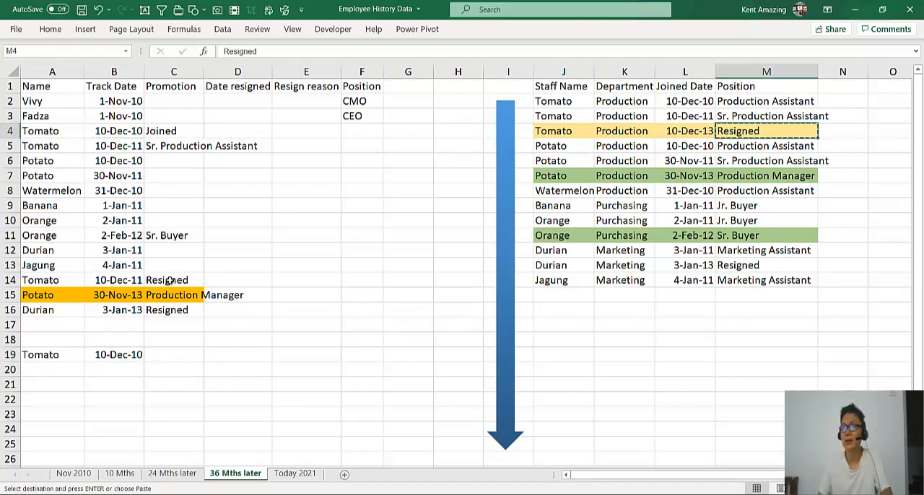
key("Escape")
left_click_drag(52, 131, 34, 281)
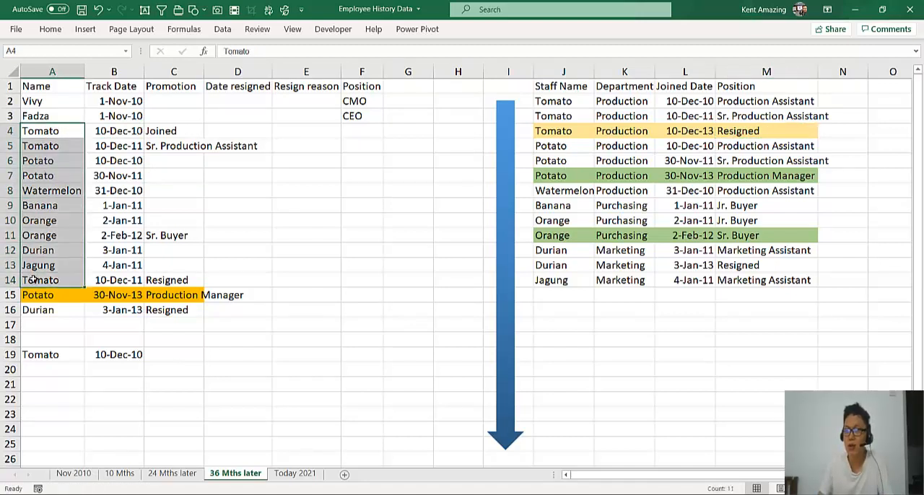
left_click(33, 282)
left_click(105, 278)
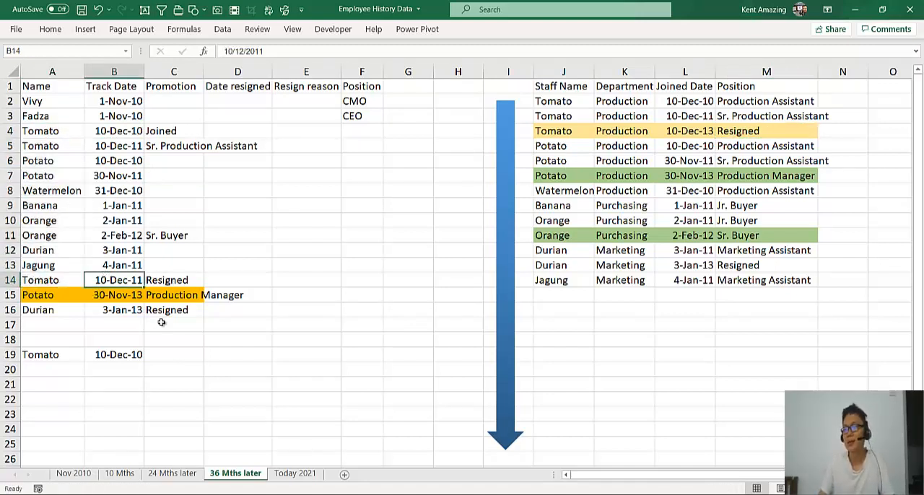
key("ctrl+c")
left_click(174, 353)
key("ctrl+v")
left_click(246, 354)
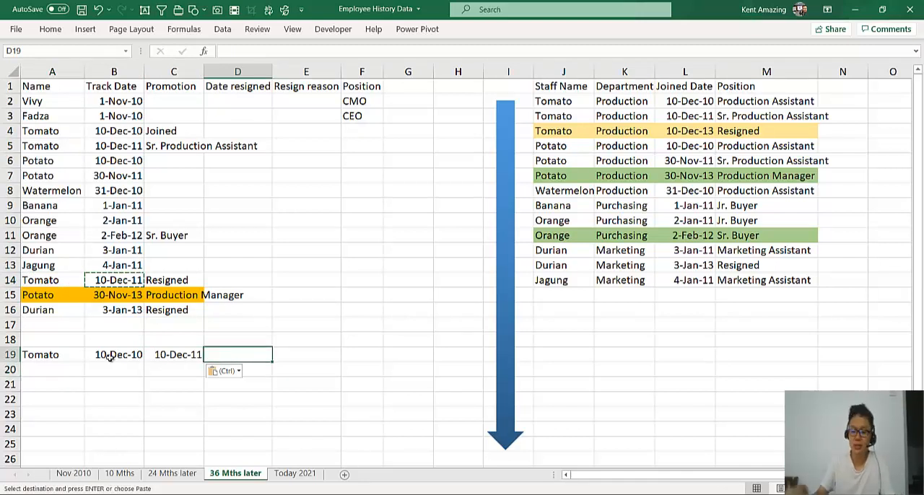
type("=date")
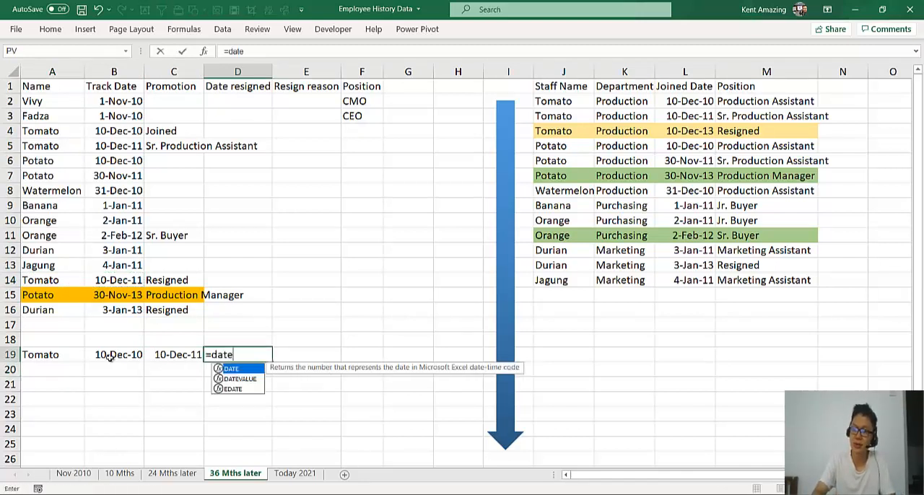
key("BackSpace")
key("BackSpace")
key("BackSpace")
key("BackSpace")
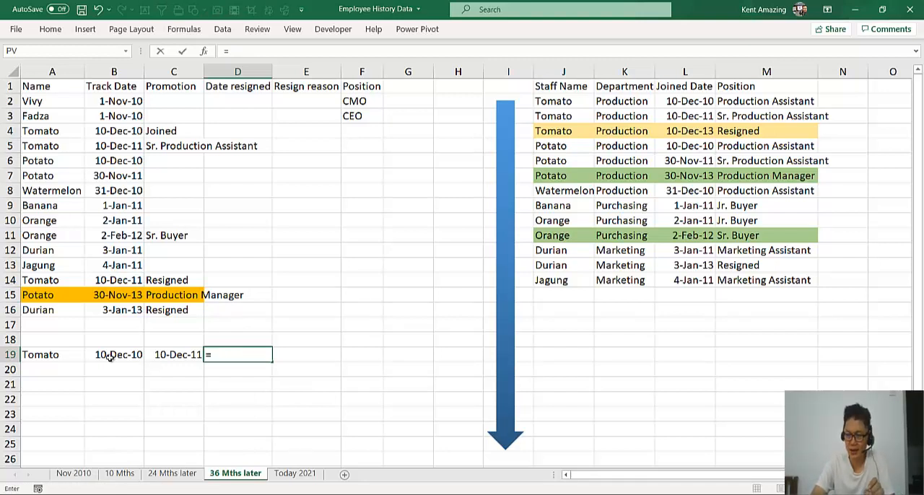
type("da")
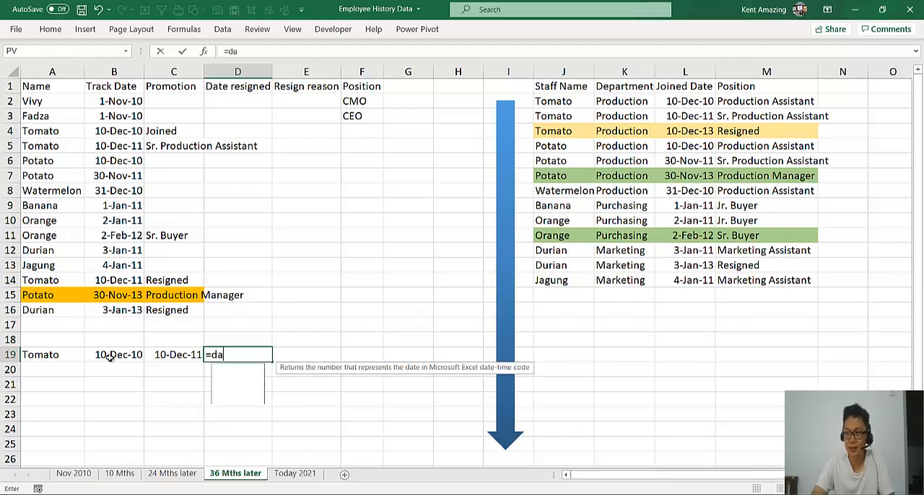
type("tediff(")
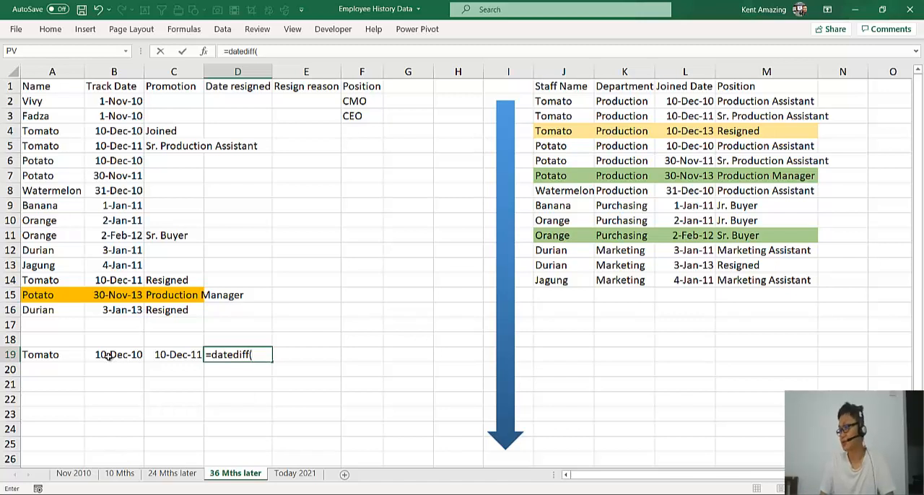
key("Escape")
In the Word document 2020_Book_Excel_Function_Formula, look up datedif and examine the function's syntax, interval codes and years-of-service example
mouse_move(780, 459)
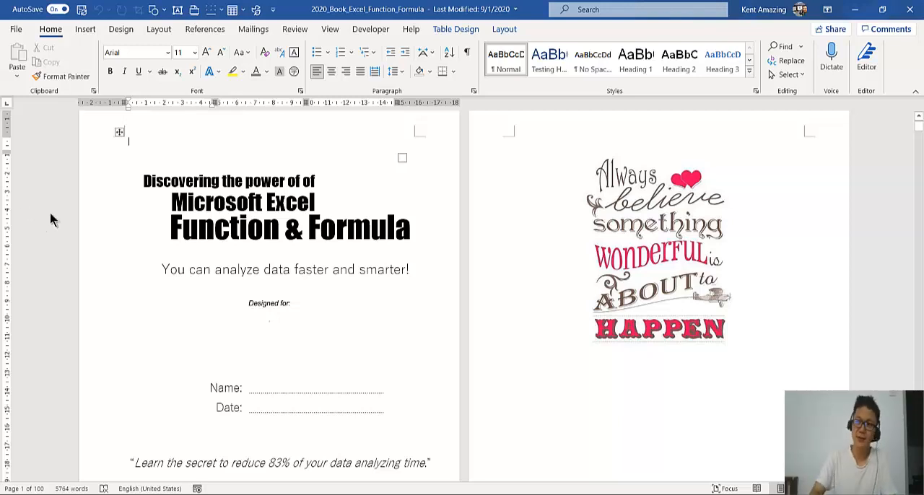
key("ctrl+f")
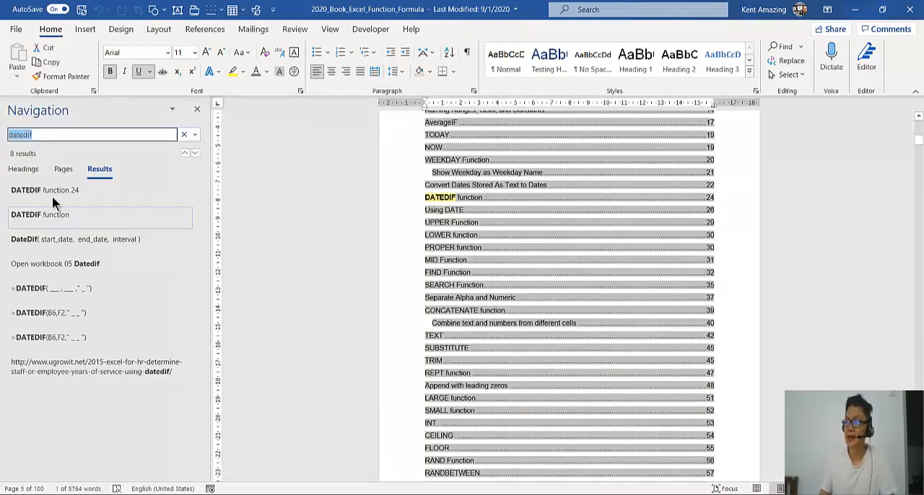
left_click(35, 134)
key("Return")
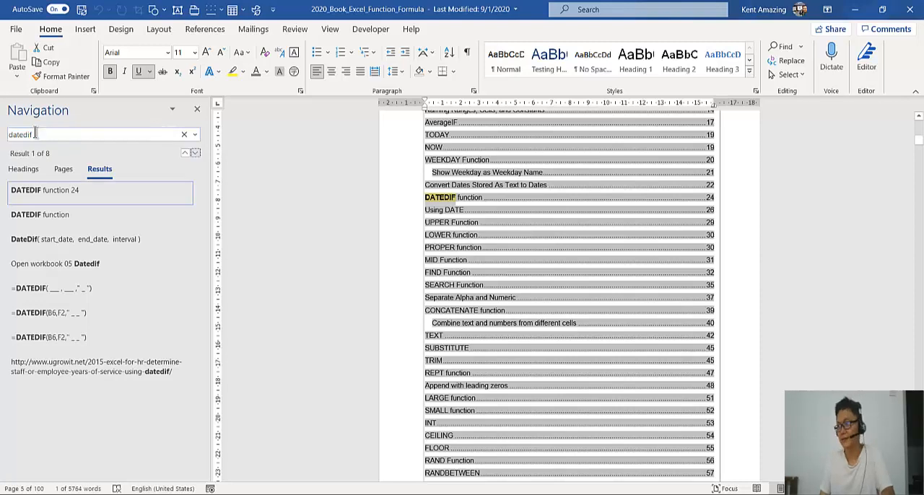
left_click(439, 197, "ctrl")
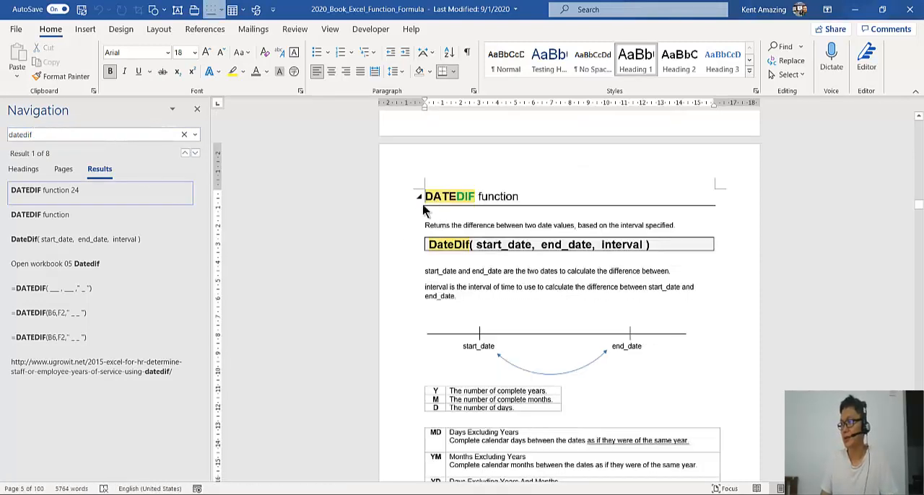
left_click(197, 111)
scroll(229, 289, "down", 5)
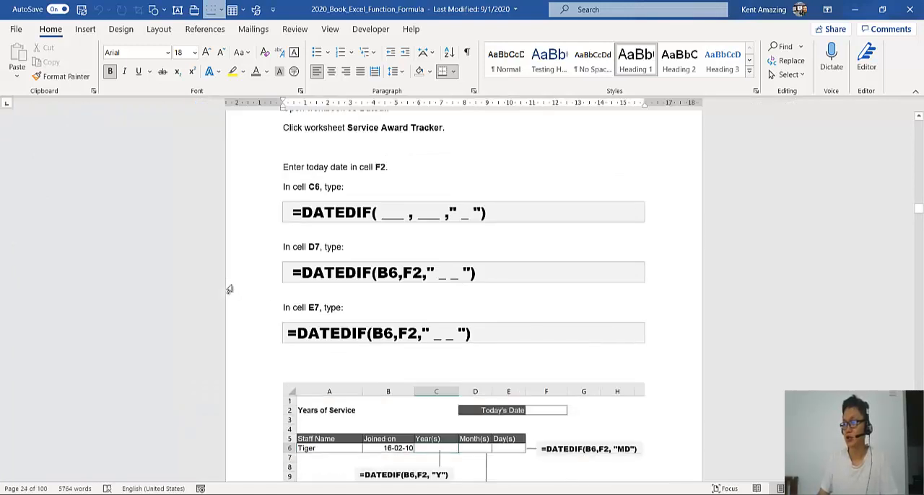
scroll(229, 290, "up", 2)
scroll(229, 290, "down", 3)
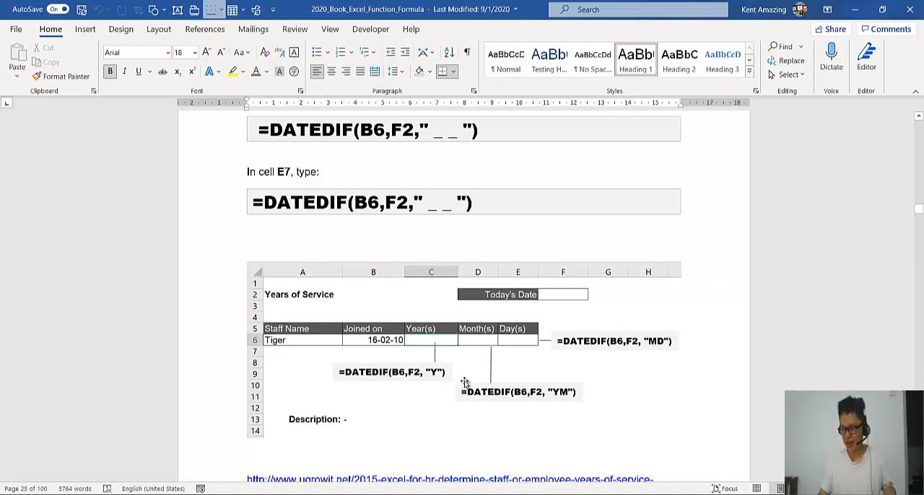
left_click(377, 373)
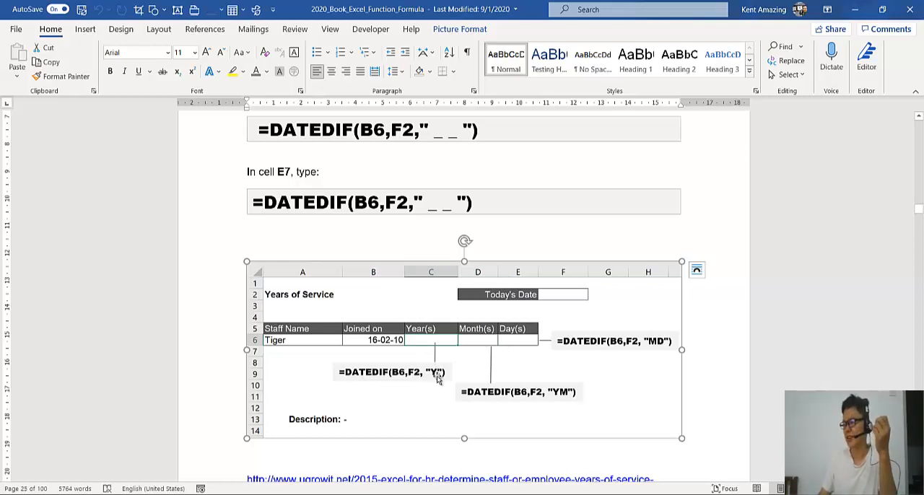
Switch back to the Excel workbook and add the headings Year in D18 and Month in E18
key("alt+Tab")
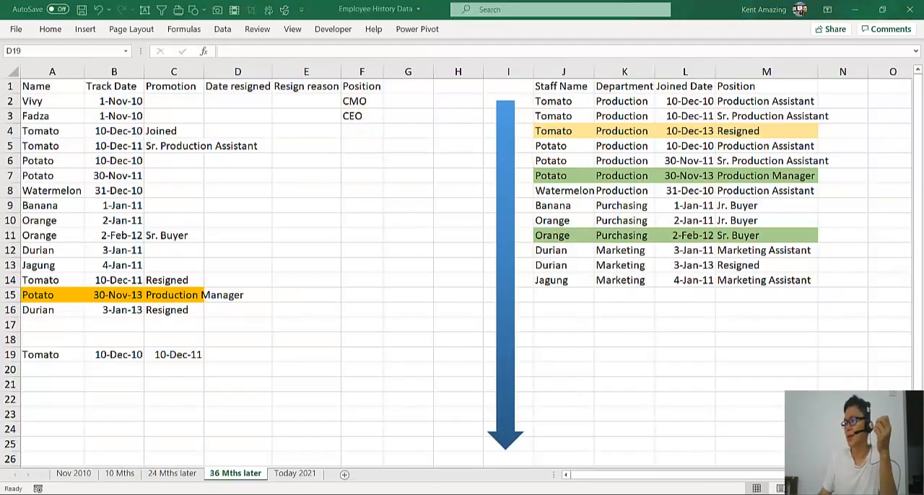
left_click(230, 338)
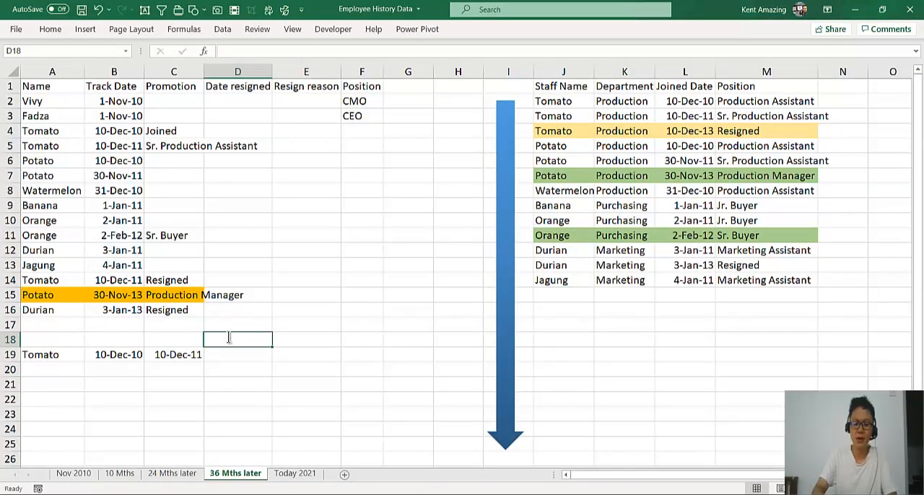
type("Year")
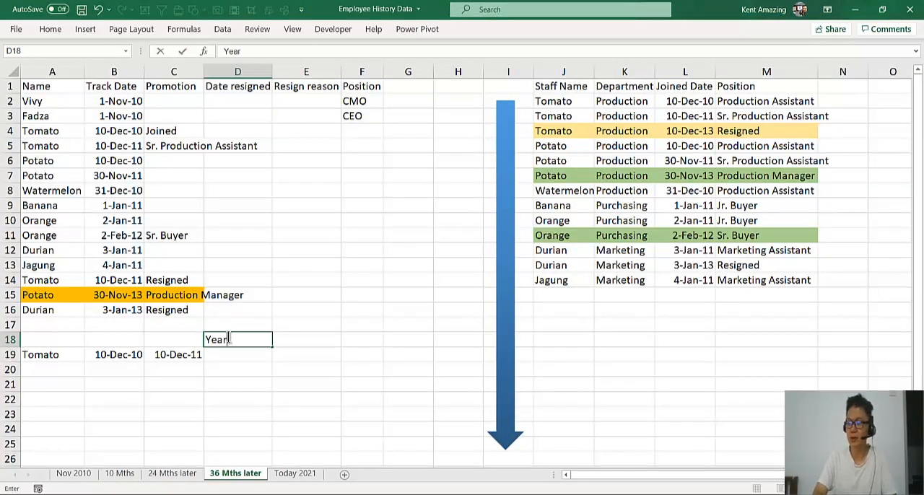
key("Tab")
type("Month")
key("Return")
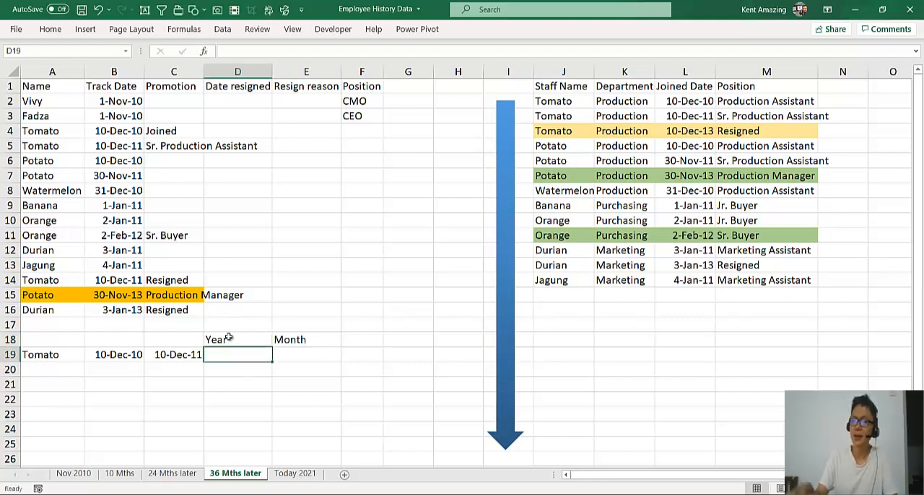
Calculate Tomato's complete years of service in D19 with =DATEDIF(B19,C19,"Y")
type("=")
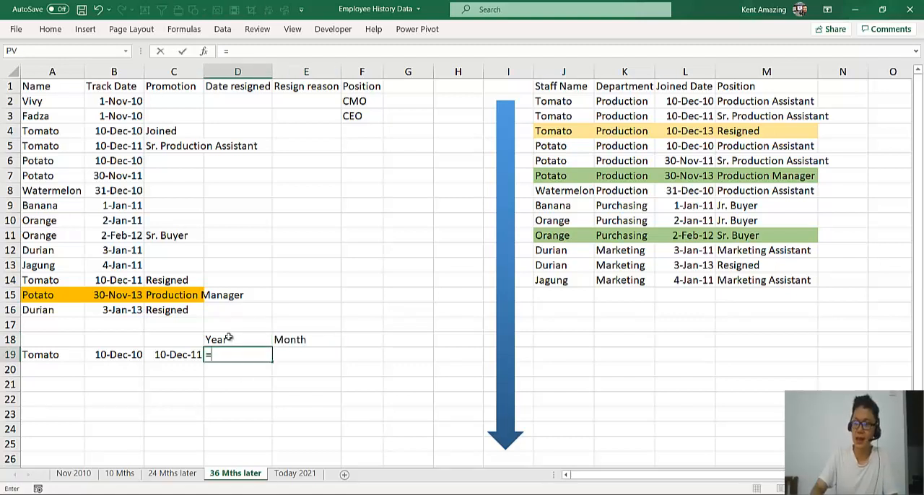
type("datedif(")
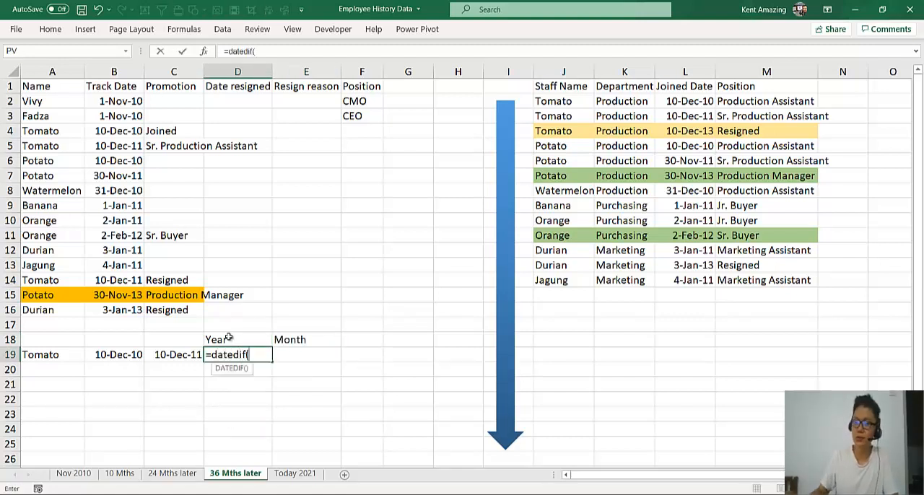
left_click(122, 352)
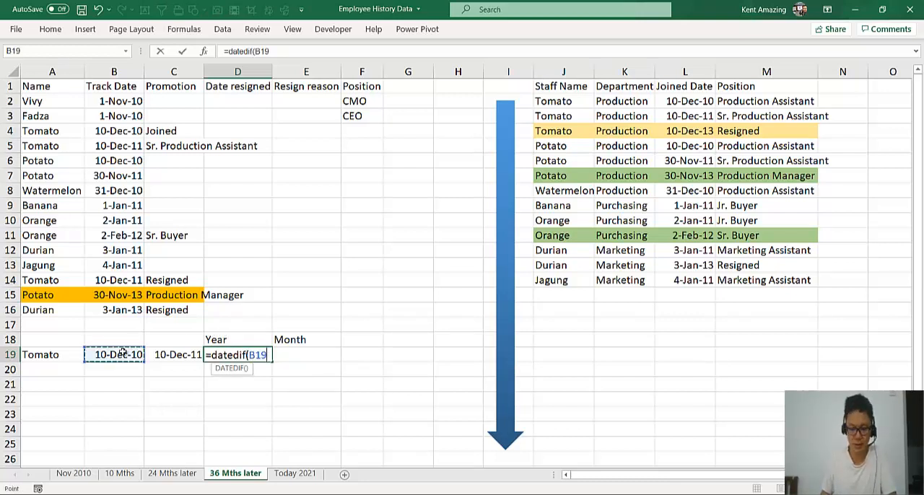
type(",")
left_click(154, 355)
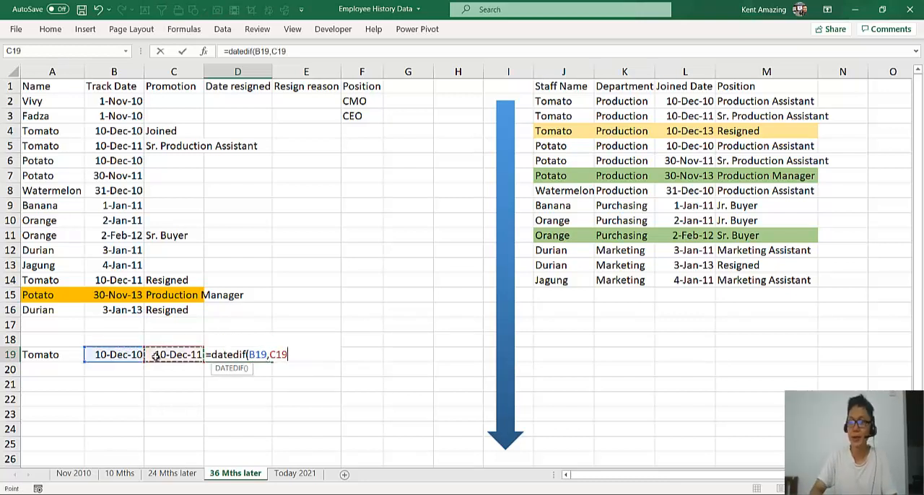
type(",")
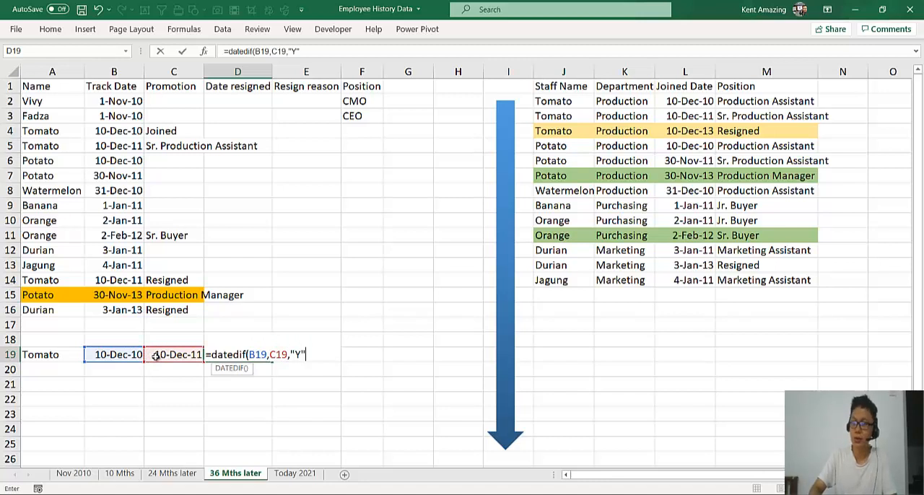
type("\"Y\"")
key("Return")
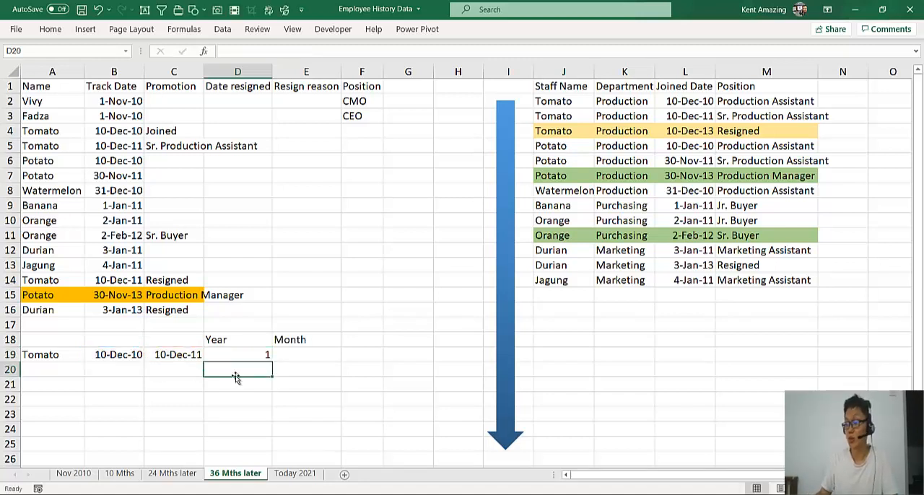
Calculate Tomato's total months of service in E19 with =DATEDIF(B19,C19,"M")
left_click(306, 353)
type("=")
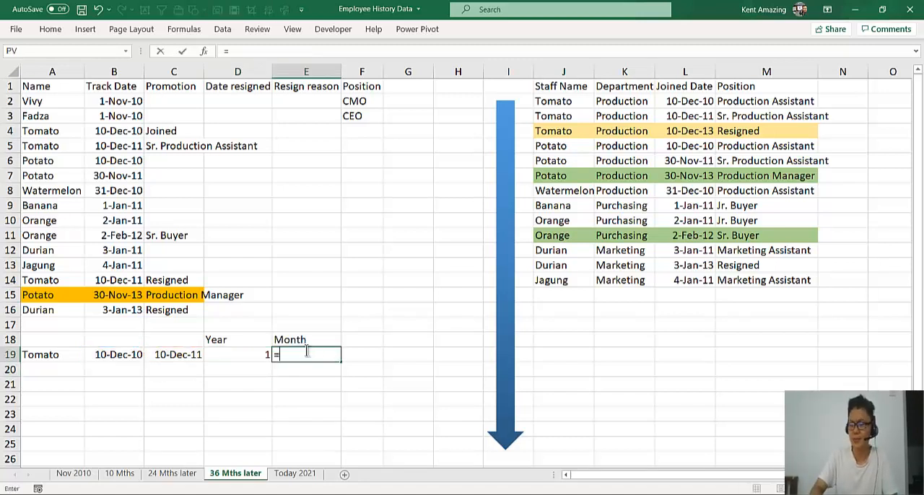
type("date")
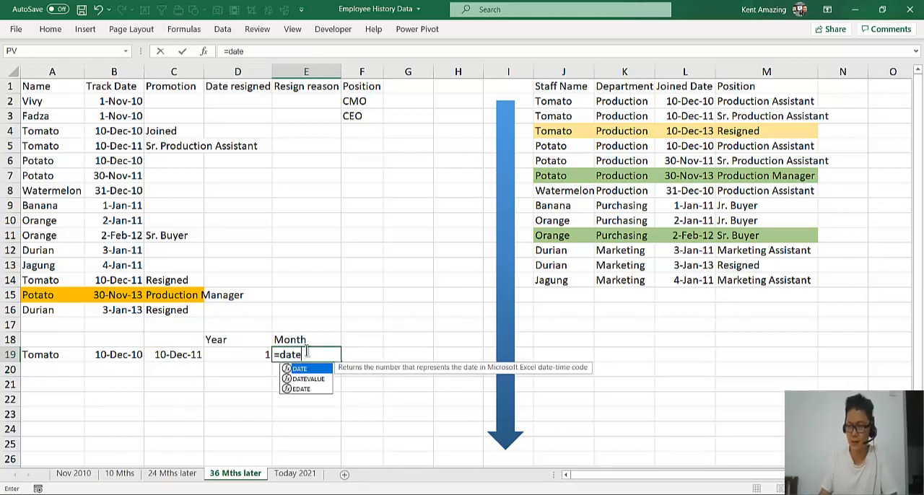
type("dif(")
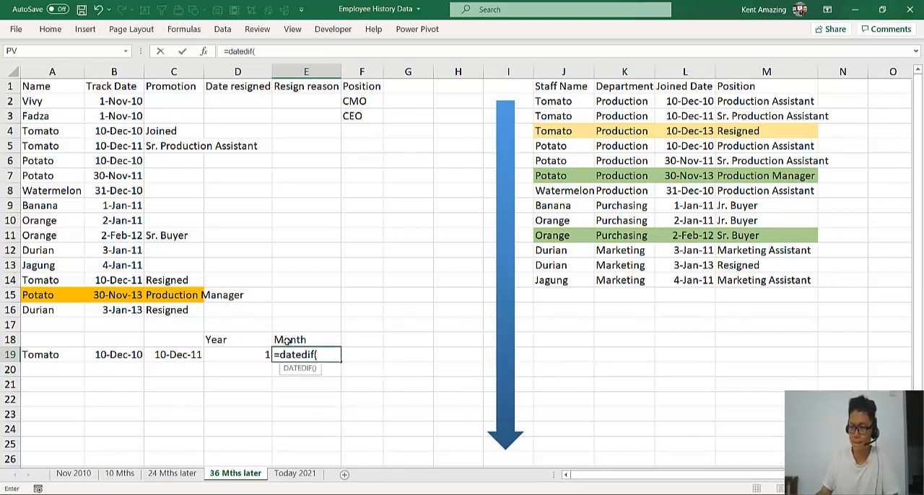
left_click(114, 353)
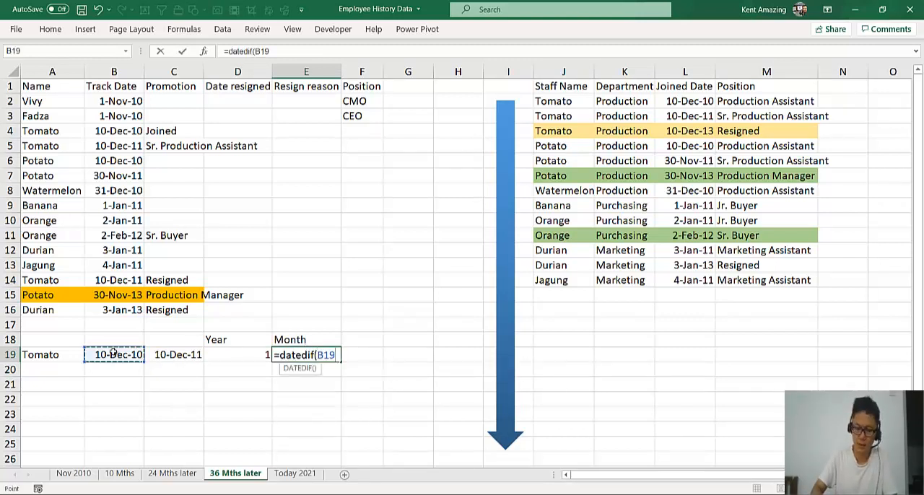
type(",")
left_click(195, 353)
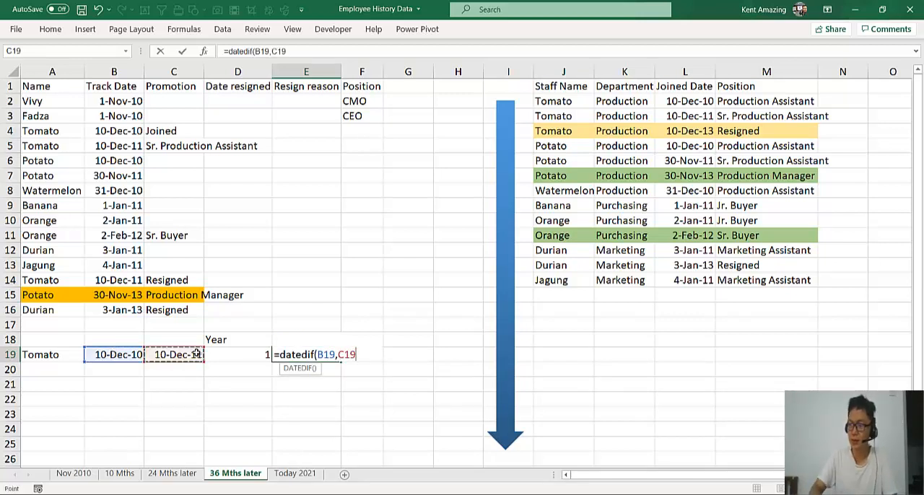
type(",\"")
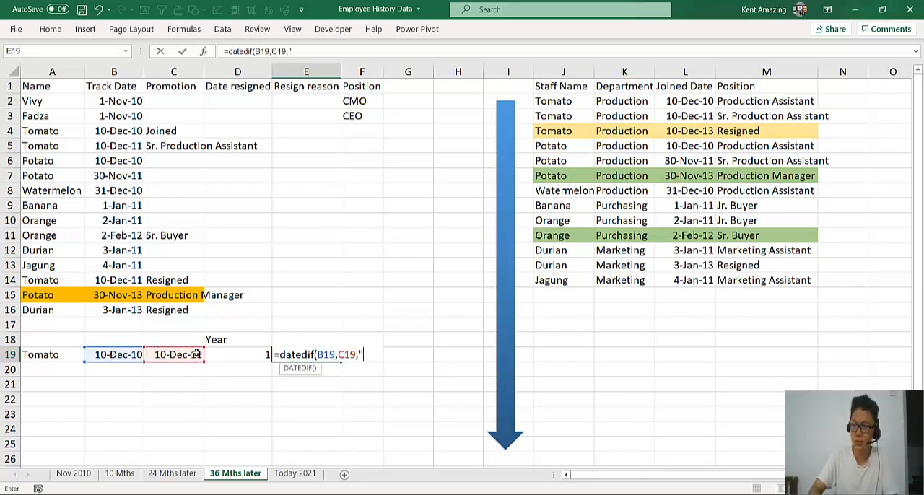
type("M\")")
key("Return")
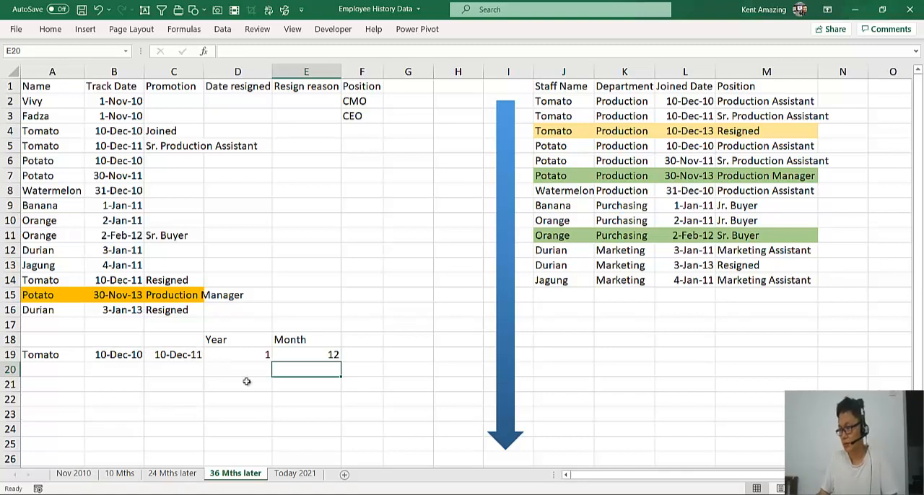
Check the months interval code in the Word document's DATEDIF years-of-service example, then return to the Excel workbook
left_click(722, 451)
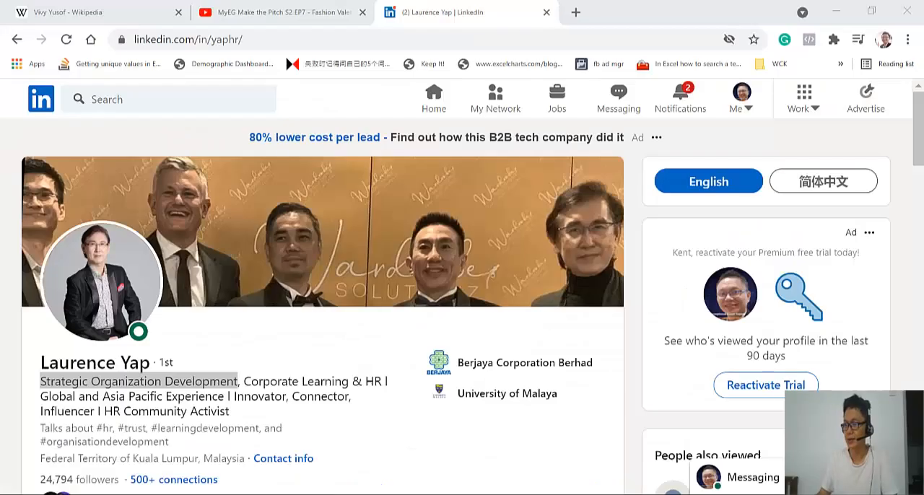
left_click(323, 429)
key("alt+Tab")
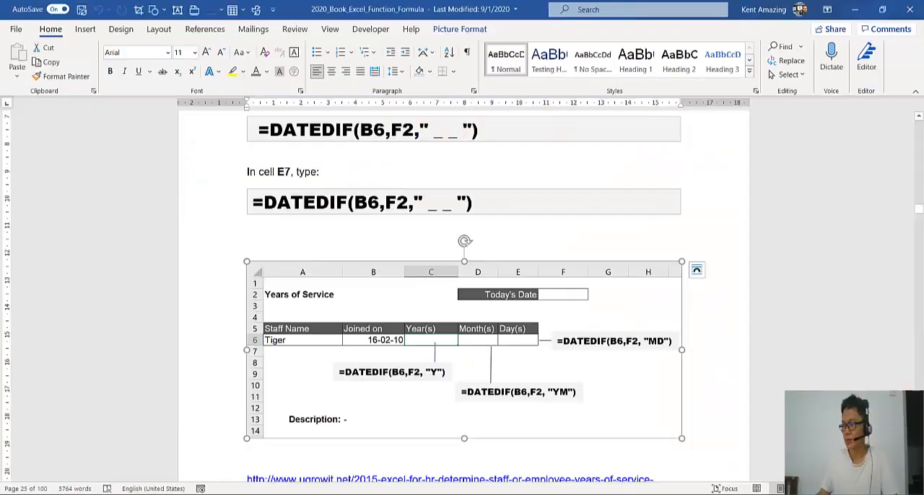
key("alt+Tab")
Change the interval code in E19's DATEDIF formula to "YM" to count only the months beyond complete years
double_click(301, 356)
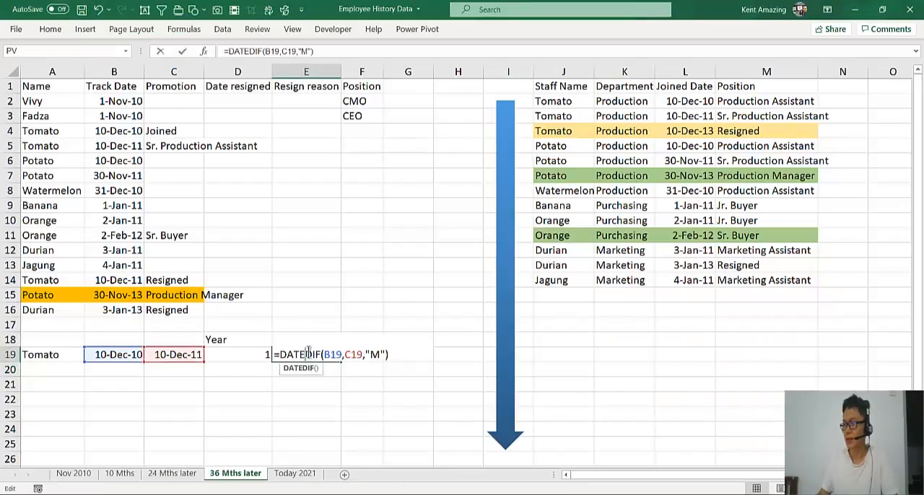
type("Y")
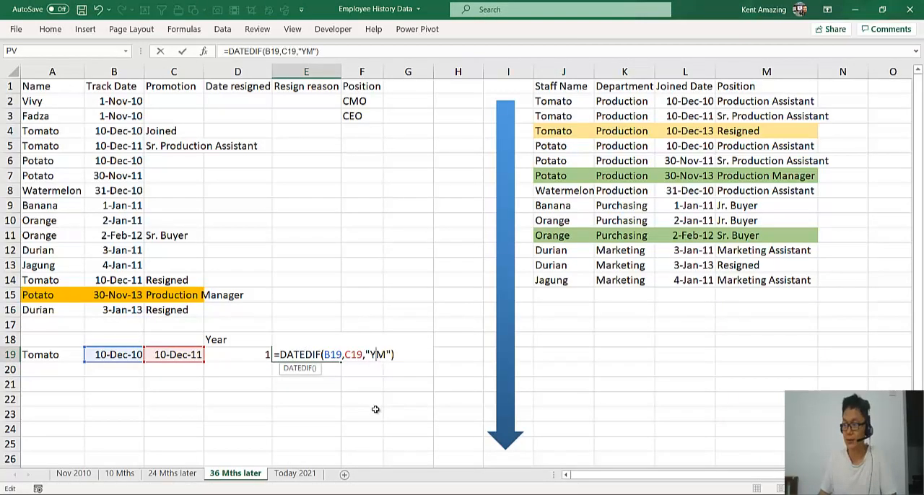
key("Return")
left_click(313, 353)
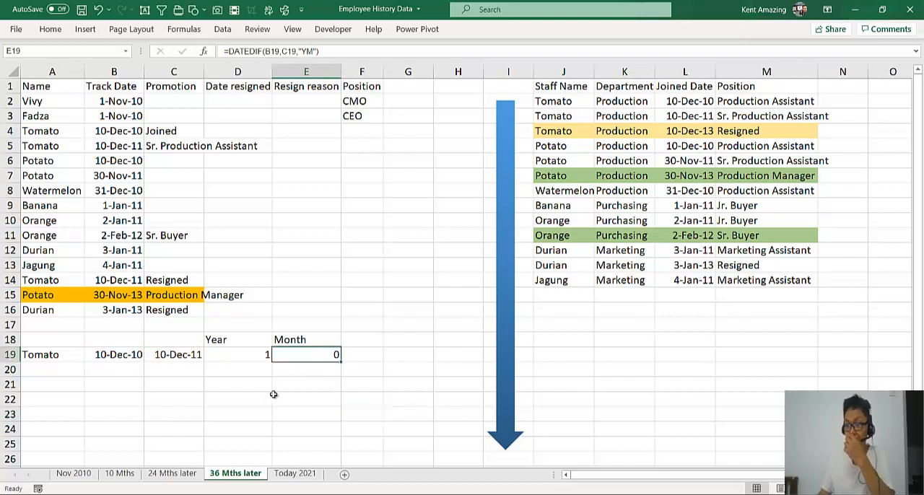
left_click(154, 358)
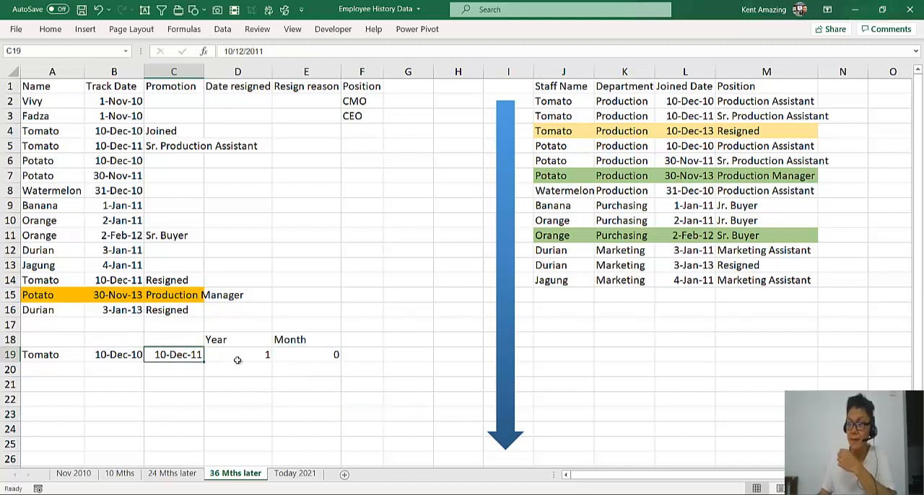
left_click(277, 354)
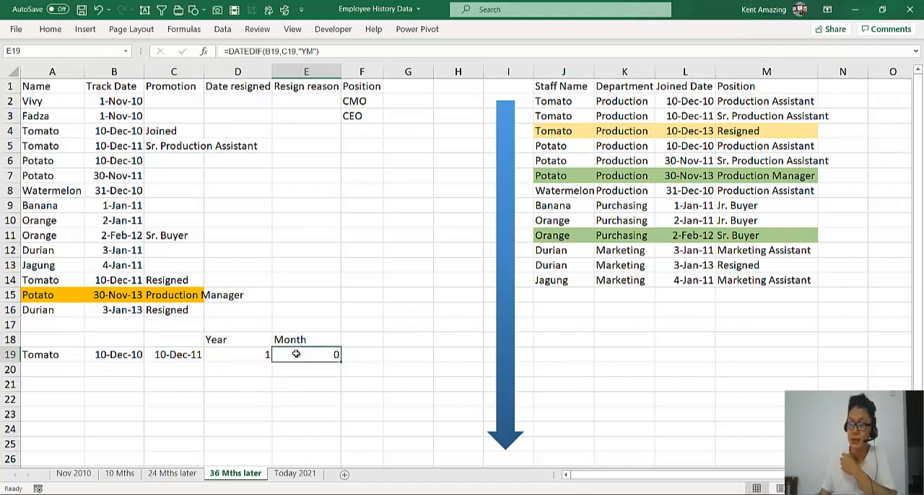
Set Tomato's end date in C19 to 10/1/2012 and check the year and month formulas in D19 and E19
left_click(185, 353)
double_click(185, 354)
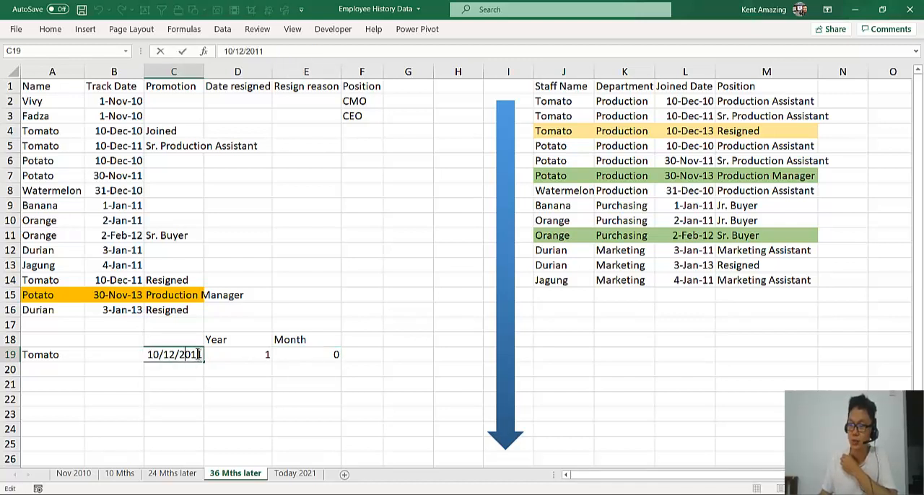
left_click_drag(176, 355, 171, 357)
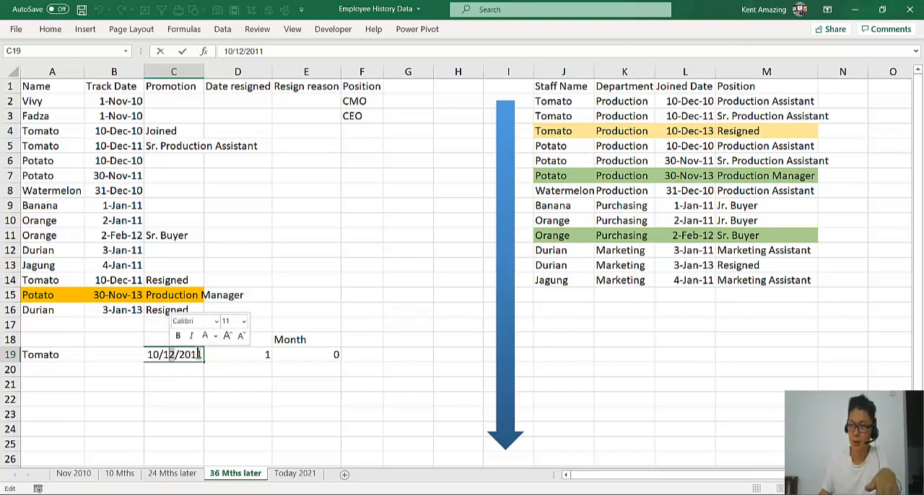
left_click_drag(203, 354, 199, 355)
type("2")
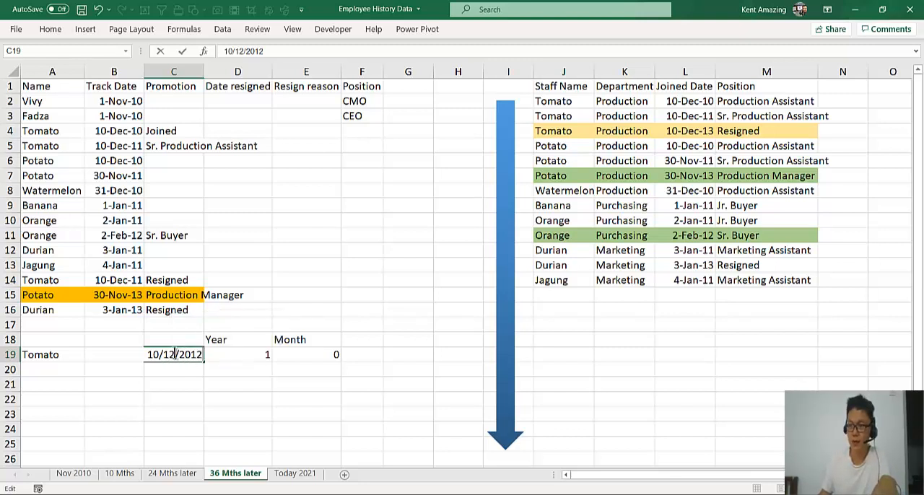
left_click_drag(158, 355, 174, 354)
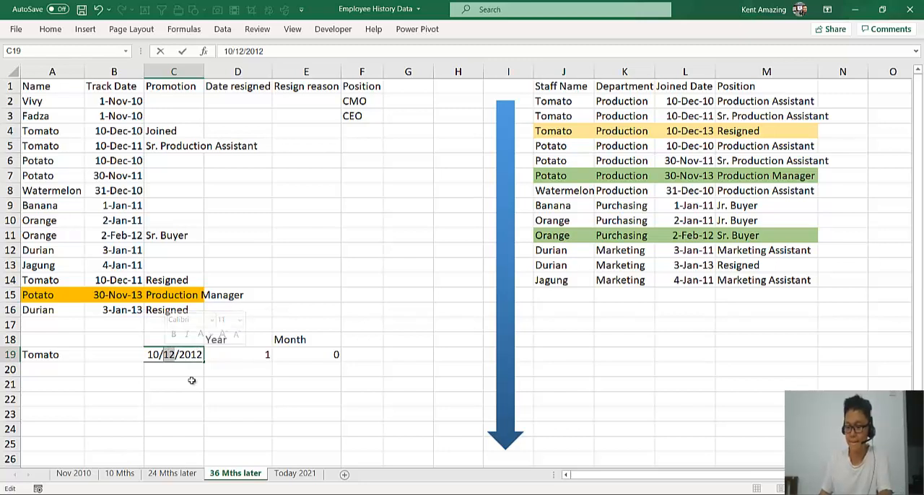
key("Delete")
key("Return")
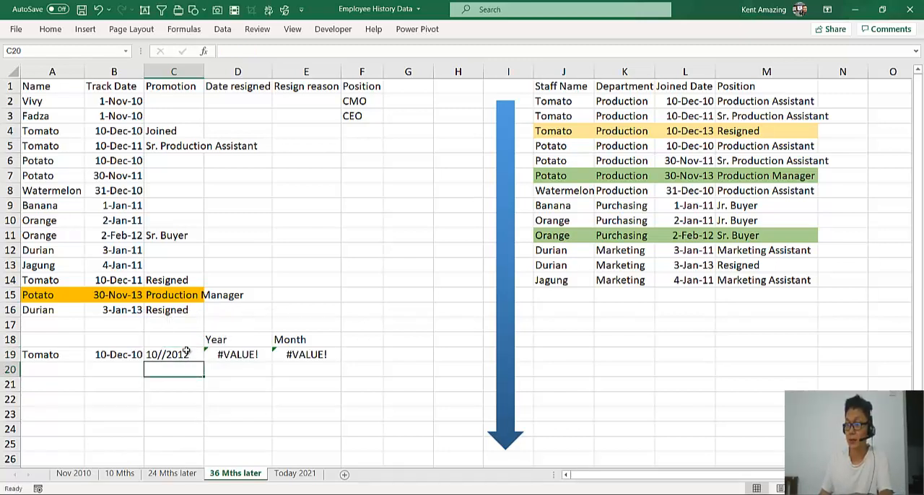
double_click(163, 354)
type("1")
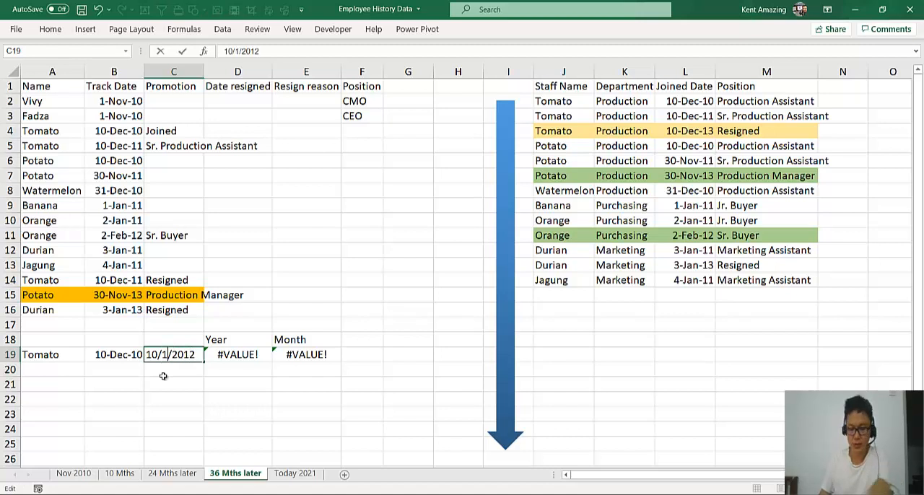
key("Return")
left_click(239, 354)
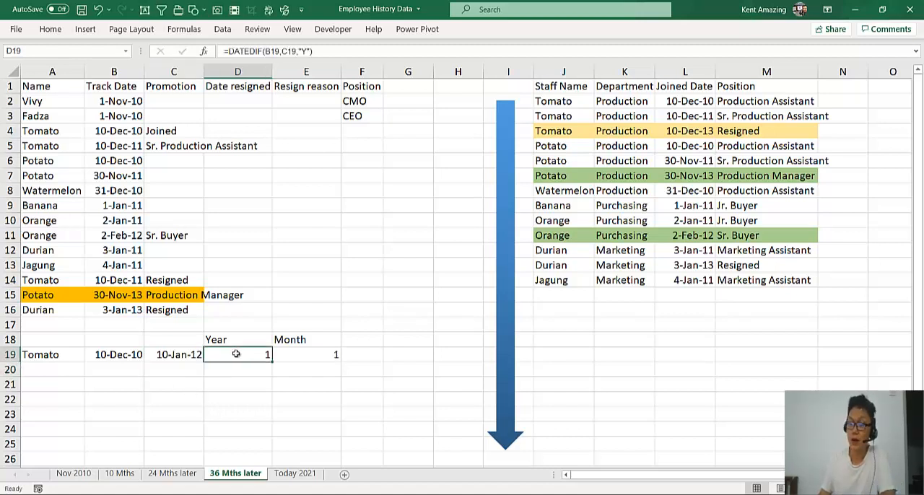
left_click(72, 354)
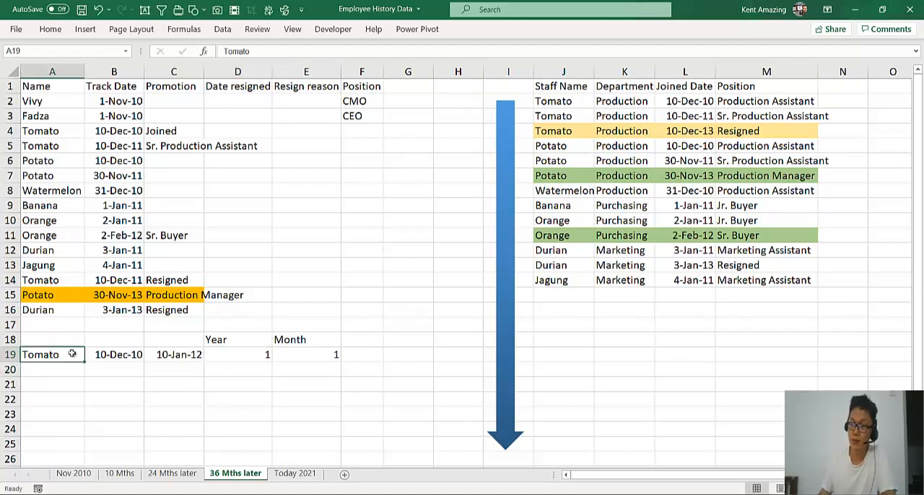
left_click(251, 352)
left_click(313, 355)
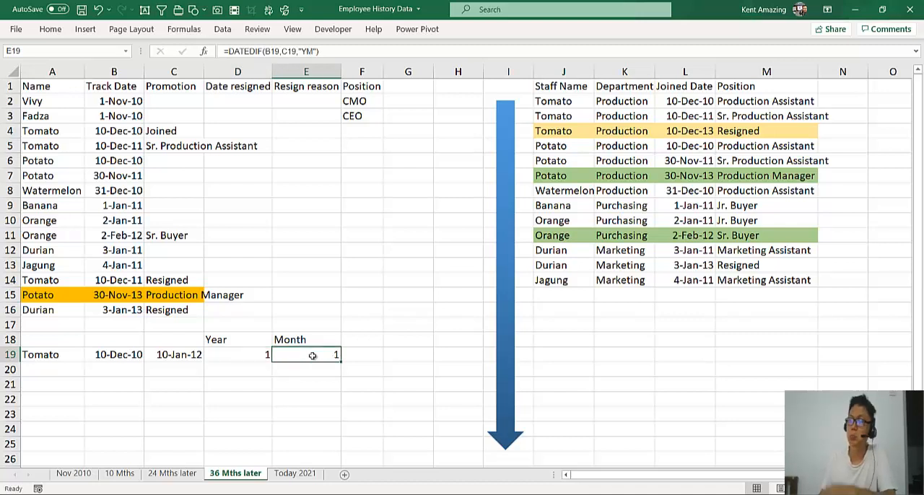
Copy the 10-Jan-12 date from C19 into Tomato's resignation entries in B14 and L4
left_click(169, 358)
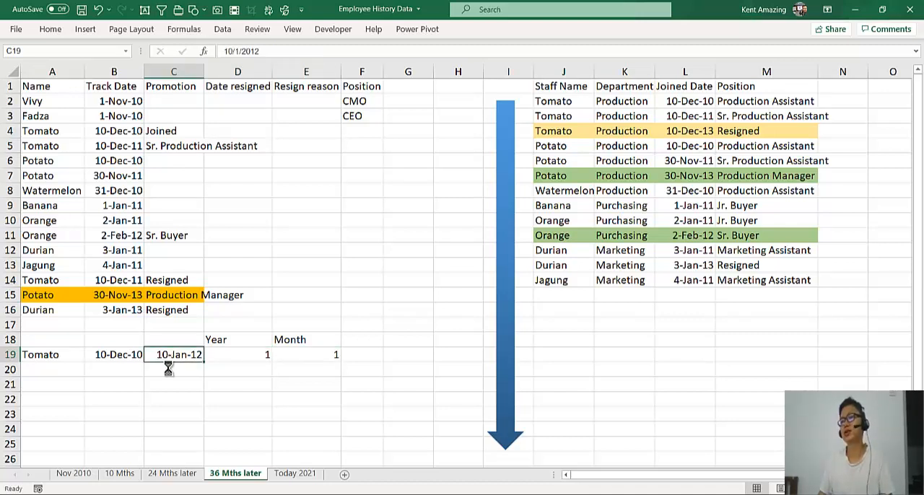
key("ctrl+c")
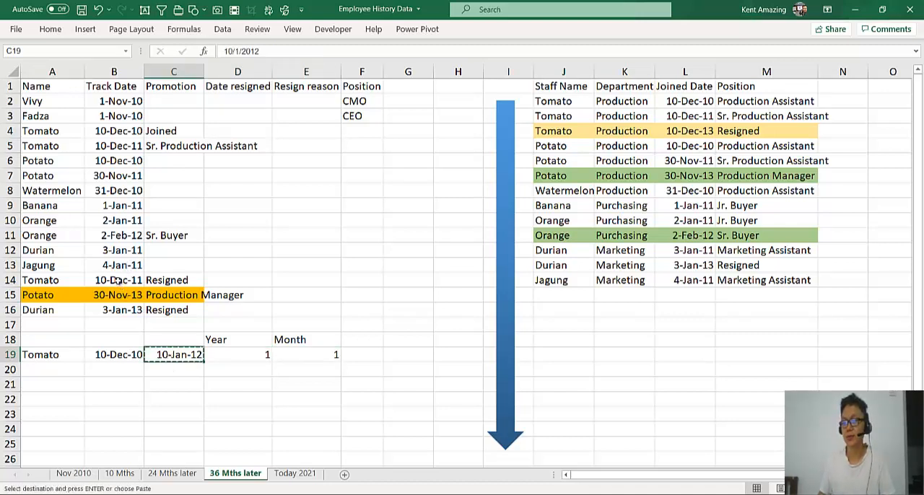
left_click(118, 282)
key("ctrl+v")
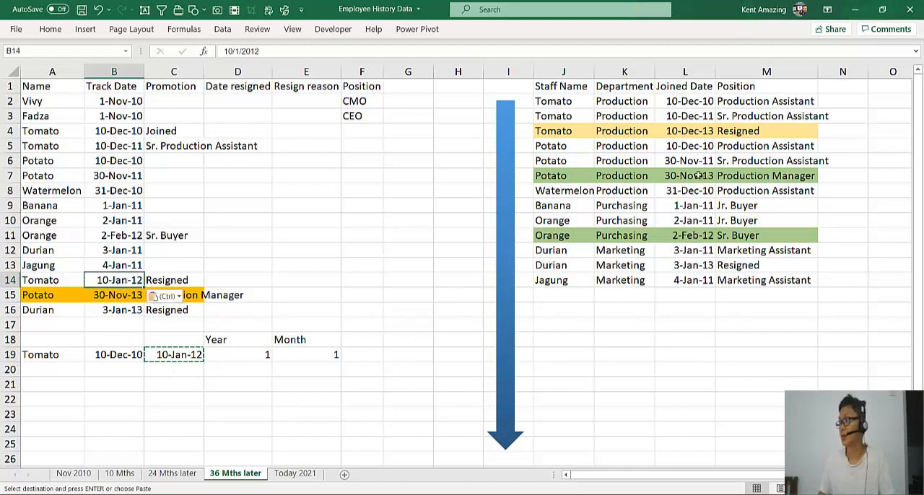
left_click(690, 133)
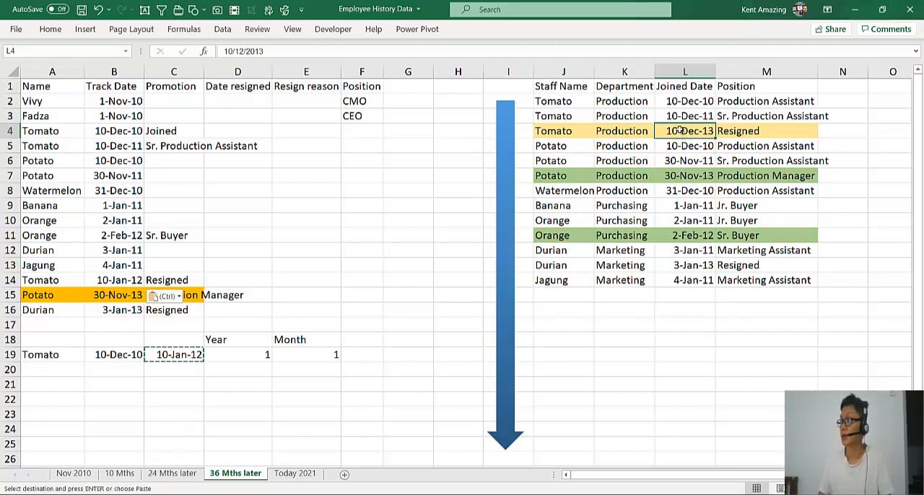
key("ctrl+v")
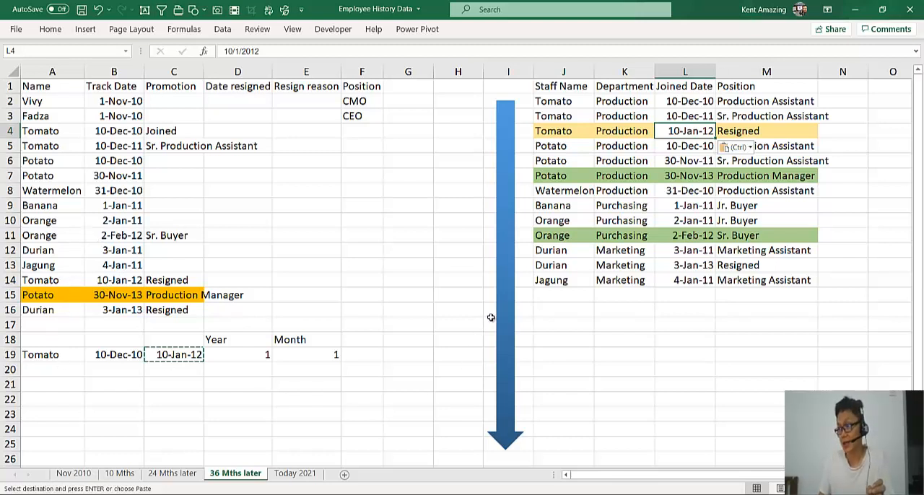
Move the blue down arrow between the two tables up so that its tip ends at about row 24
left_click_drag(499, 291, 504, 249)
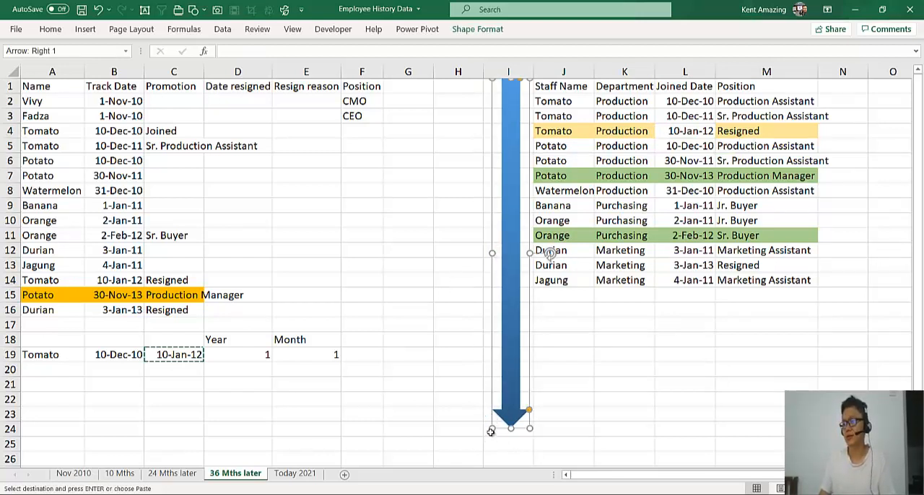
left_click_drag(492, 431, 493, 407)
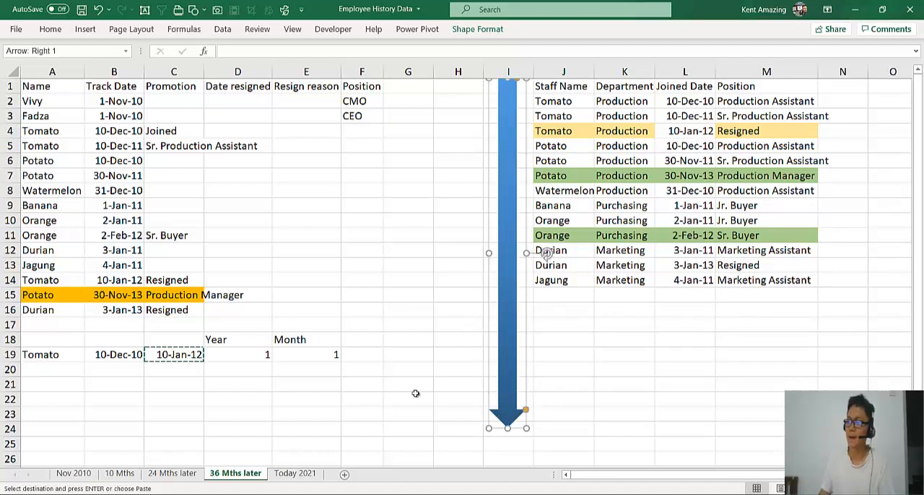
left_click(361, 399)
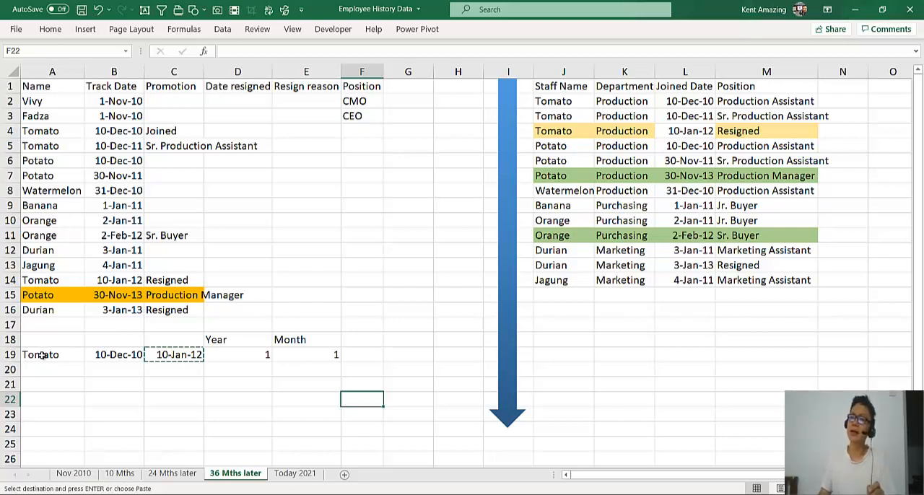
Review Tomato's service calculation across A19:E19 and open the Today 2021 sheet
left_click(279, 365)
left_click(297, 353)
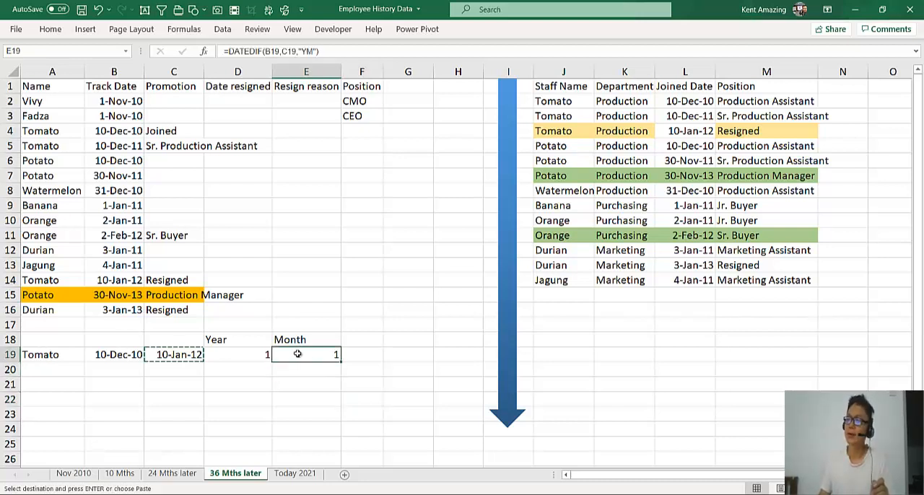
left_click_drag(325, 353, 45, 357)
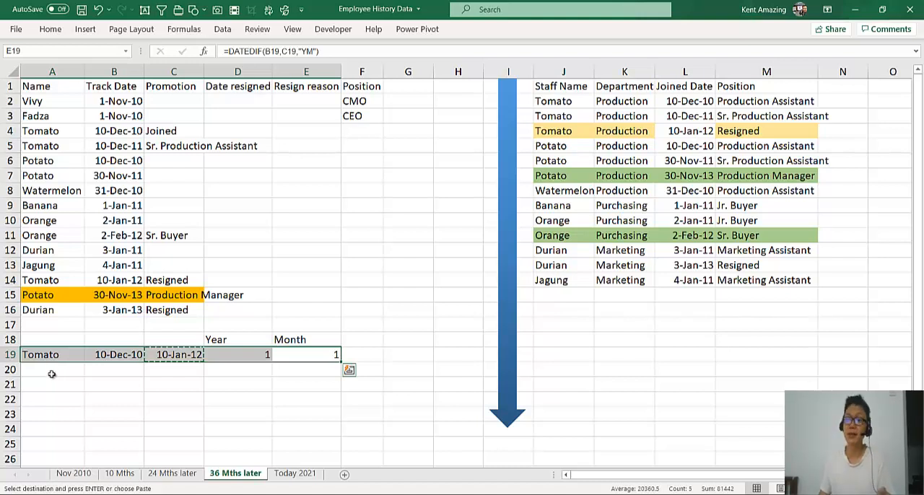
left_click(72, 377)
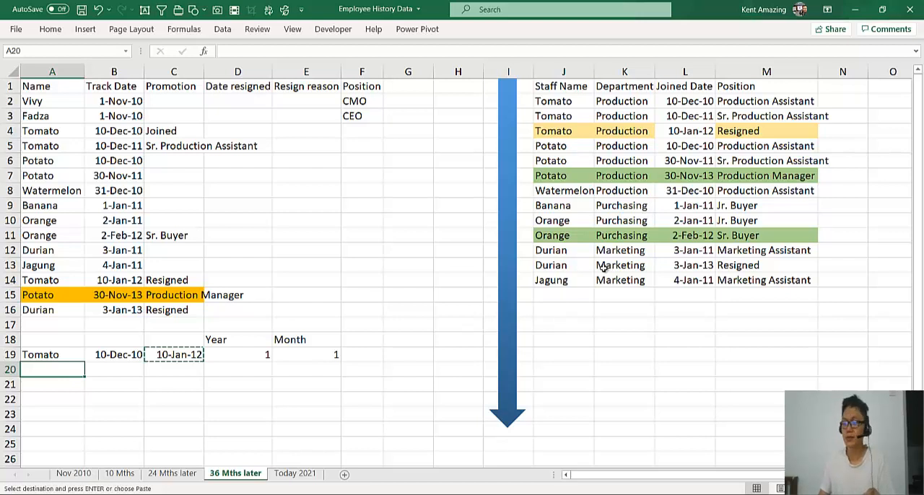
left_click(291, 474)
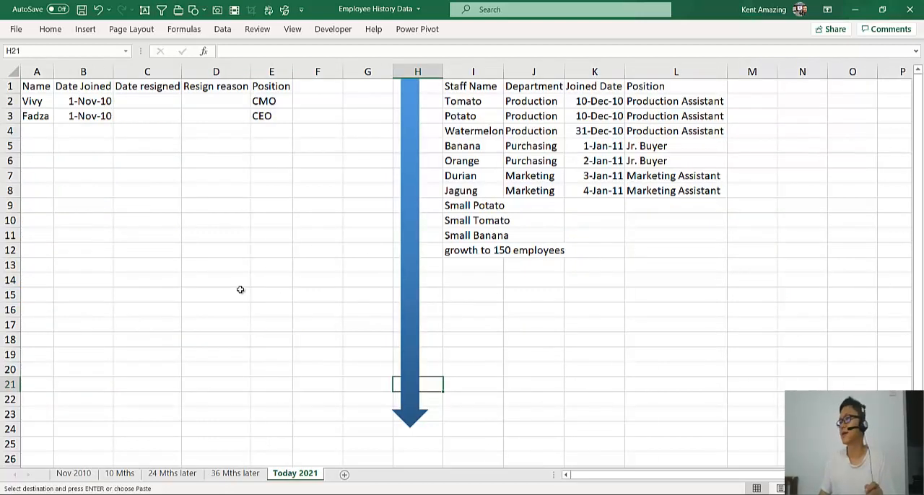
Move the "growth to 150 employees" note from I12 to I13 on the Today 2021 sheet
left_click(498, 251)
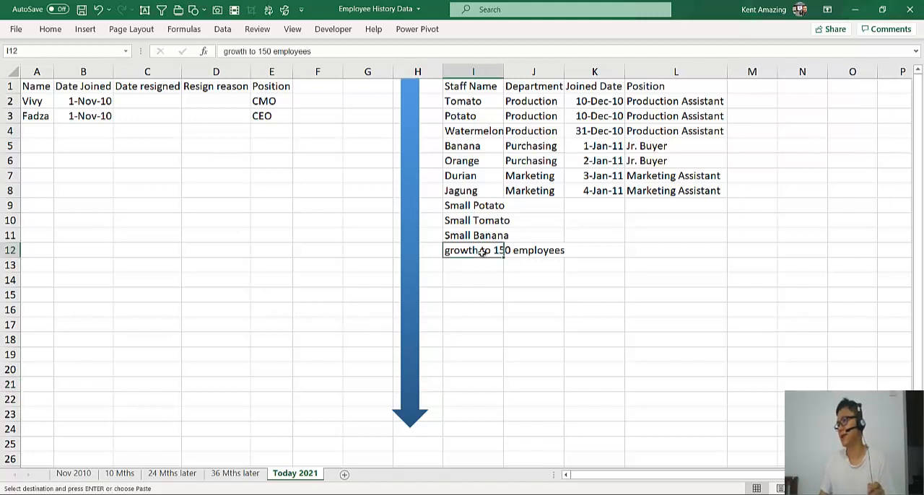
mouse_move(461, 259)
left_mouse_down()
mouse_move(468, 277)
mouse_move(471, 266)
left_mouse_up()
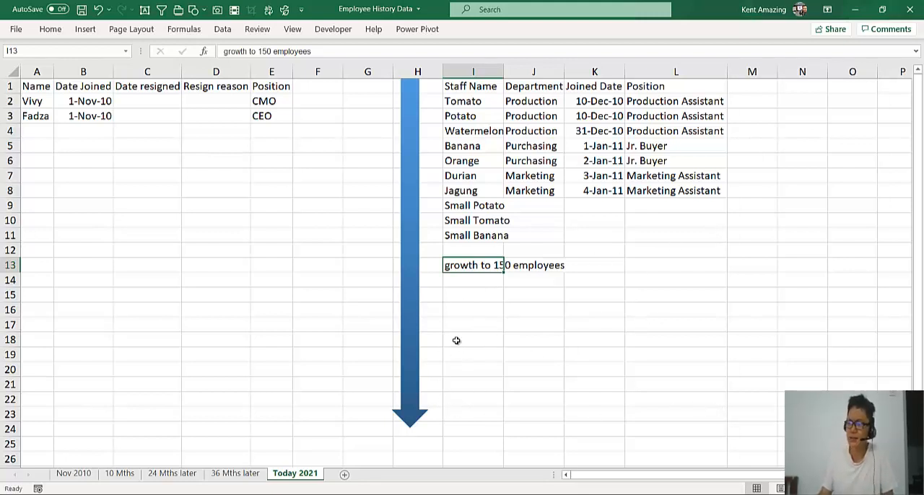
Return to the 36 Mths later sheet and review the tracked history records and Tomato's year and month calculation in A18:E19
left_click(249, 474)
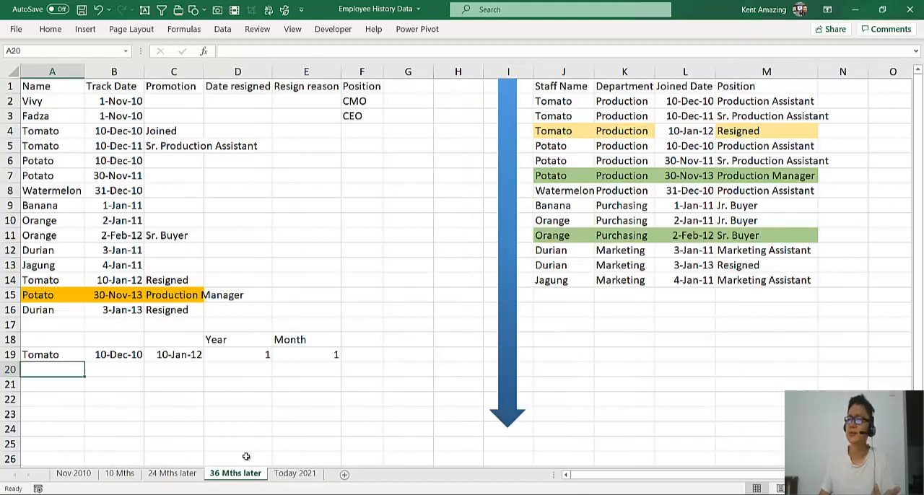
left_click(234, 355)
left_click_drag(36, 101, 114, 332)
left_click(120, 366)
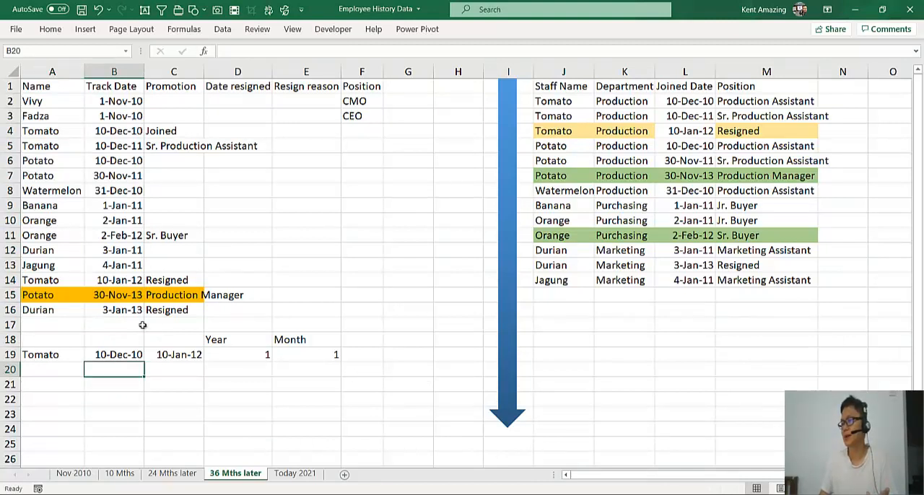
left_click_drag(65, 341, 324, 349)
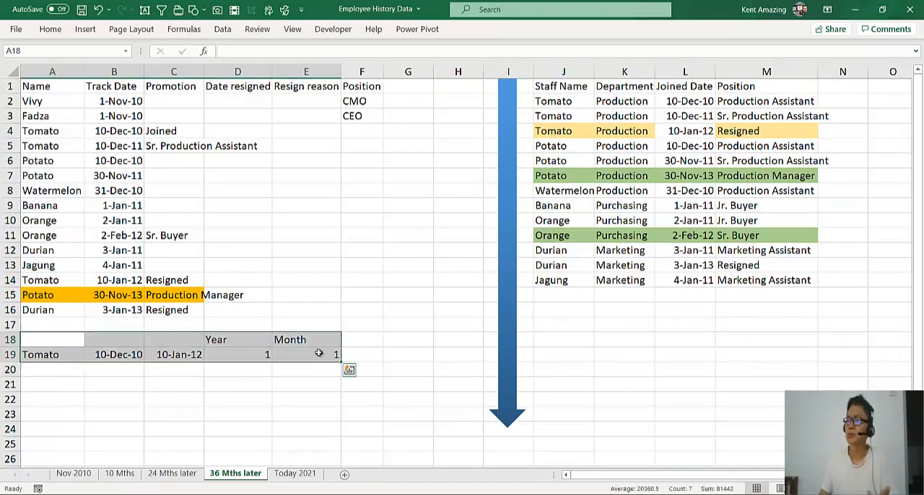
left_click(289, 384)
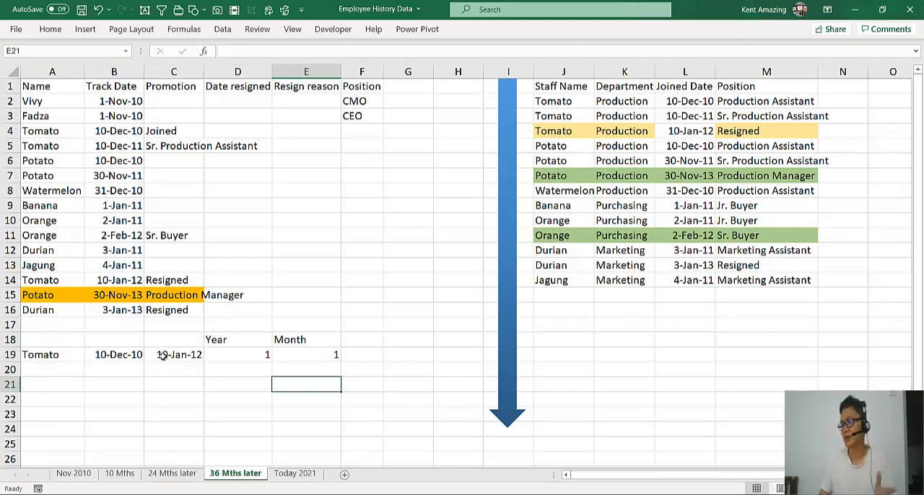
Switch to the "Excel for Entreprenuer ^M BOS" presentation in PowerPoint to view the Talent Management slide
left_click(456, 490)
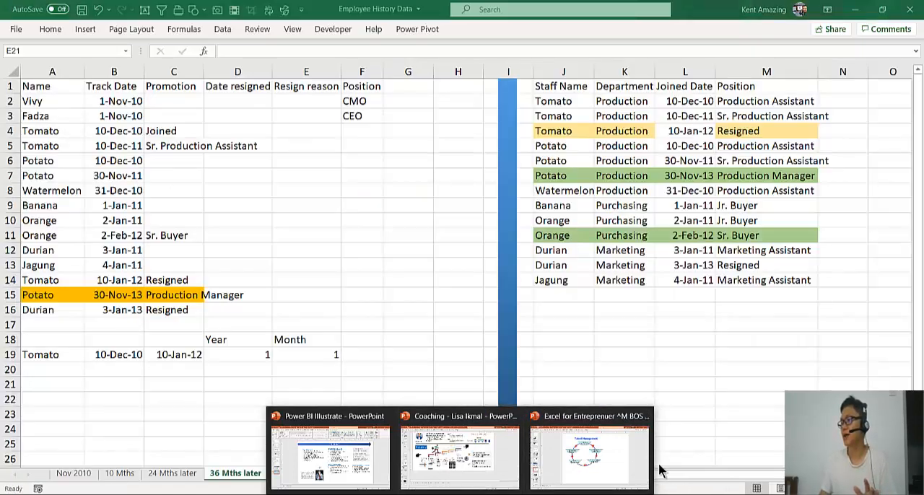
left_click(635, 466)
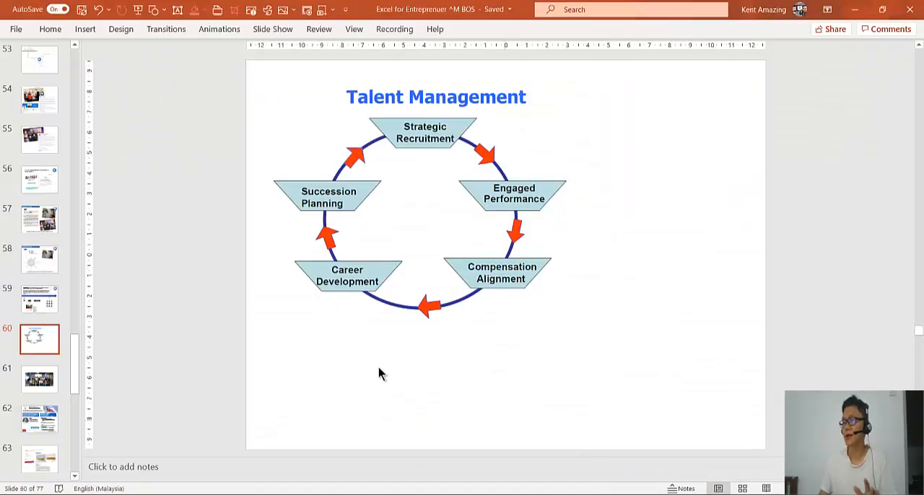
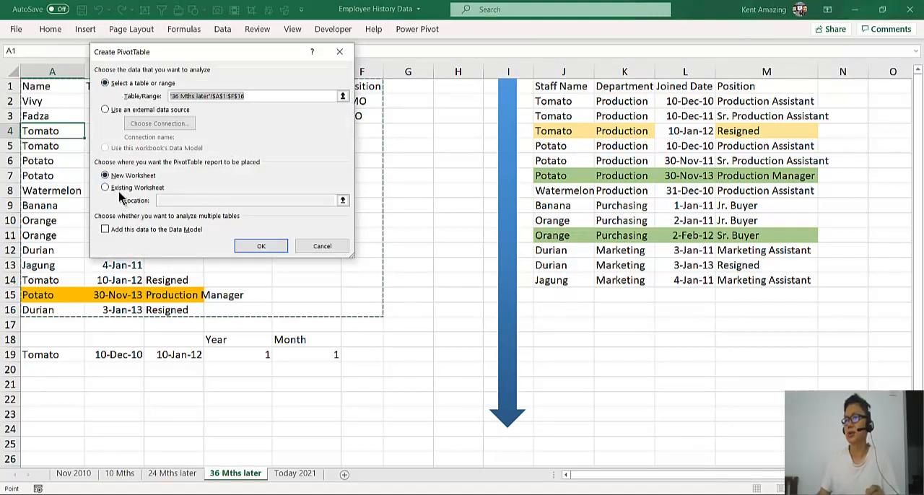
Create a PivotTable from '36 Mths later'!A1:F16 on the existing worksheet at cell J18
left_click(114, 188)
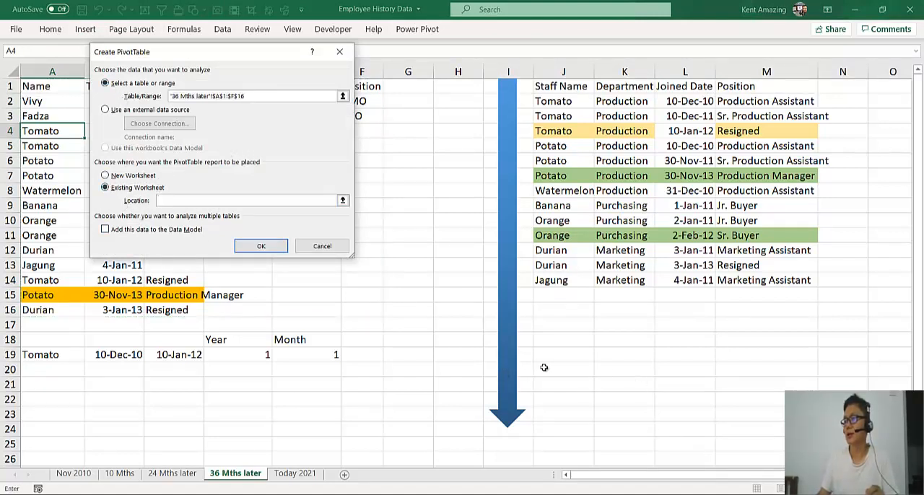
left_click(538, 341)
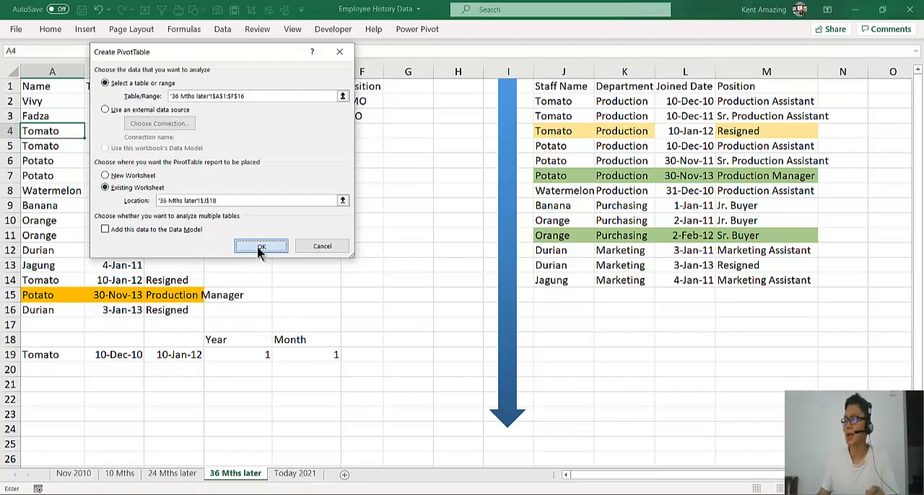
left_click(261, 246)
Add Name to the PivotTable's rows and Track Date to its values
left_click_drag(571, 476, 682, 476)
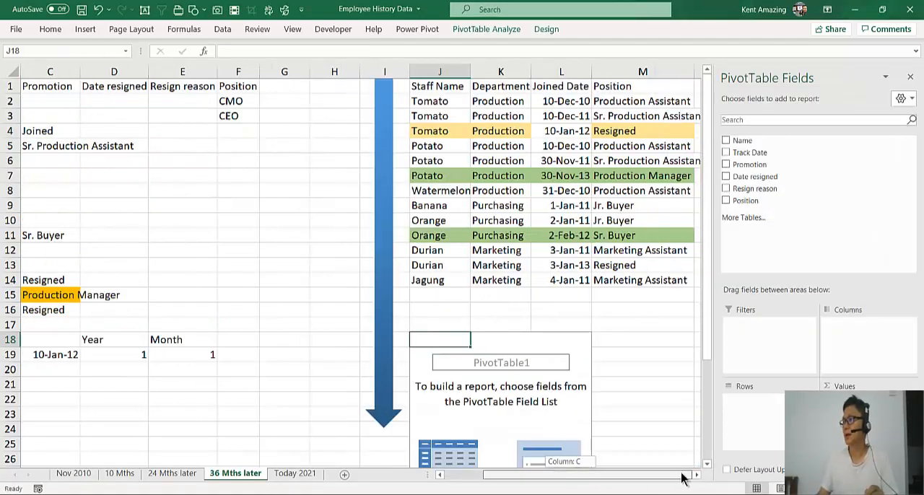
left_click(726, 143)
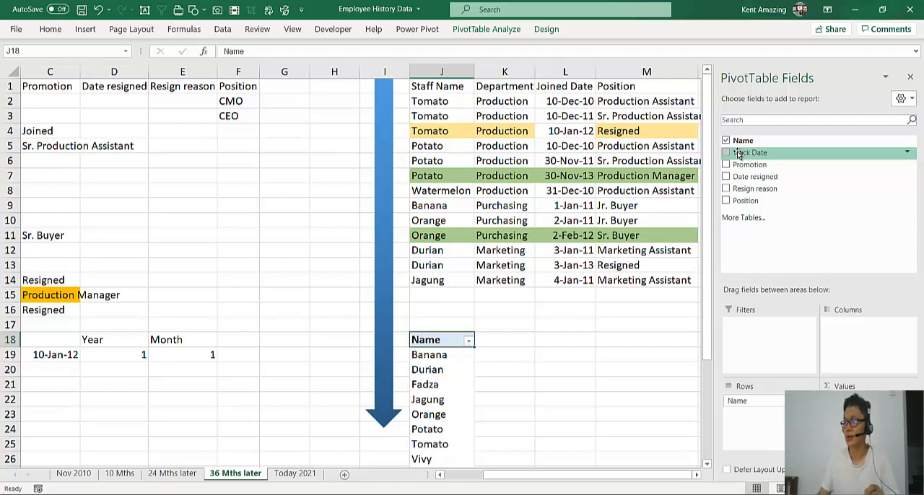
left_click_drag(737, 154, 845, 415)
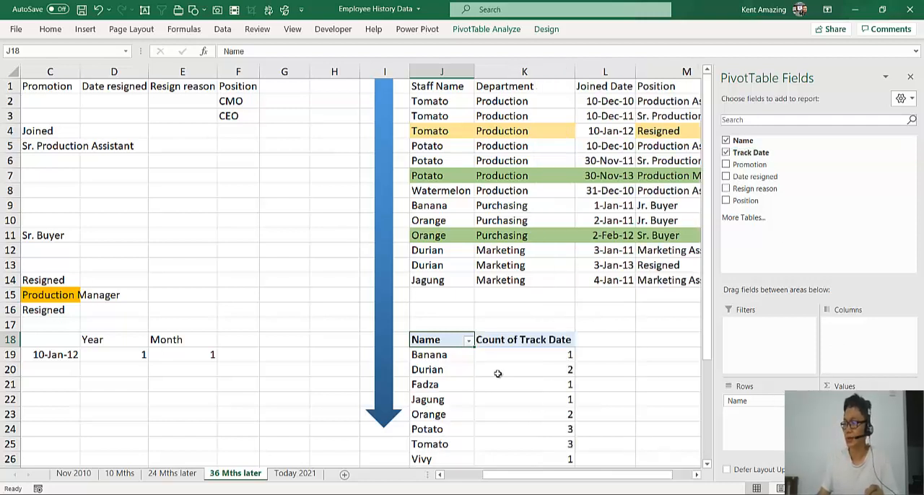
Summarize the PivotTable's Track Date values by Sum
left_click(497, 369)
scroll(497, 371, "down", 2)
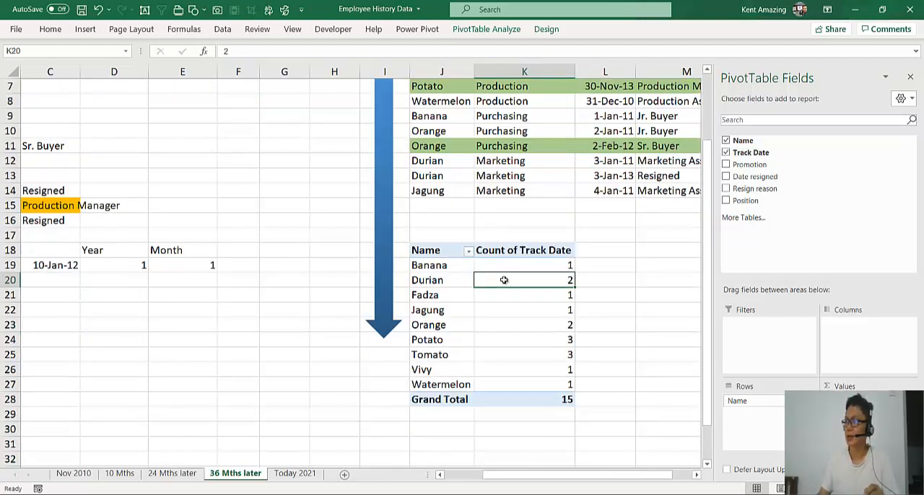
mouse_move(504, 282)
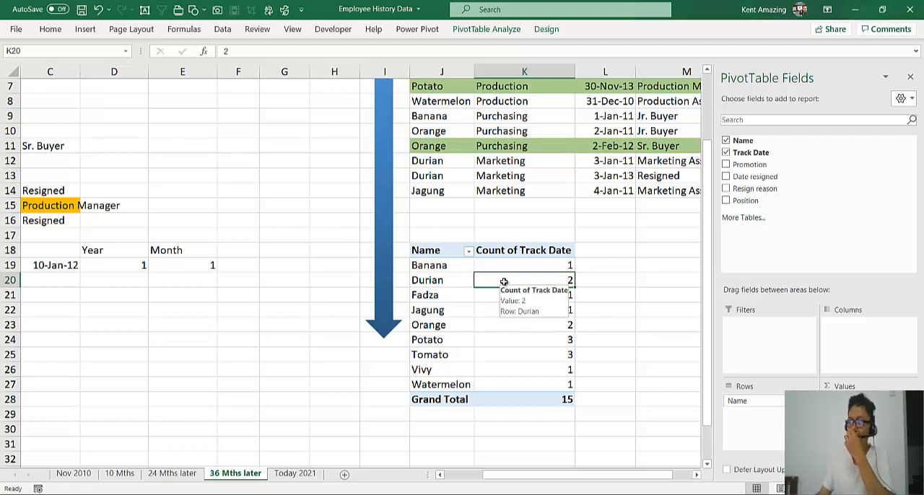
right_click(504, 282)
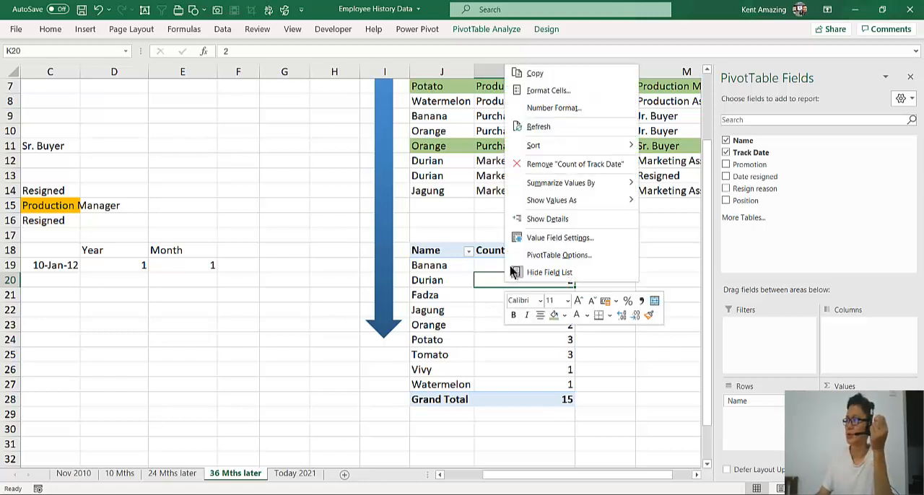
mouse_move(530, 186)
left_click(664, 185)
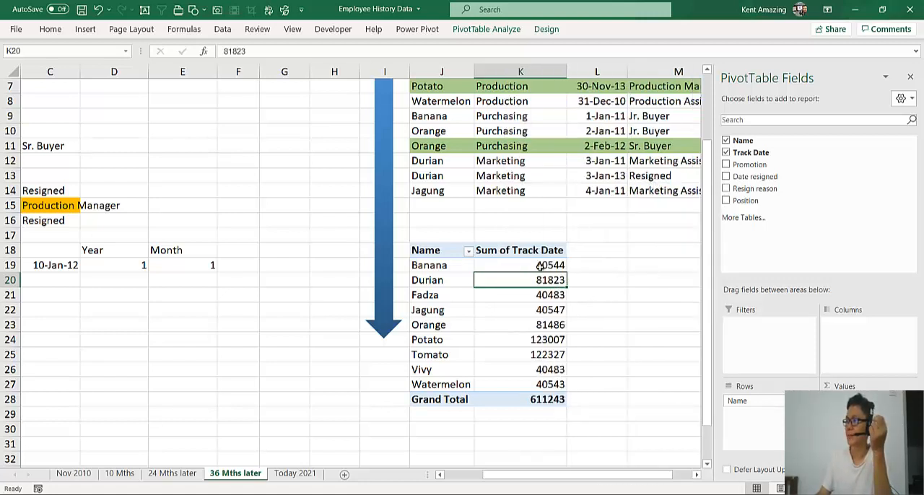
Apply the Date number format to the PivotTable's Track Date value field
left_click_drag(519, 267, 515, 384)
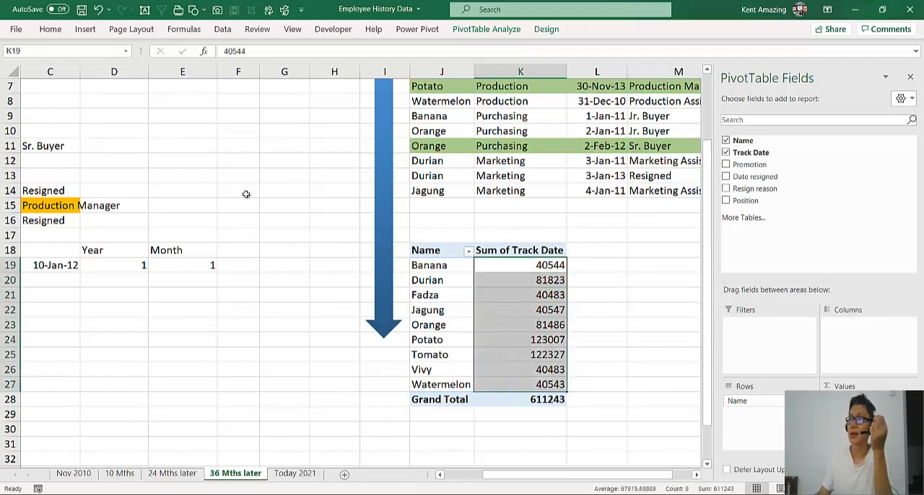
left_click(50, 30)
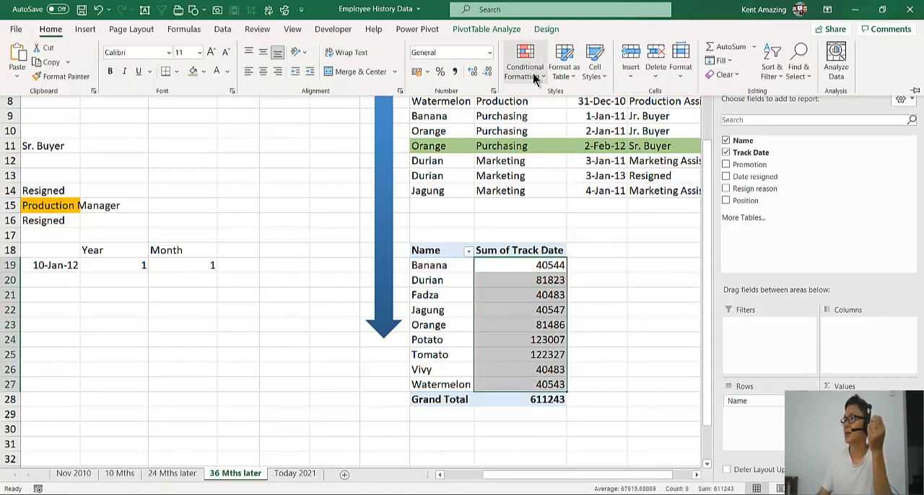
right_click(535, 291)
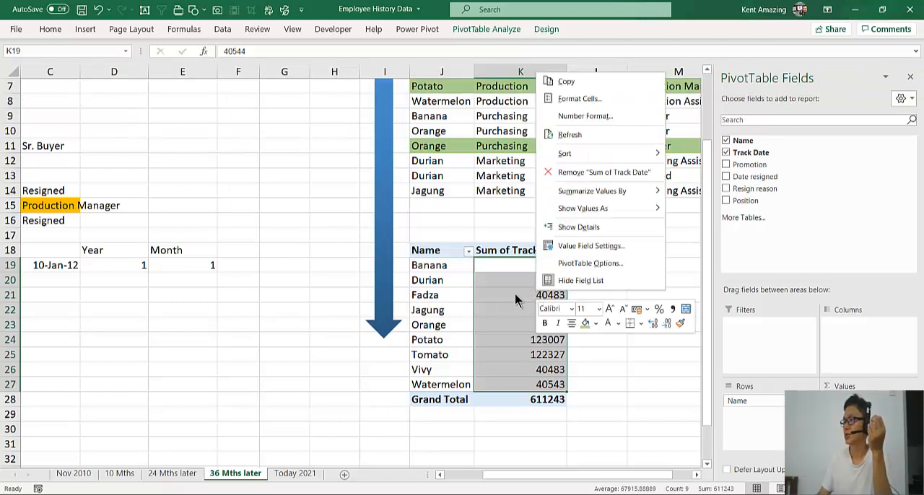
left_click(513, 295)
right_click(514, 294)
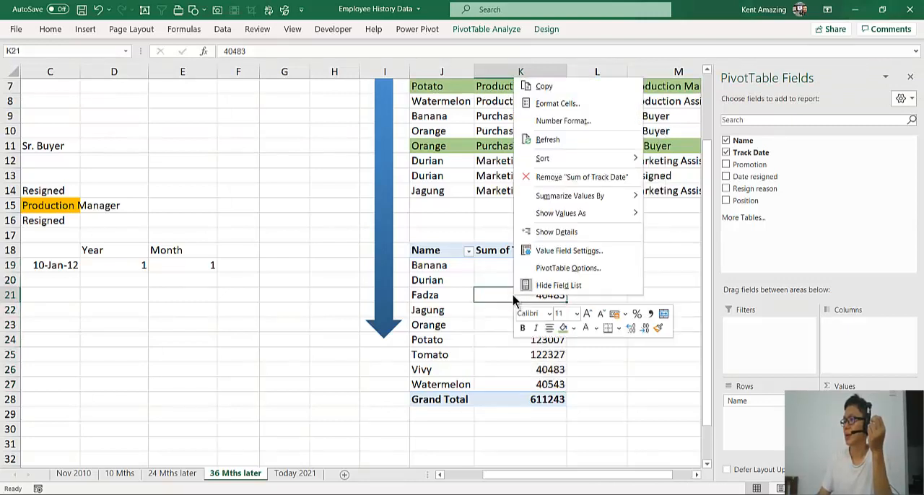
left_click(555, 121)
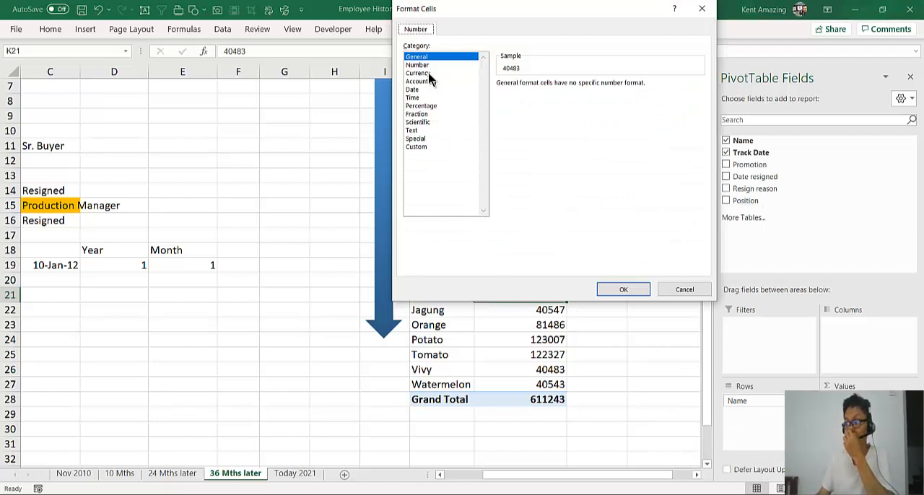
left_click(432, 89)
left_click(627, 289)
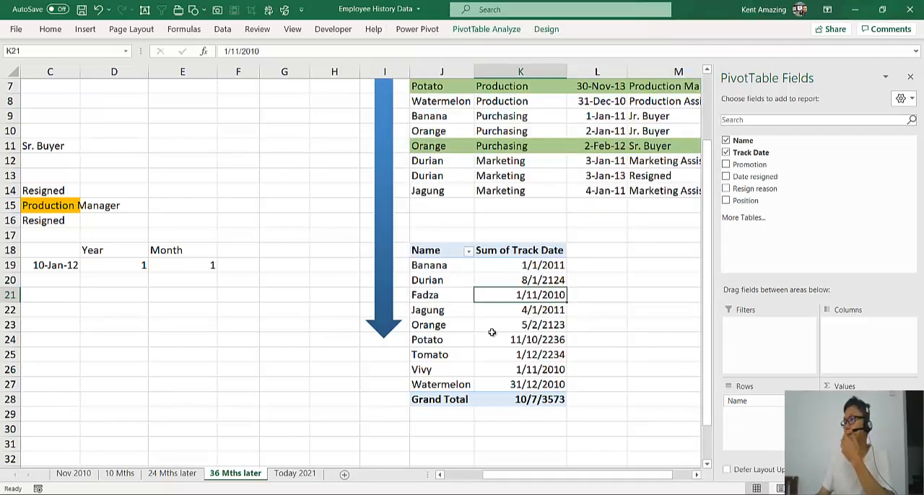
Summarize the PivotTable's Track Date values by Max
scroll(479, 340, "down", 1)
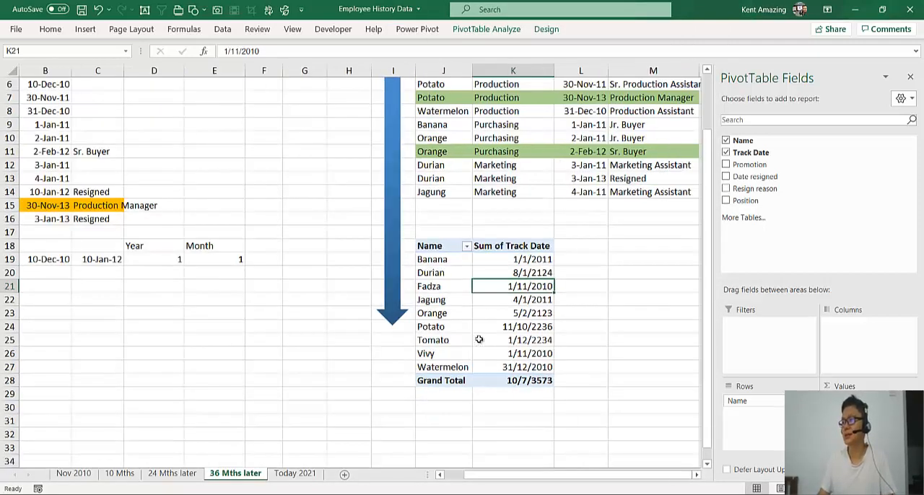
scroll(477, 354, "up", 2)
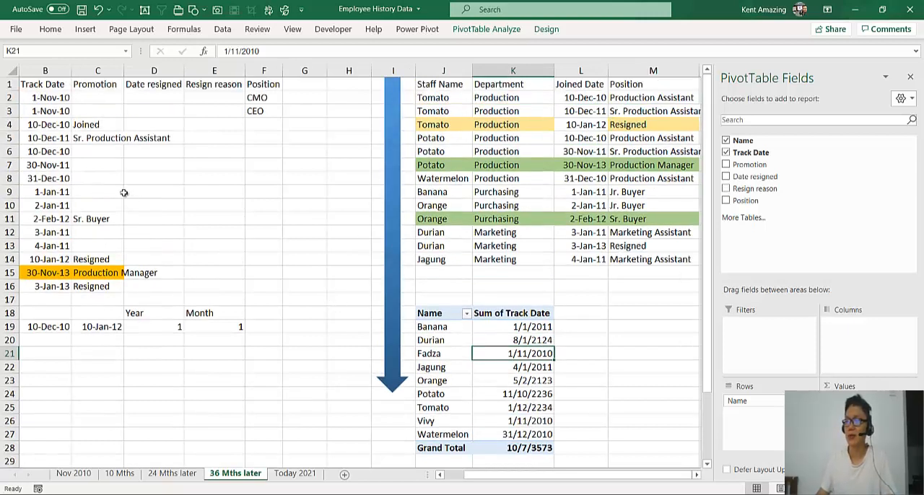
right_click(514, 339)
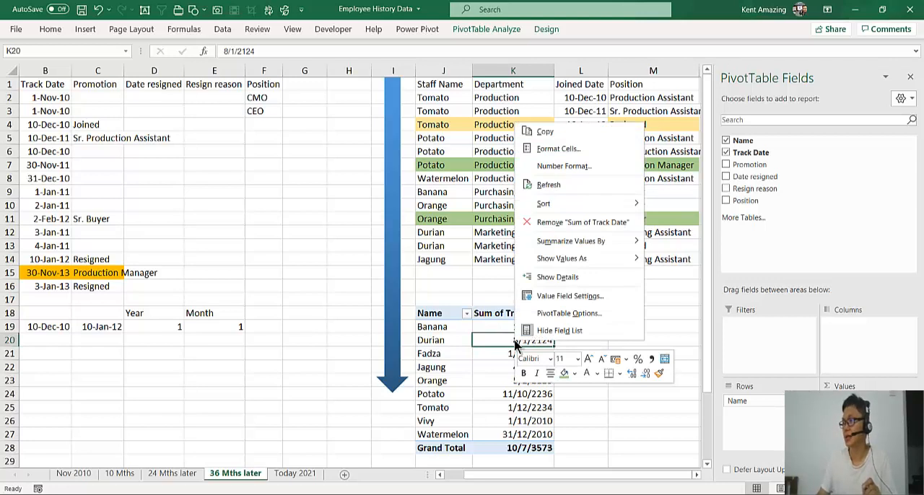
mouse_move(567, 244)
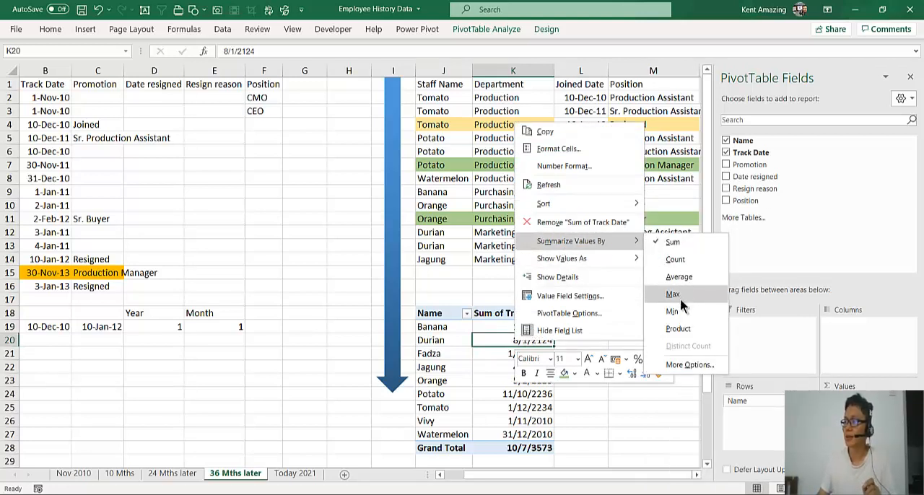
key("Escape")
key("Escape")
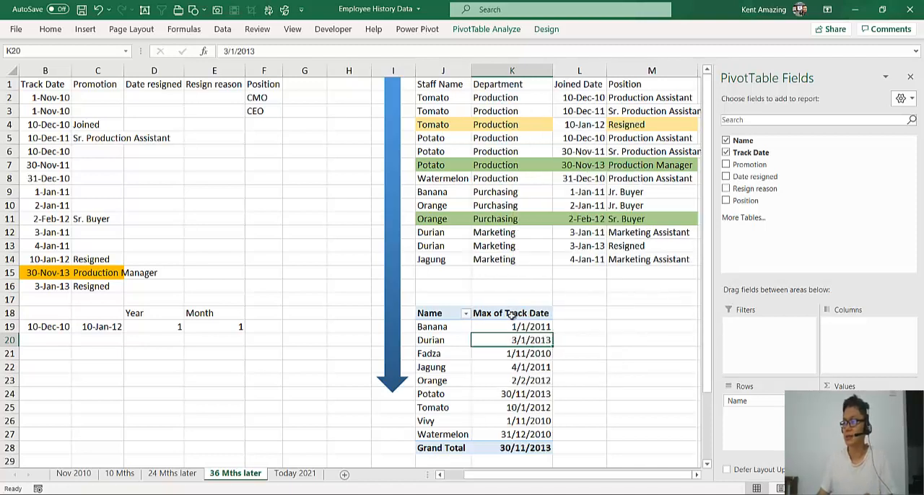
Review the maximum track dates for Potato and Tomato in the PivotTable against Tomato's service calculation in row 19
left_click(513, 315)
mouse_move(496, 353)
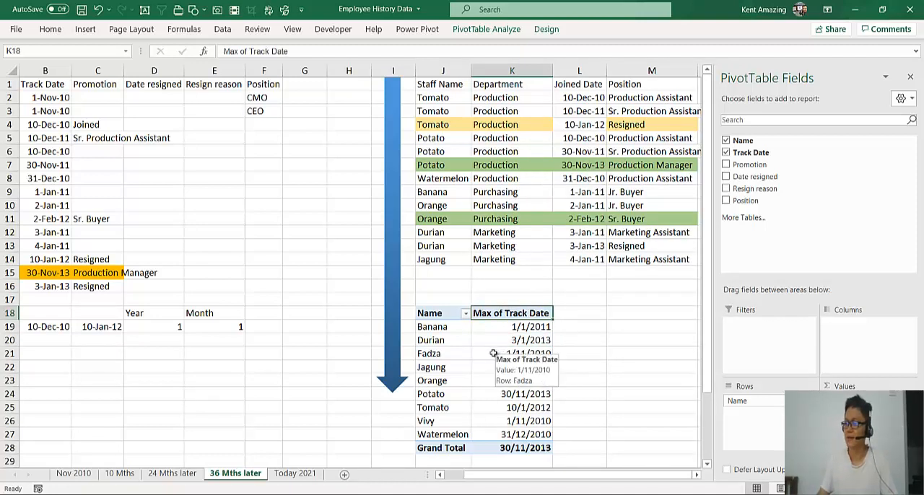
left_click(491, 395)
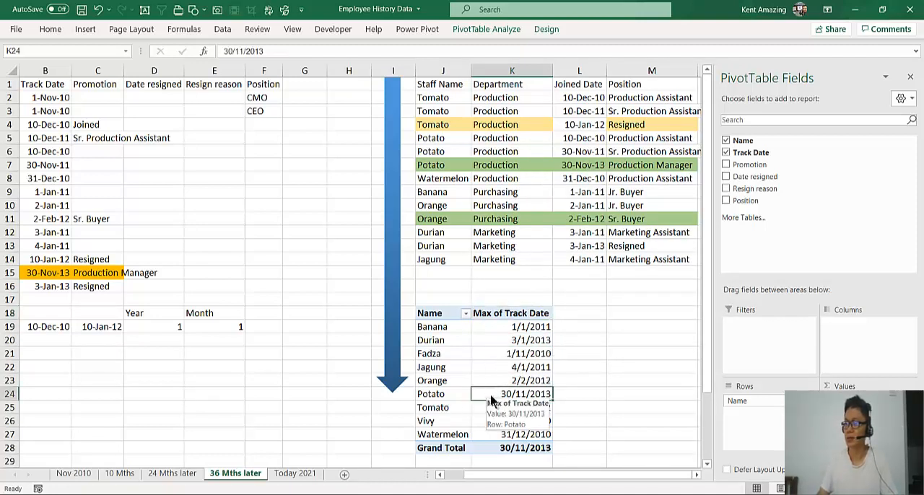
left_click_drag(531, 484, 472, 487)
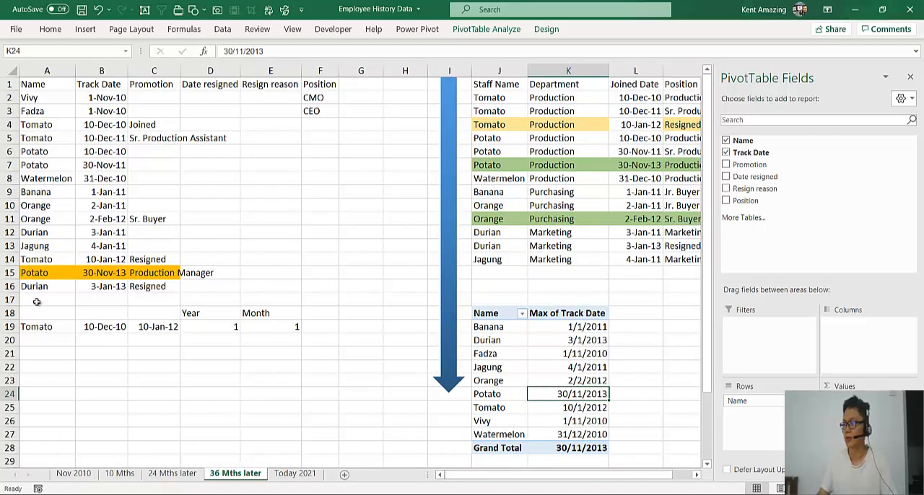
left_click(555, 409)
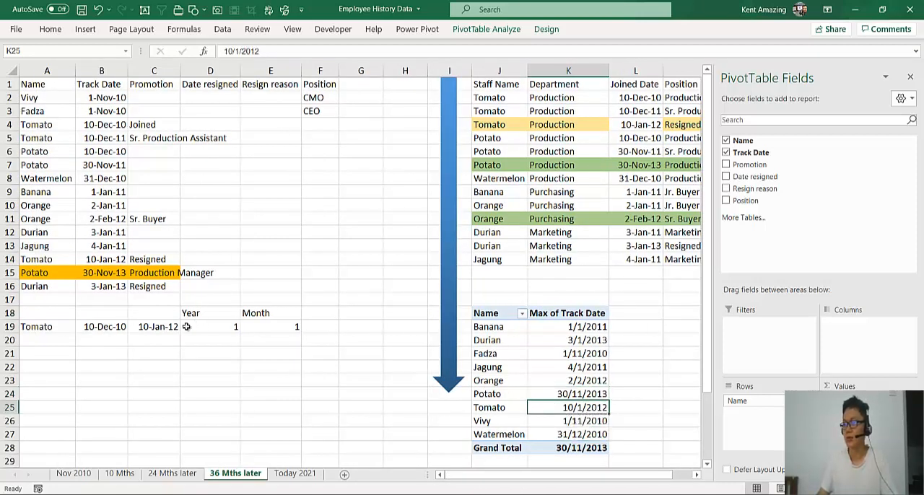
left_click(154, 327)
left_click(153, 313)
left_click(568, 394)
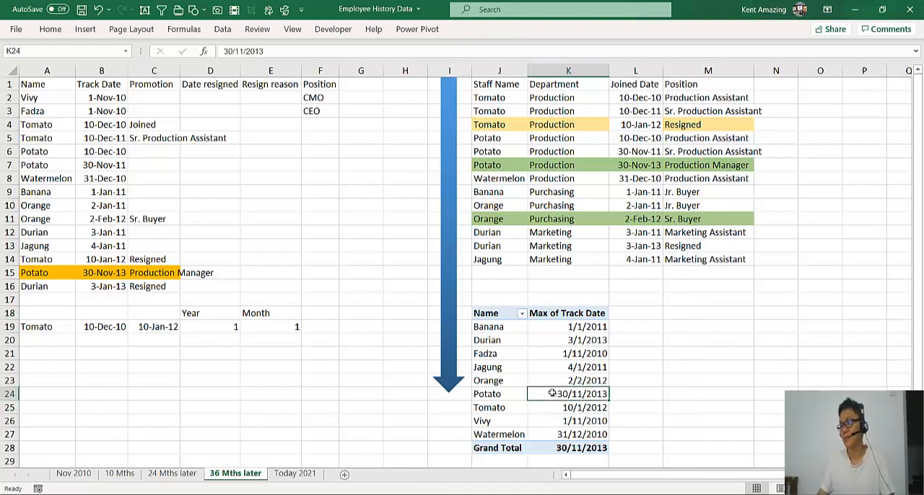
Enter the heading "Resigned" in C18 above Tomato's end date
left_click(157, 312)
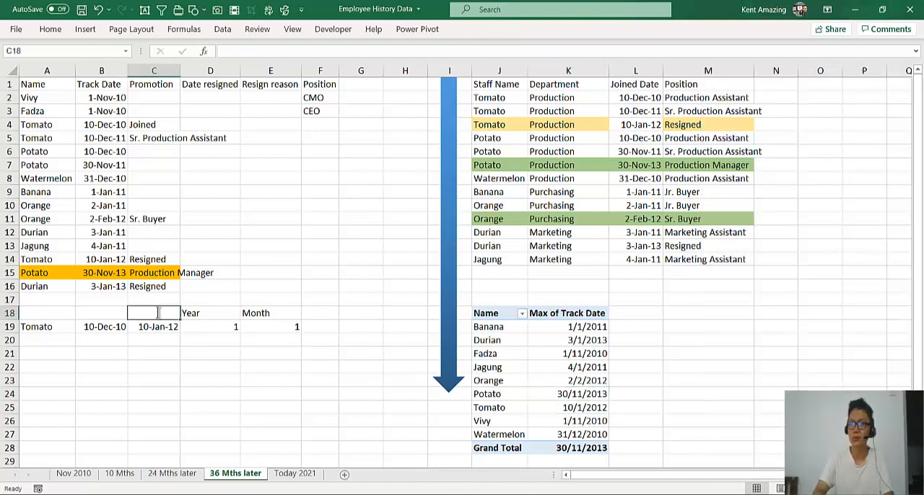
type("Resigned")
key("Return")
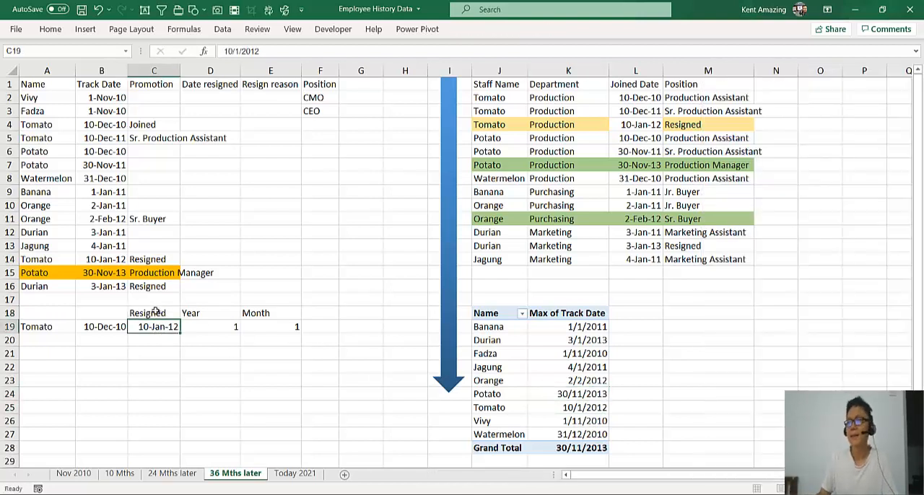
Compare the PivotTable's names and dates with the source records for Banana, Durian and Potato
left_click(552, 328)
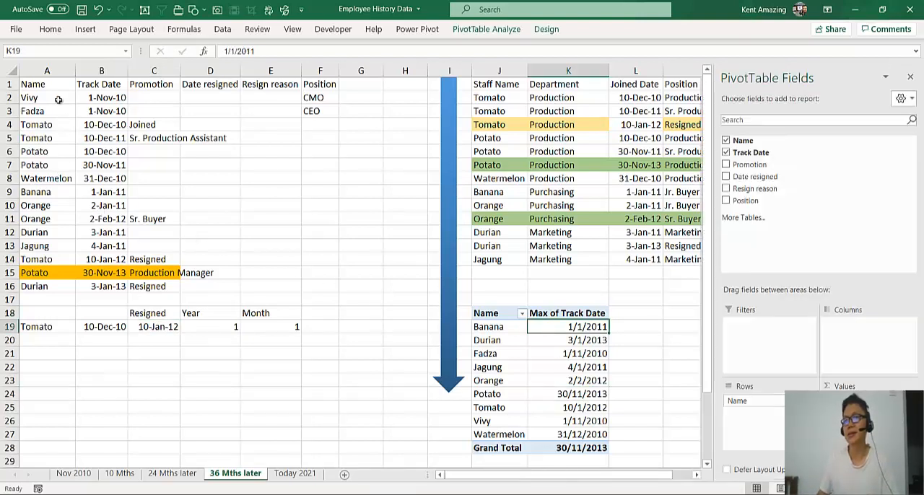
left_click(96, 192)
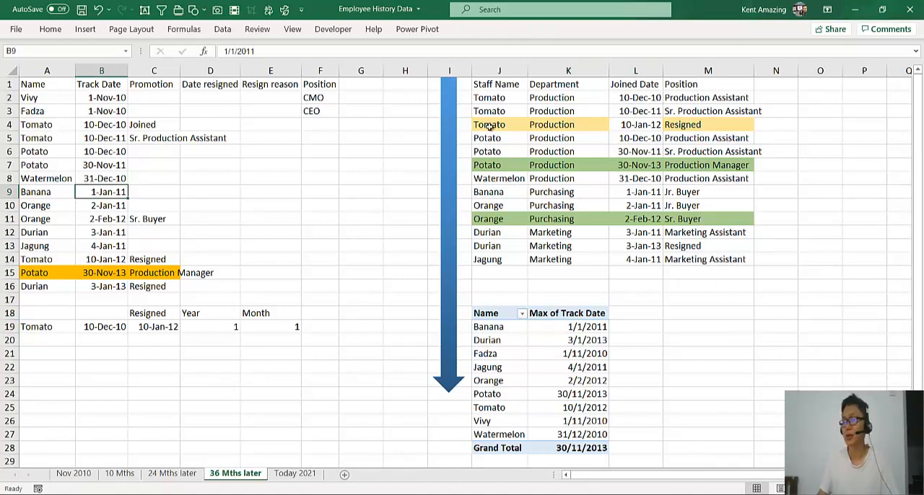
left_click(48, 288)
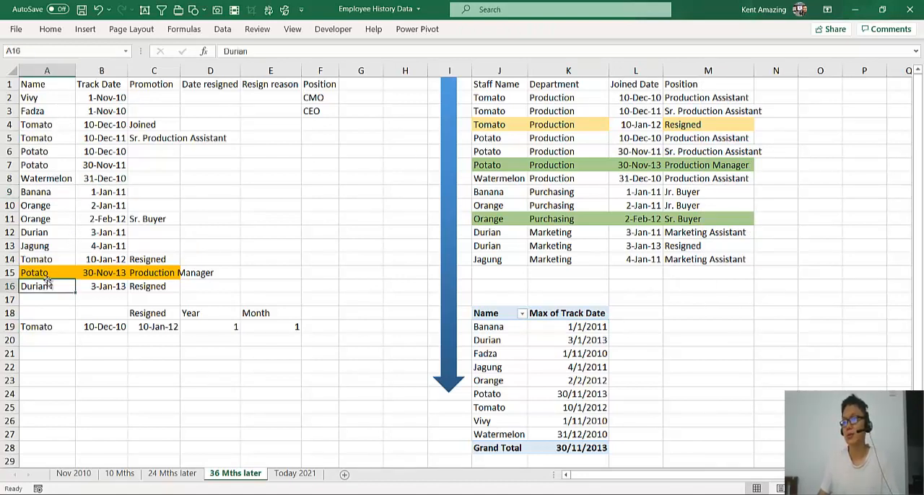
left_click(51, 273)
left_click(475, 383)
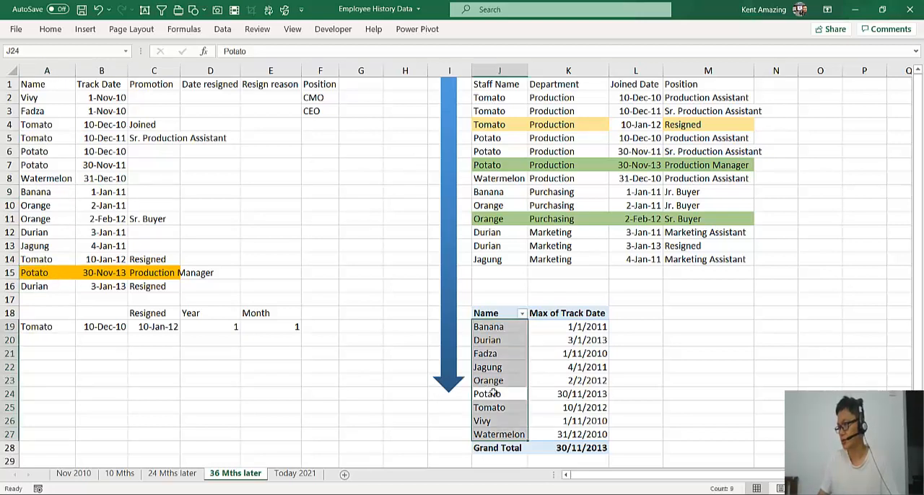
left_click(583, 396)
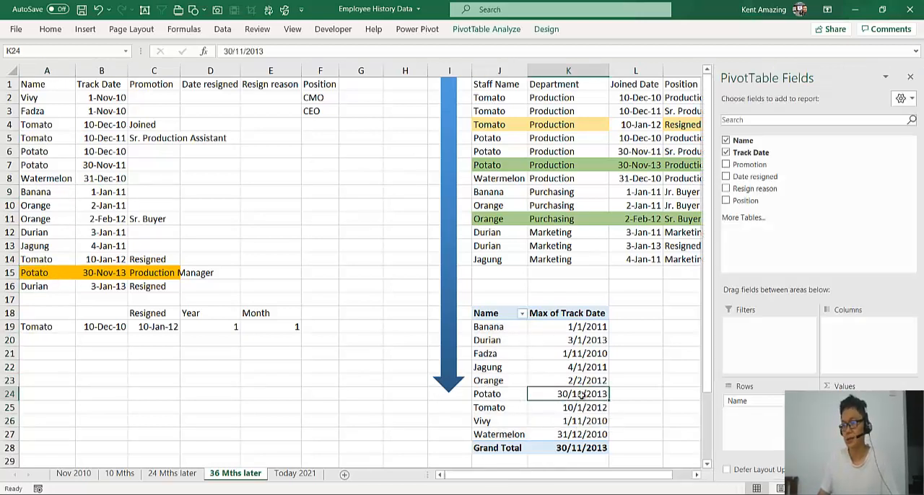
Rename the PivotTable's date column heading in K18 to "Last Track Date"
left_click(575, 313)
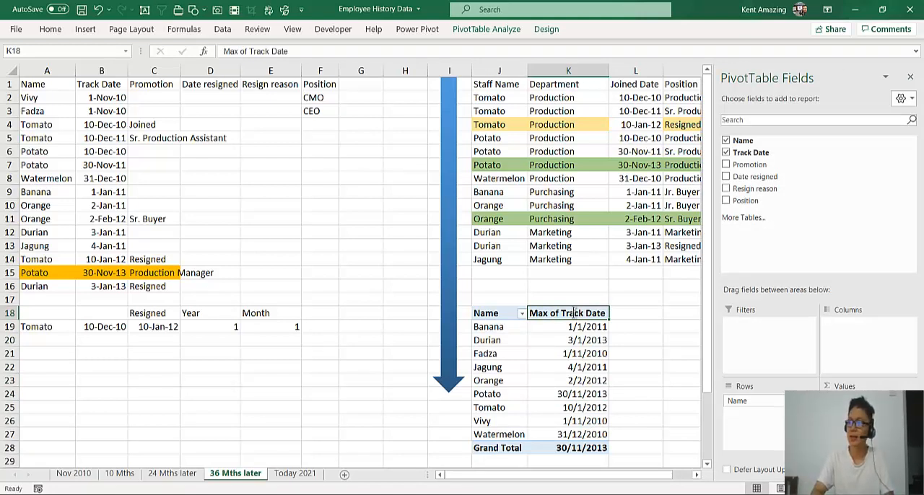
type("Last Track Date")
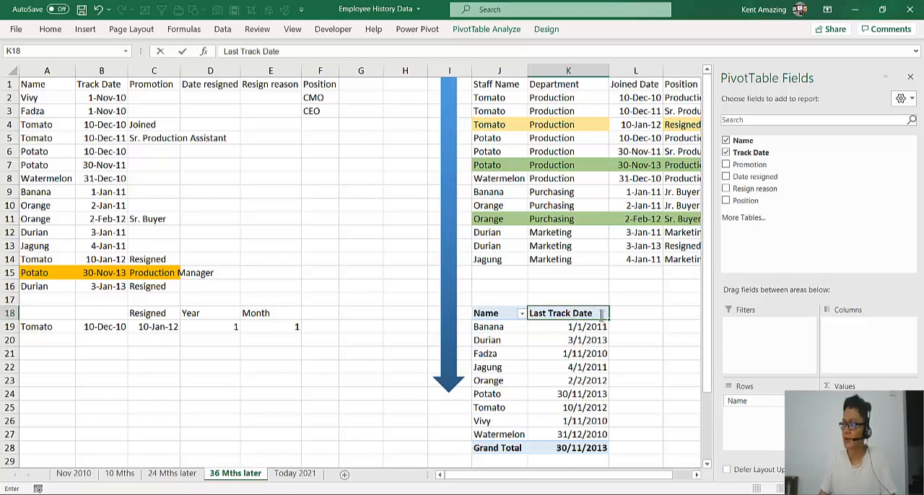
left_click(645, 314)
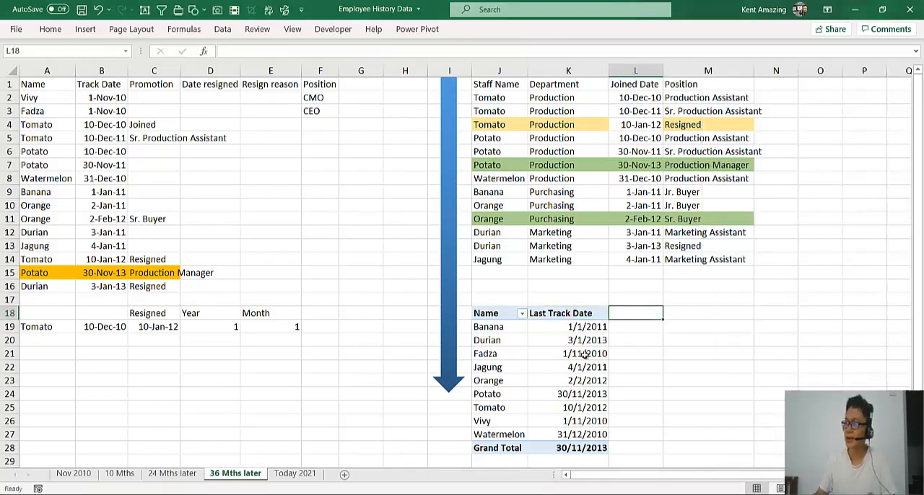
Add Track Date to the PivotTable values a second time and summarize it by Min
left_click(581, 356)
left_click_drag(749, 154, 845, 426)
right_click(619, 351)
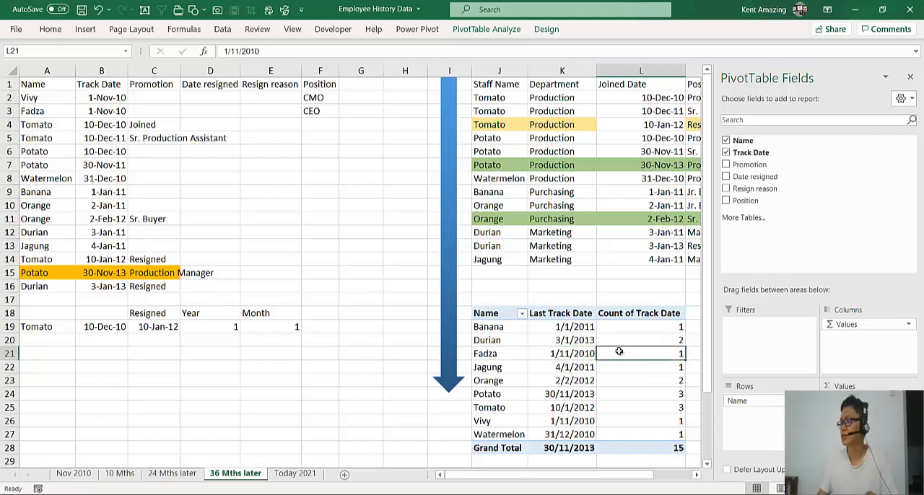
mouse_move(678, 253)
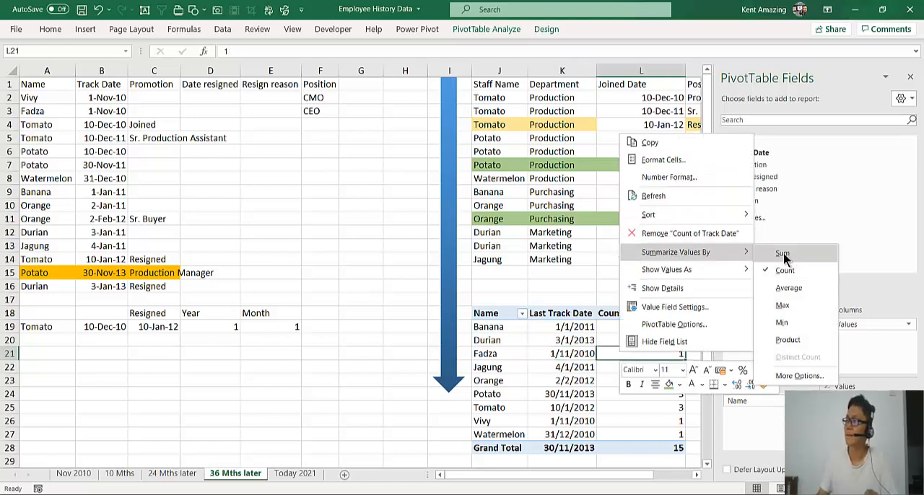
left_click(781, 254)
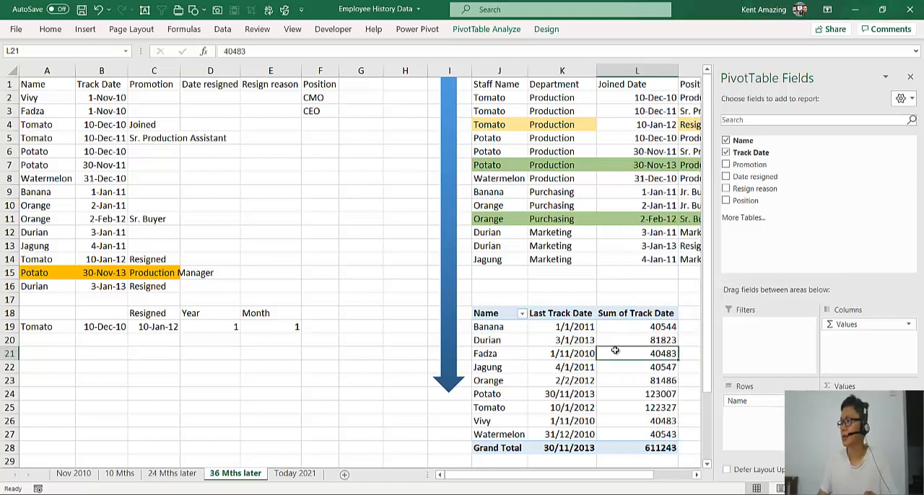
right_click(612, 350)
mouse_move(671, 260)
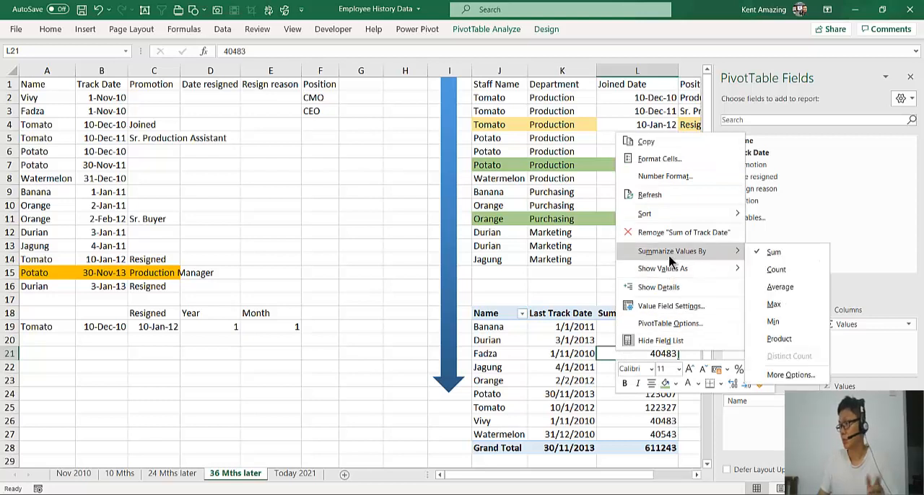
left_click(773, 321)
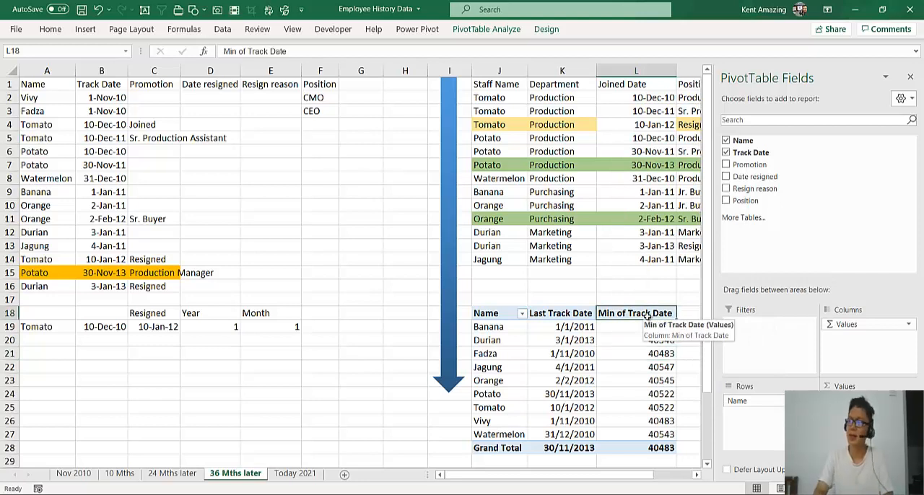
Rename the PivotTable's minimum track date column to "Joined" and format its values as dates of type *14/3/2012
type("Joined")
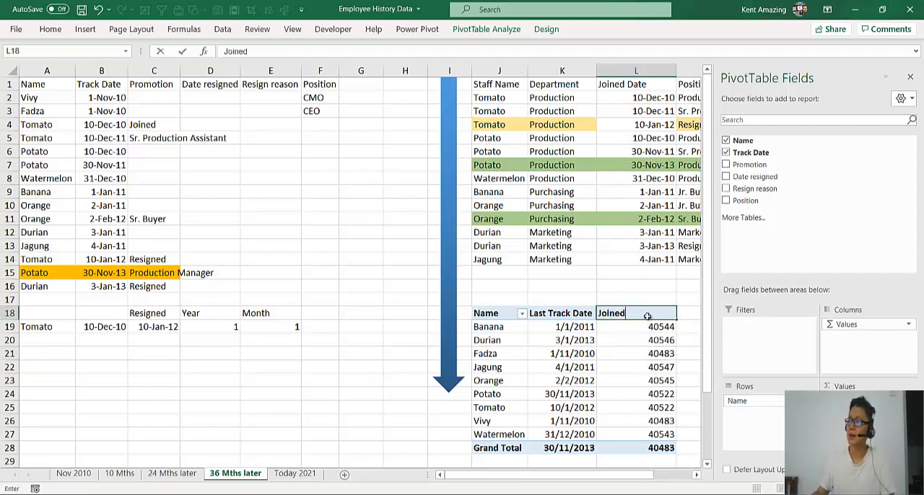
key("Return")
right_click(632, 339)
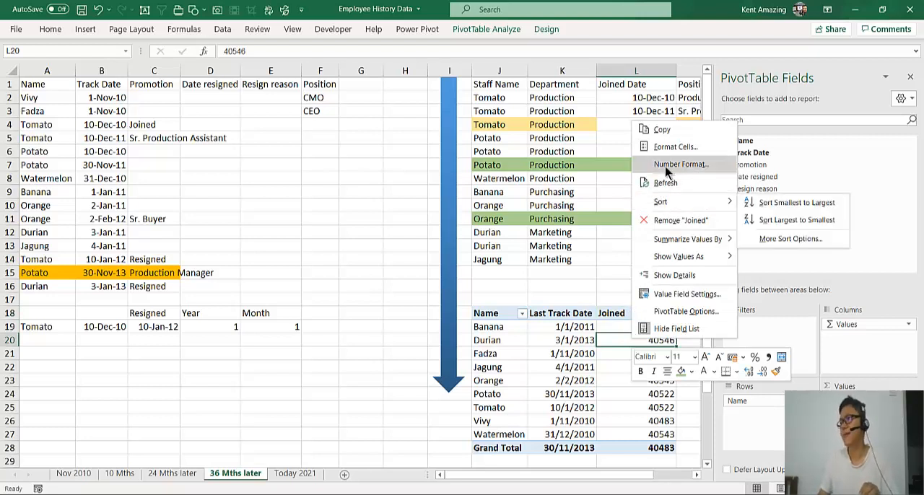
left_click(676, 163)
left_click(532, 98)
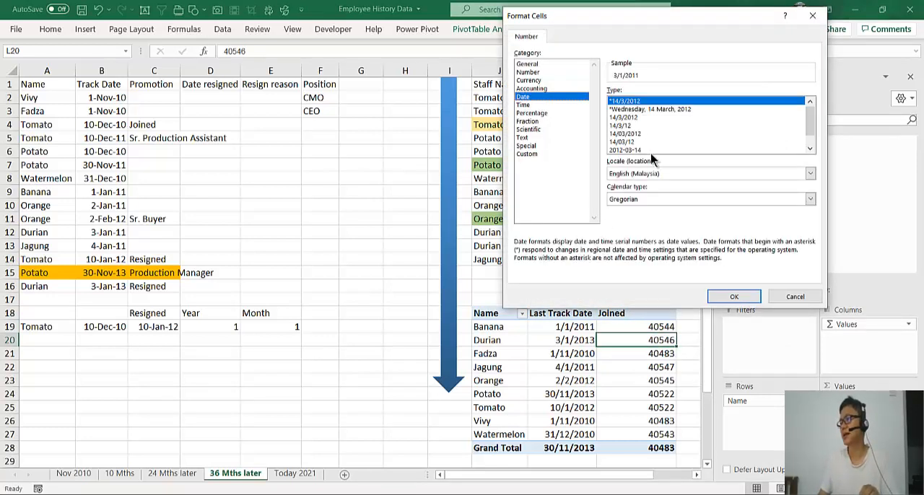
left_click(742, 294)
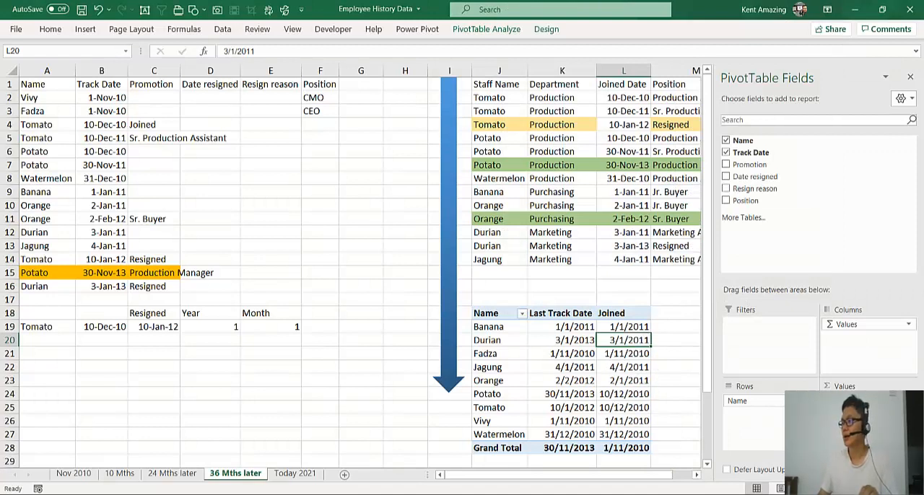
Move the Joined column ahead of Last Track Date in the PivotTable and check Tomato's dates against row 19
left_click_drag(859, 413, 859, 398)
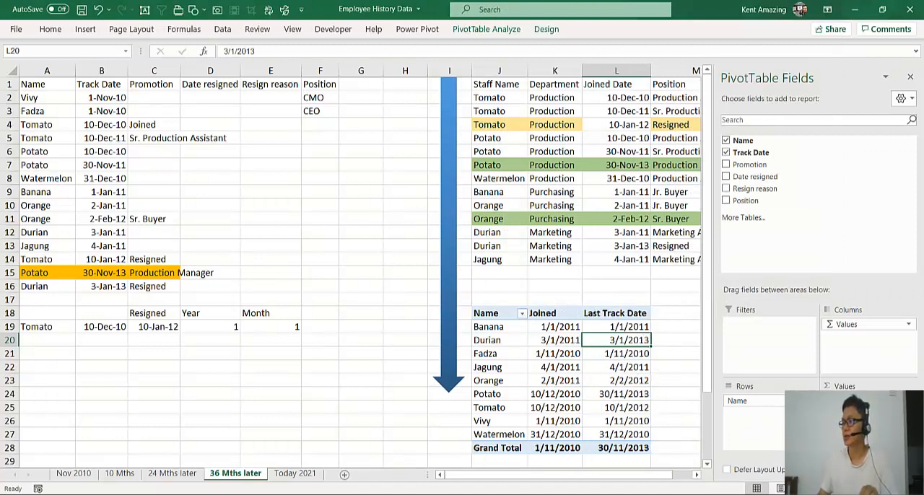
left_click(554, 340)
left_click(540, 395)
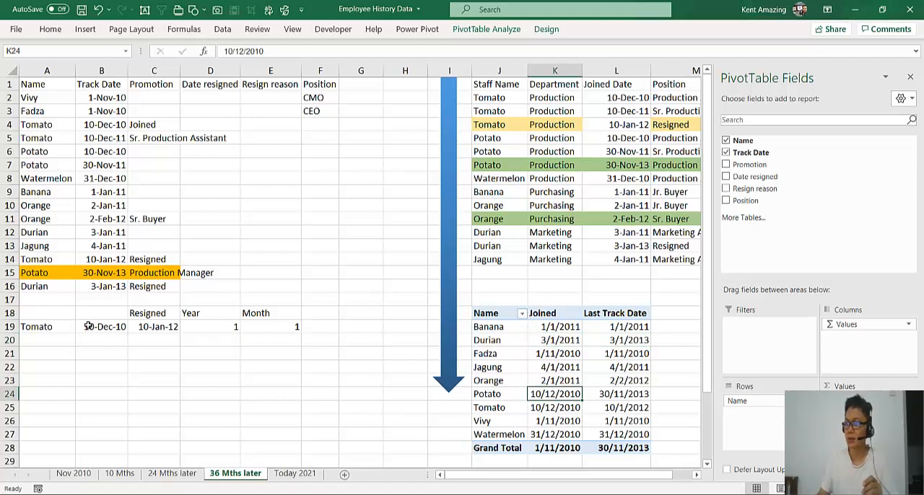
left_click(45, 328)
left_click(555, 408)
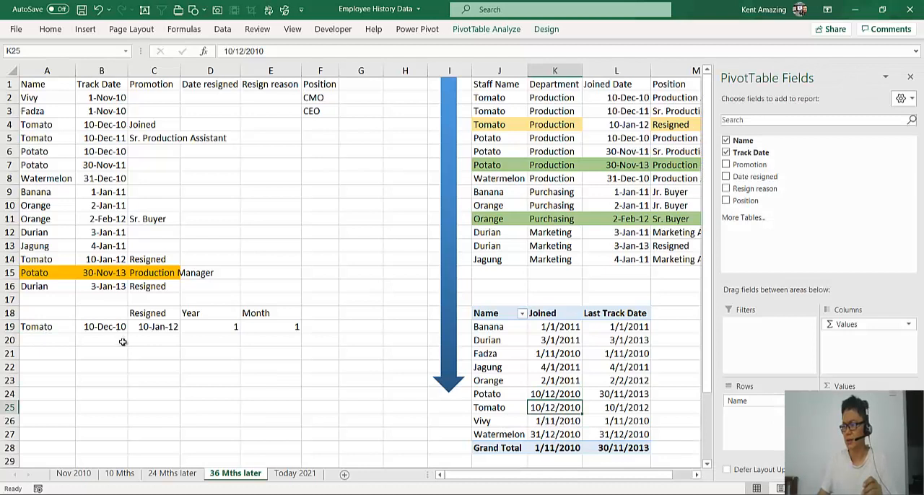
left_click(610, 409)
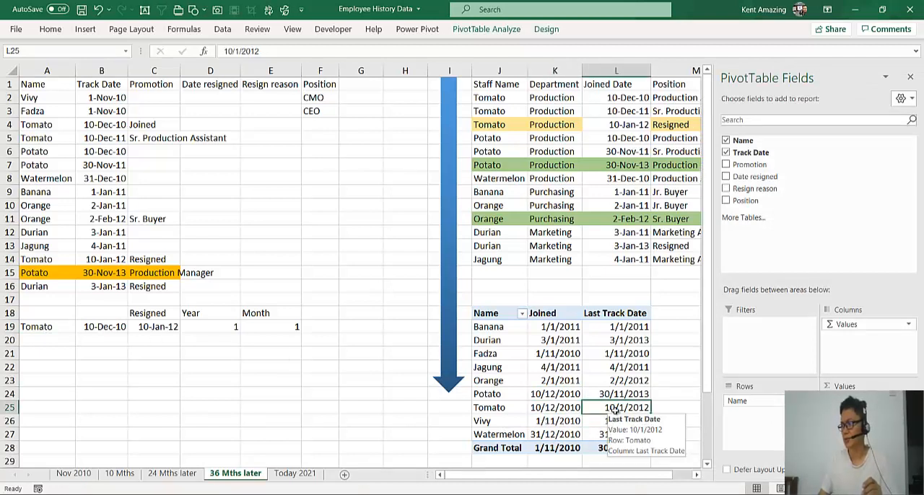
left_click(656, 409)
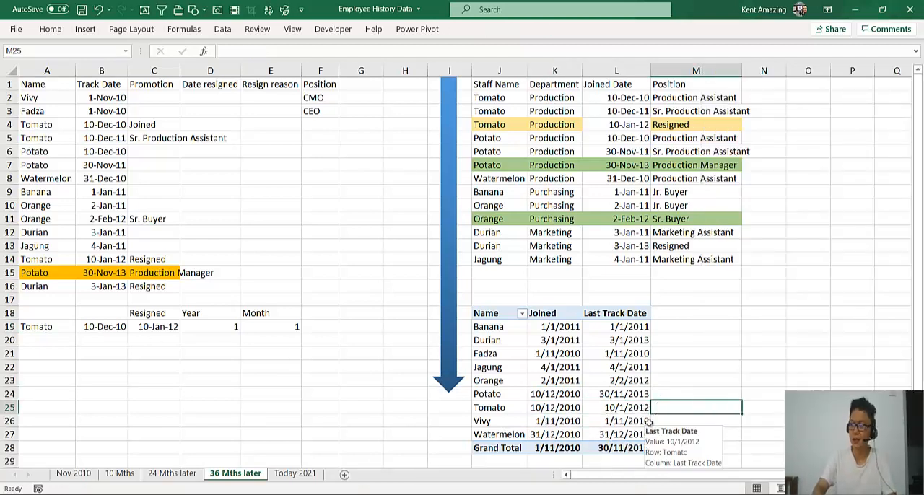
type("=datedif(")
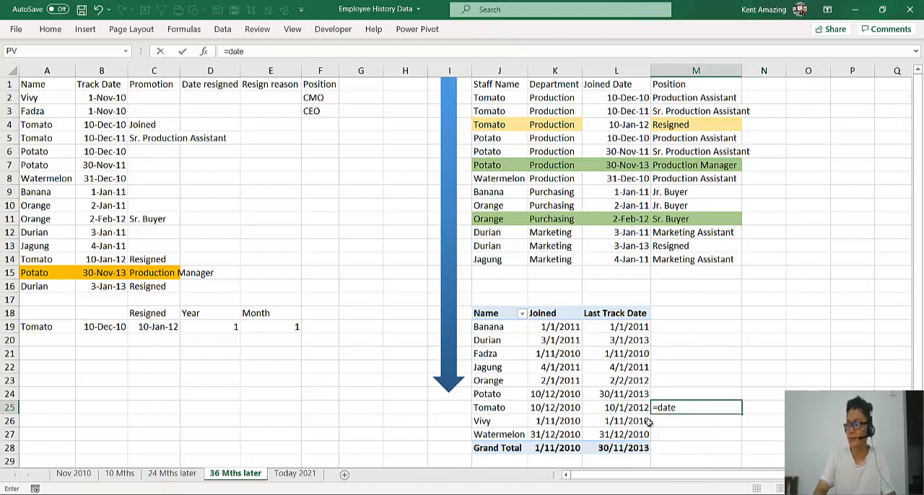
left_click(577, 409)
key("Escape")
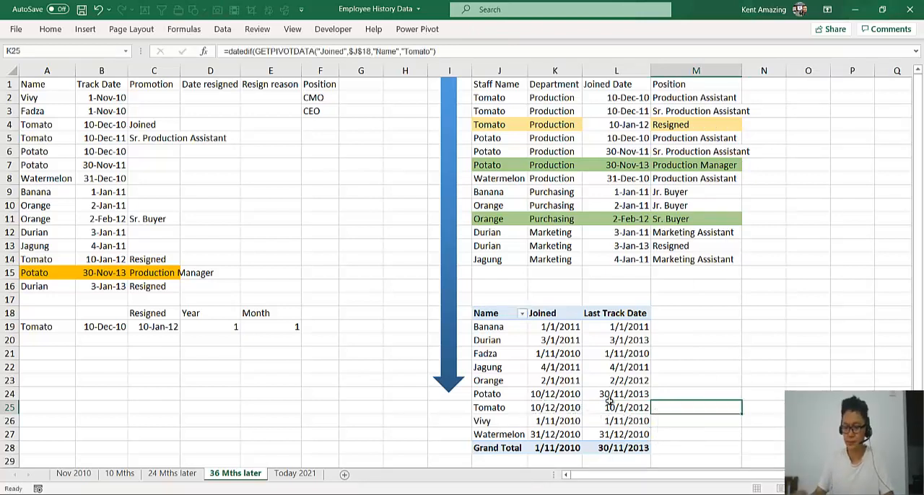
Calculate Tomato's full years of service in M25 with =DATEDIF(K25,L25,"Y"), using direct cell references
type("=datedif(")
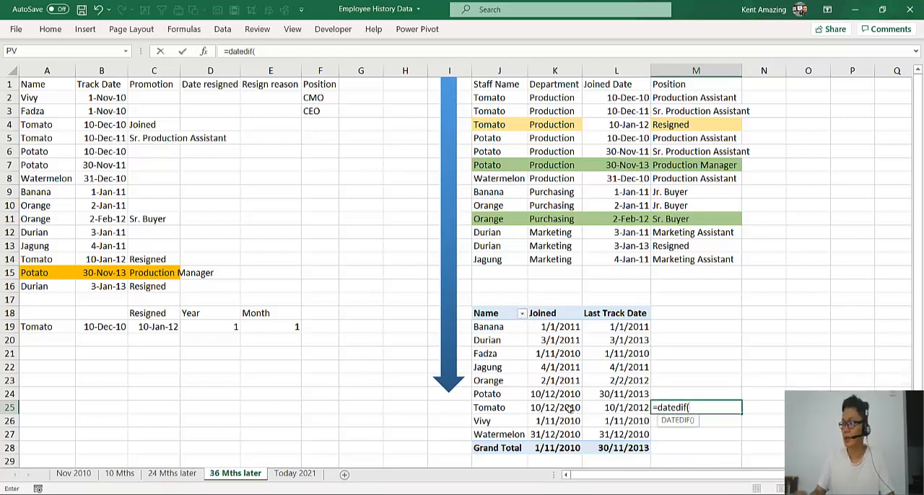
type("K2")
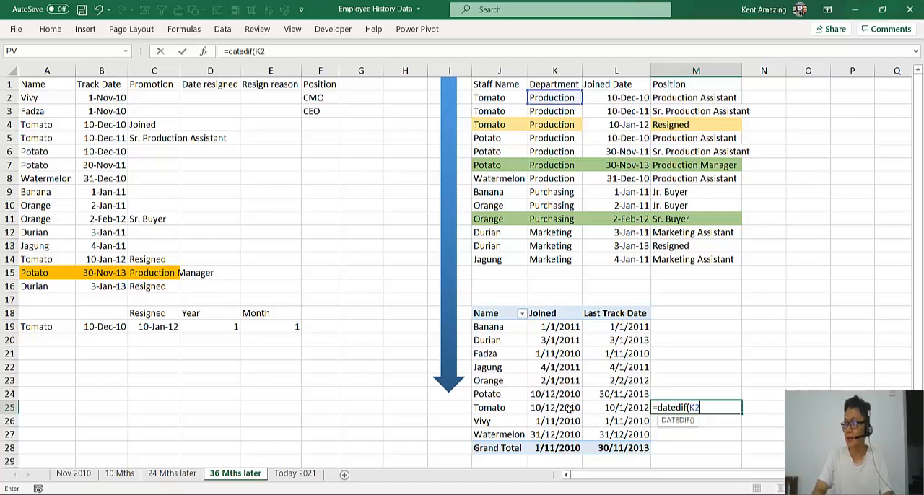
type("5")
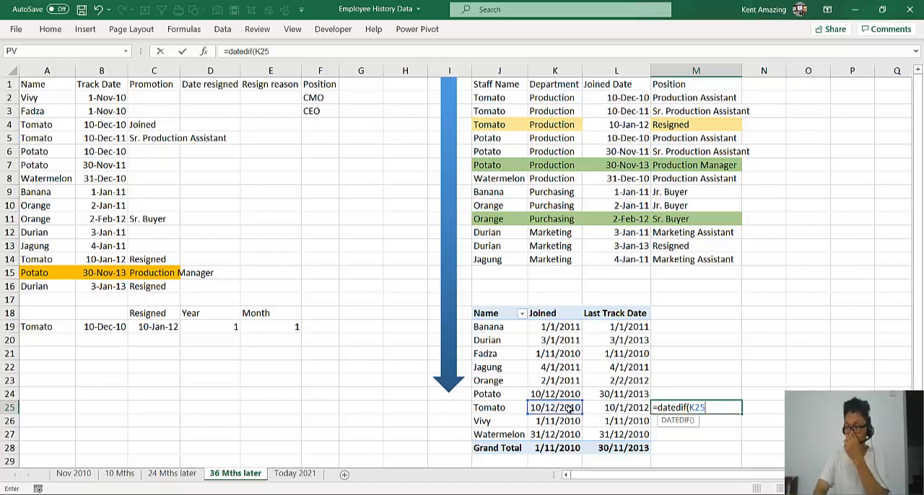
type(",")
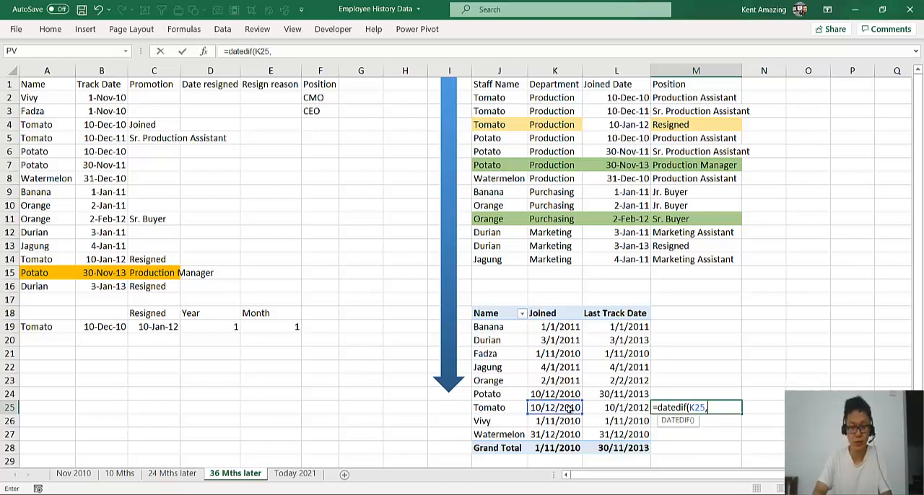
type("L25,\"Y")
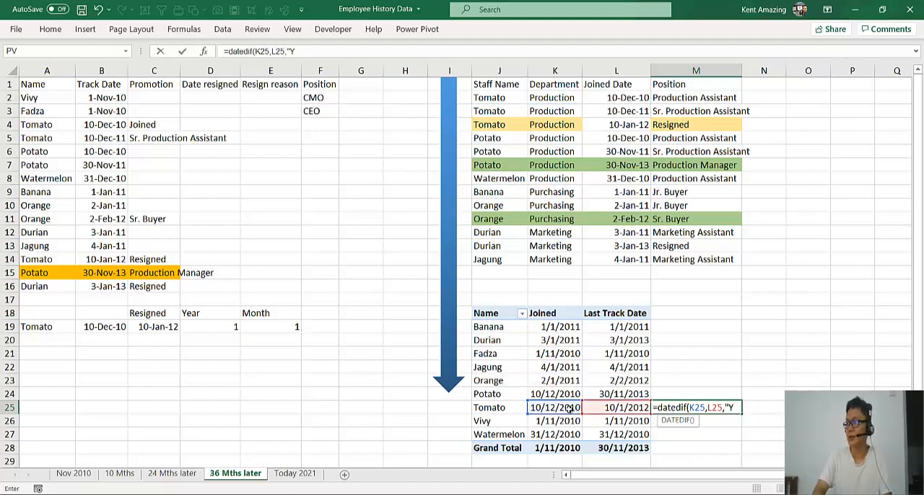
key("Return")
Fill the DATEDIF formula from M25 up to M19 and down to M27 for all employees
left_click(712, 409)
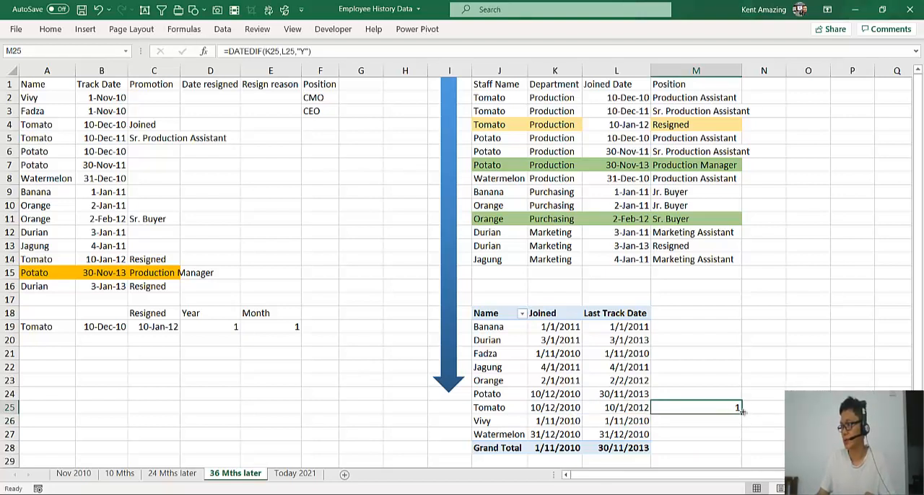
left_click_drag(742, 410, 742, 329)
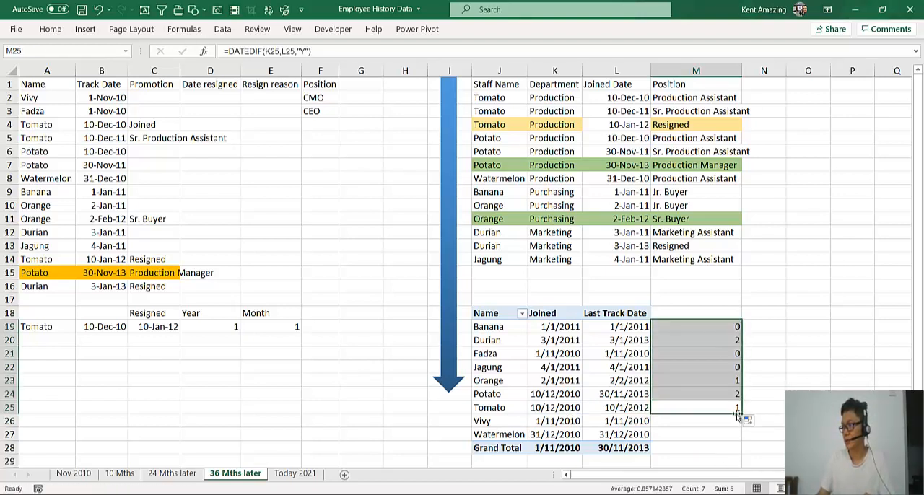
left_click_drag(745, 415, 735, 444)
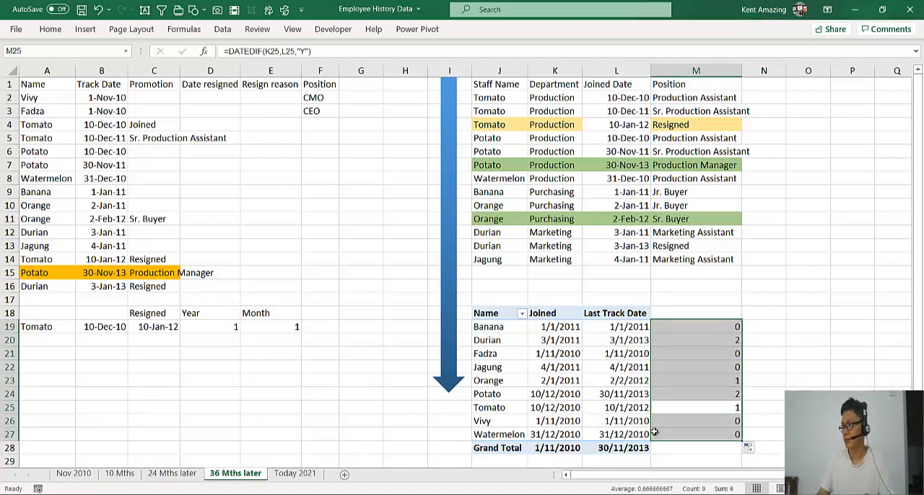
Enter the heading "Year" in M18 above the years-of-service results
left_click(670, 338)
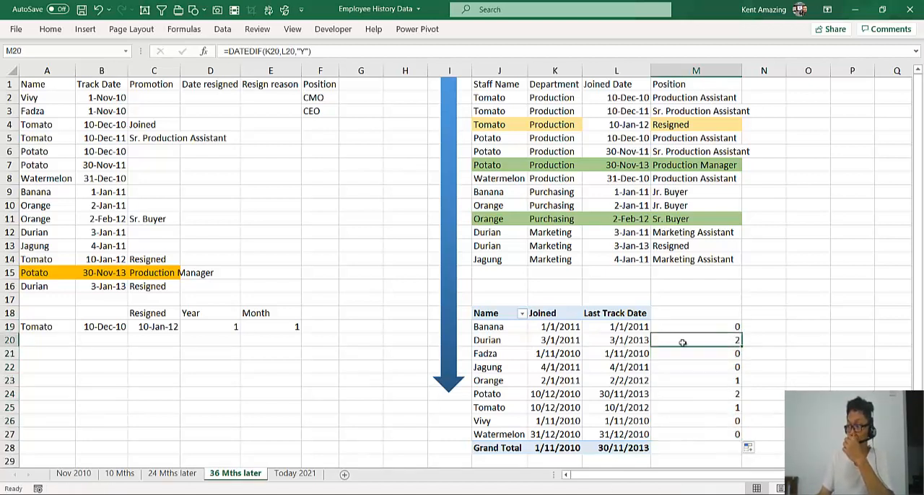
left_click(519, 407)
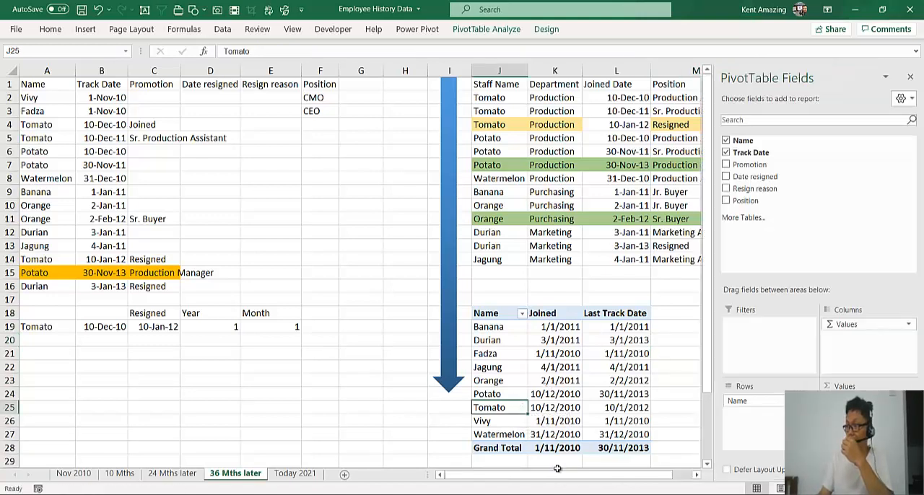
left_click_drag(558, 469, 642, 475)
left_click(627, 394)
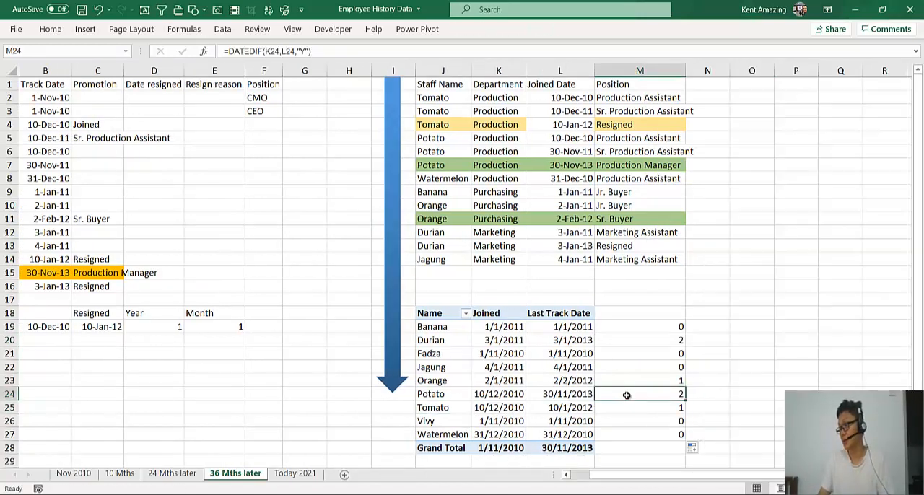
left_click(627, 312)
type("Ye")
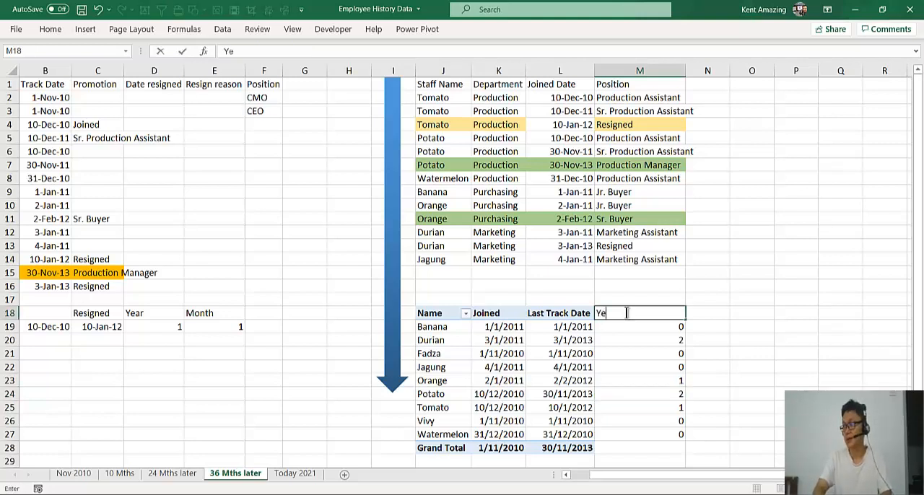
type("ar")
key("Return")
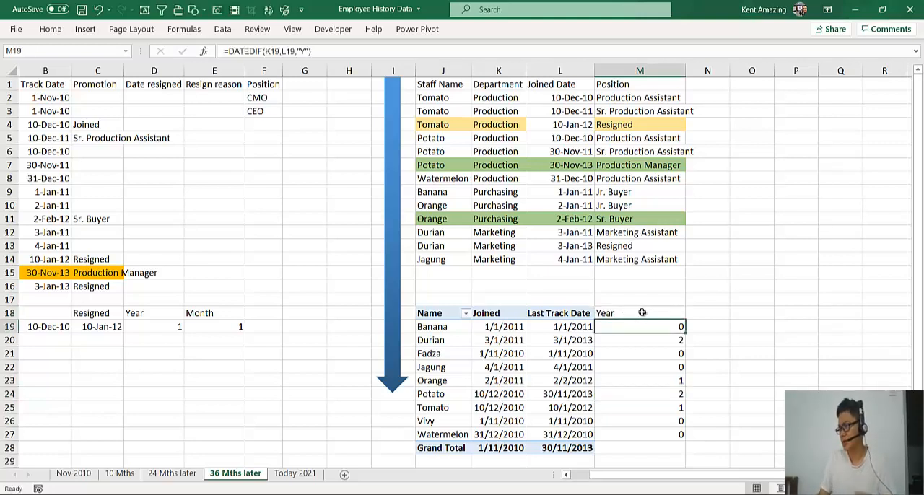
left_click(690, 313)
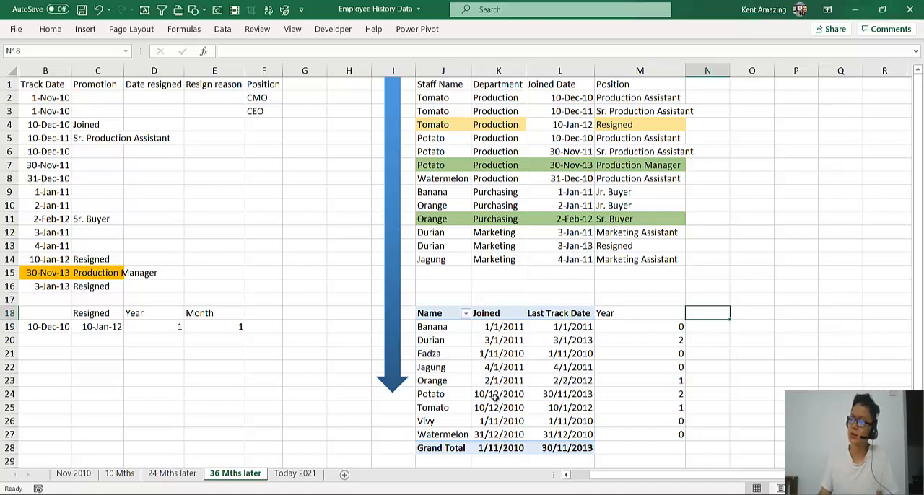
left_click_drag(610, 475, 647, 479)
left_click(571, 381)
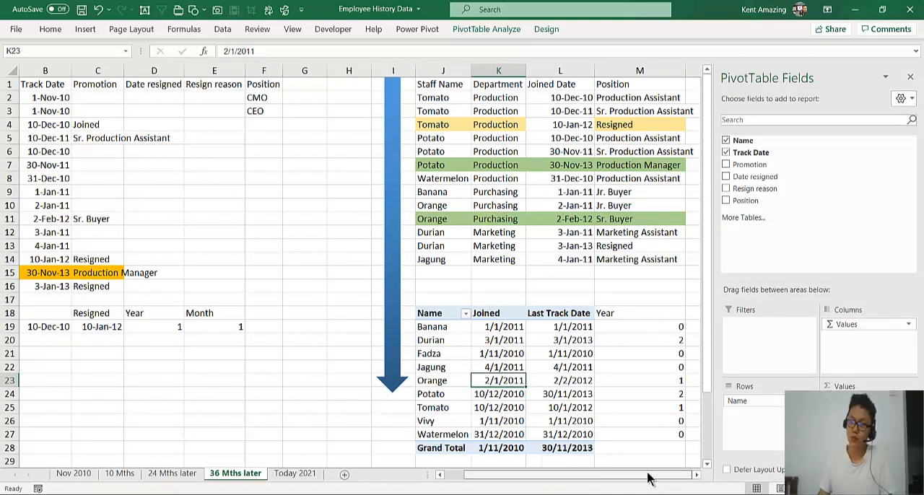
left_click(227, 373)
scroll(224, 379, "down", 1)
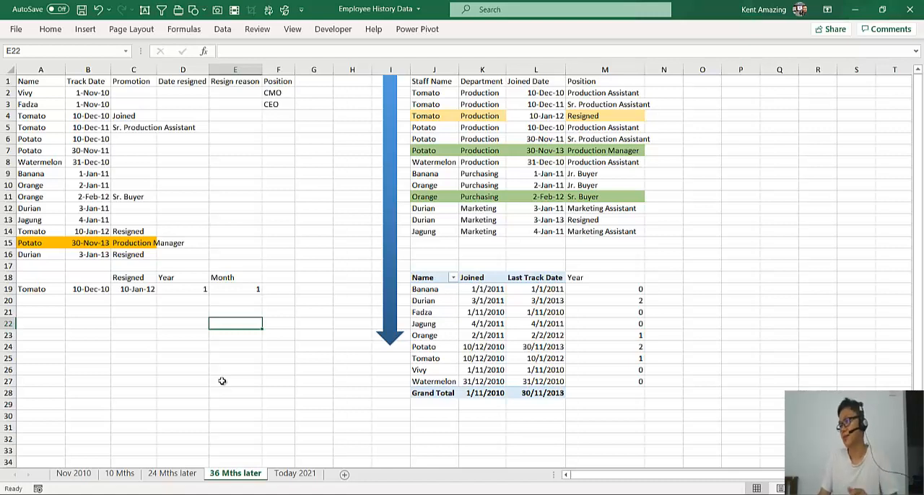
left_click(478, 336)
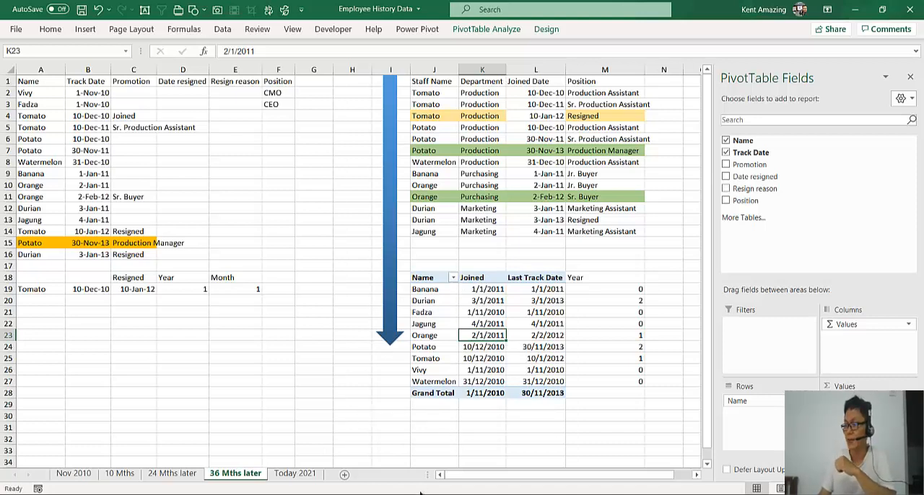
Switch to the PowerPoint presentation "Excel for Entreprenuer ^M BOS" and review the "DATEDIF + Pivot table" text on slide 48
left_click(460, 494)
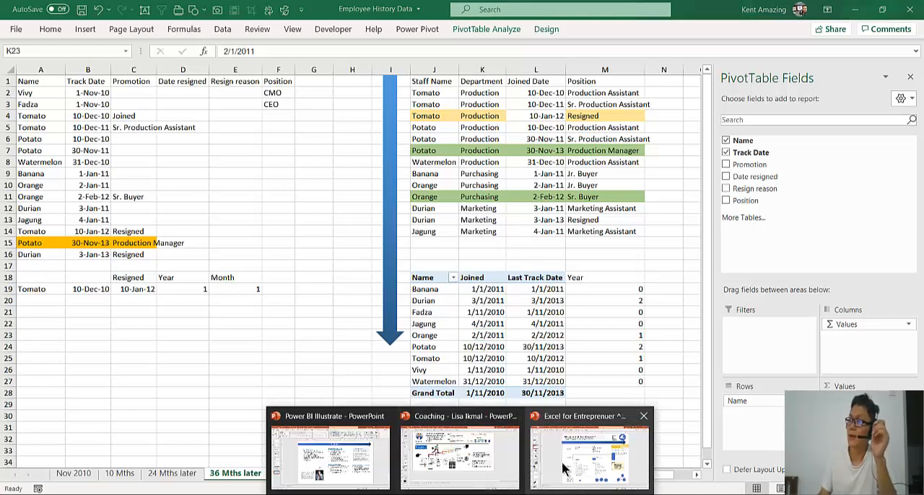
left_click(589, 454)
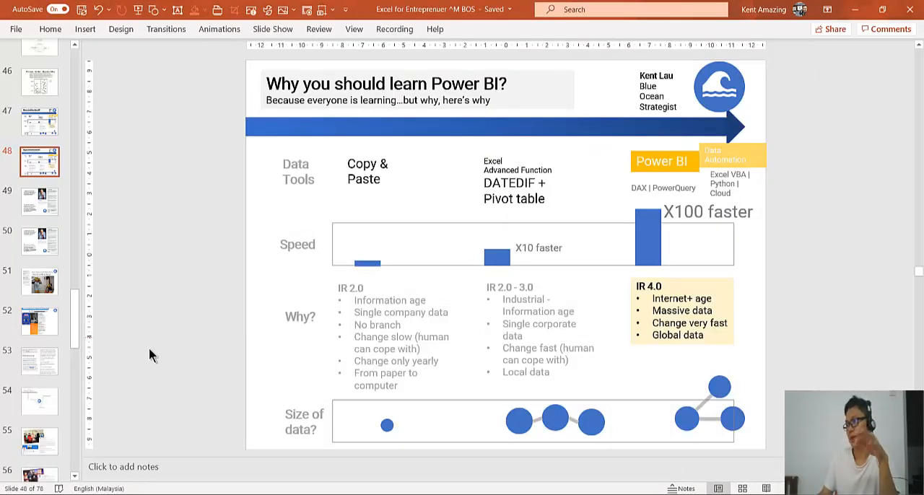
left_click(527, 199)
double_click(527, 199)
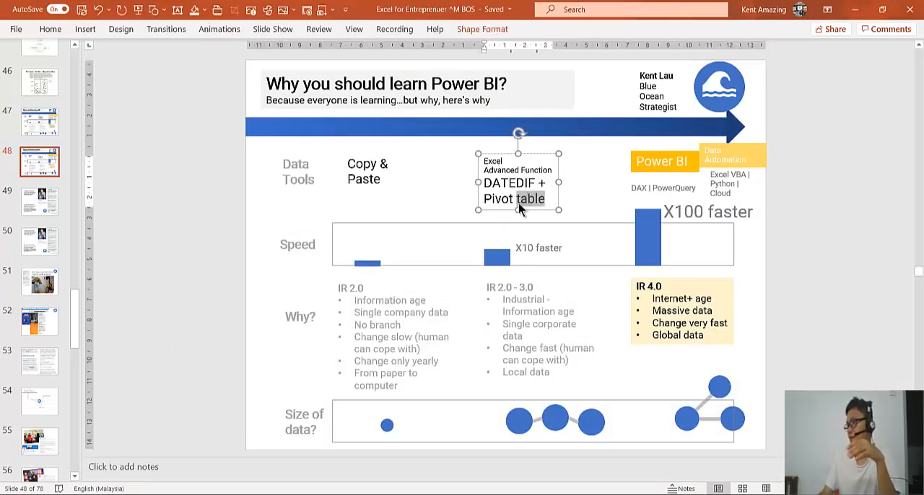
left_click(504, 201)
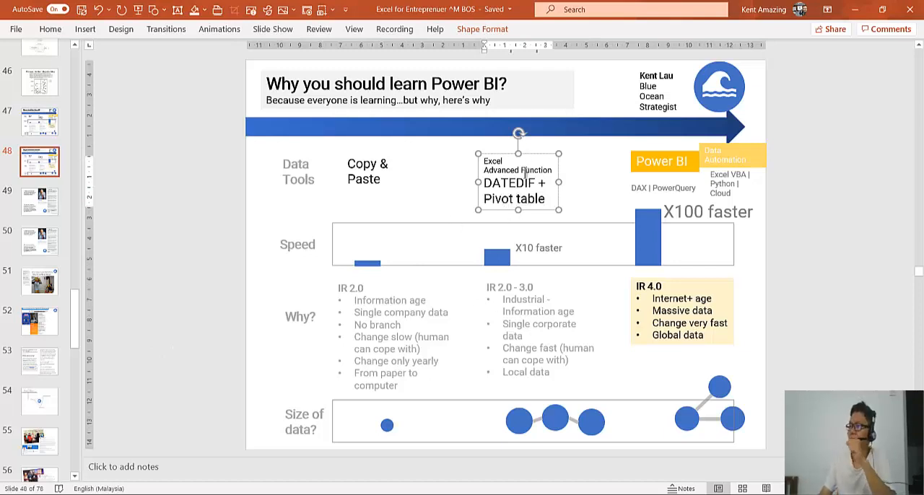
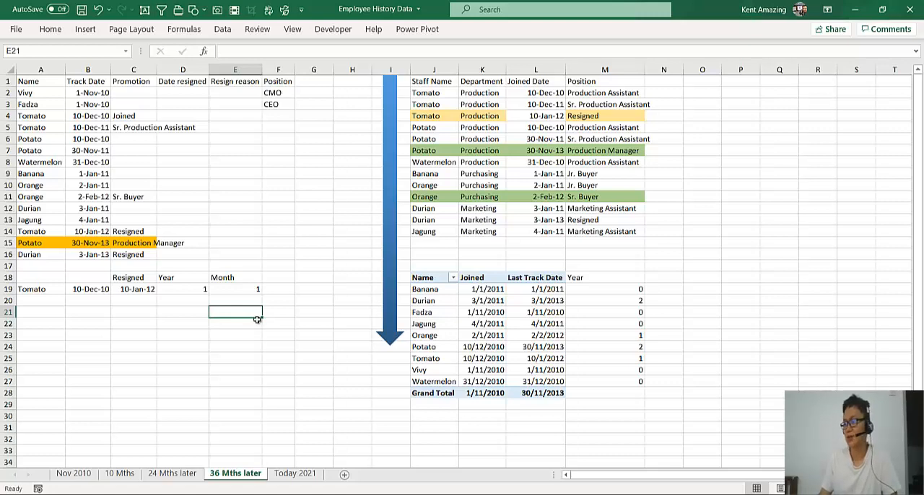
Switch to LinkedIn in Chrome and open the profile of the Berjaya learning and organization development manager from the recent searches
left_click(266, 245)
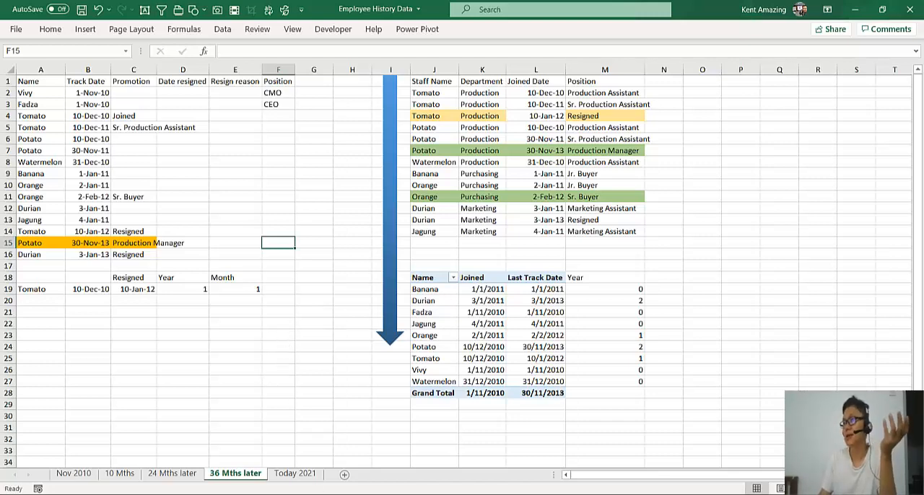
mouse_move(303, 462)
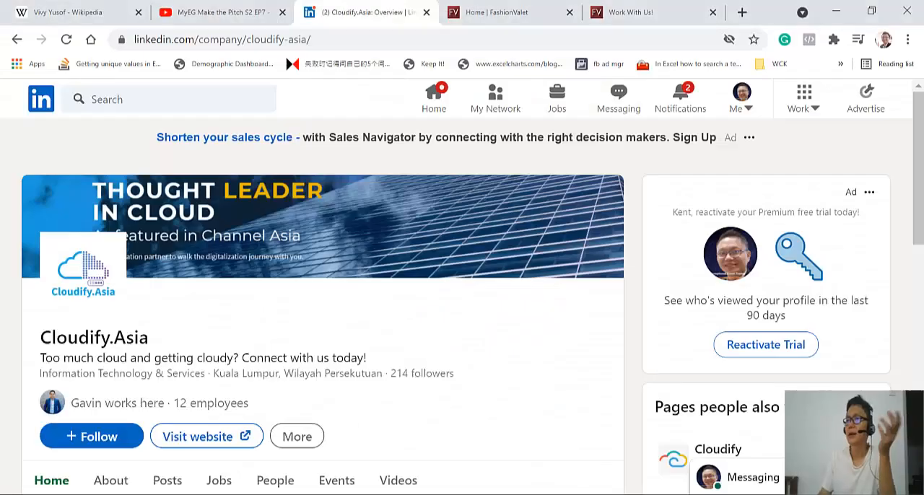
left_click(257, 419)
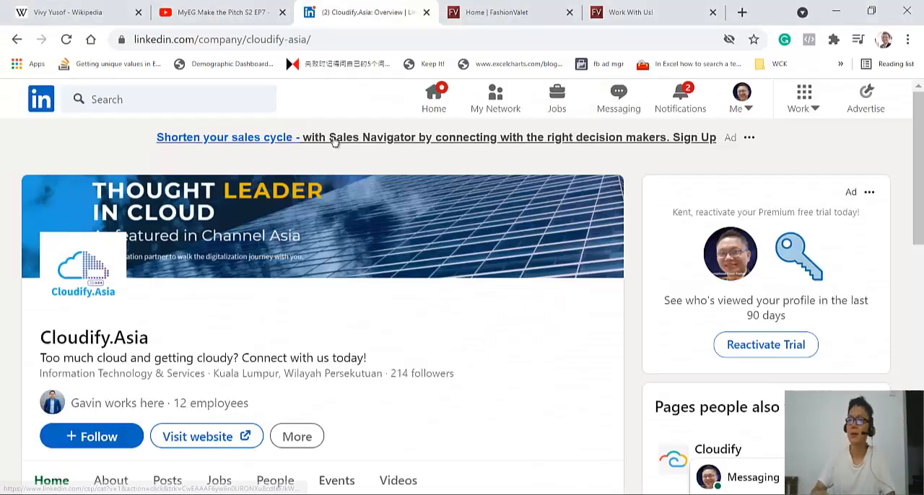
left_click(224, 99)
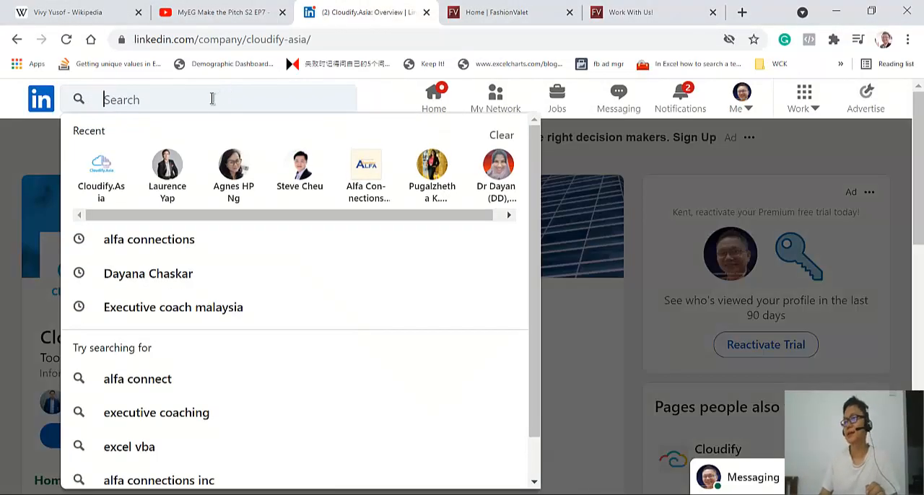
left_click(162, 160)
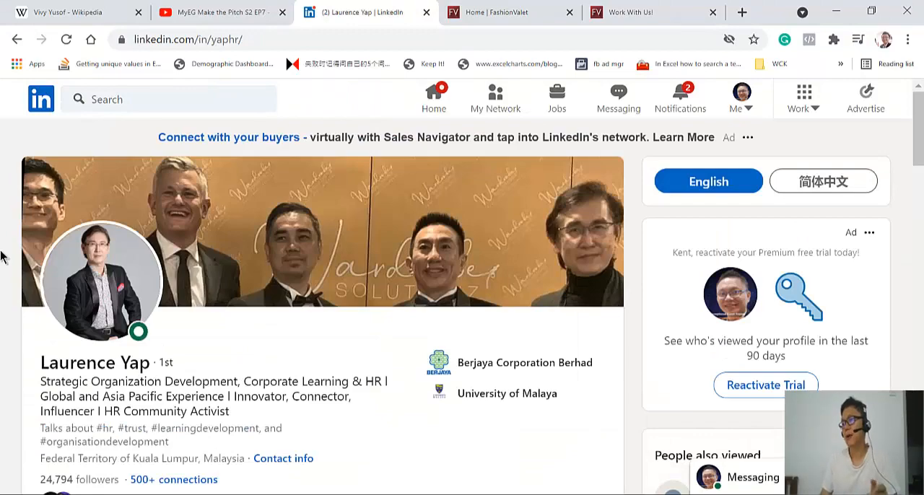
Review the Highlights, Activity, About and Experience sections of the HR professional's LinkedIn profile
scroll(2, 257, "down", 1)
scroll(3, 256, "down", 13)
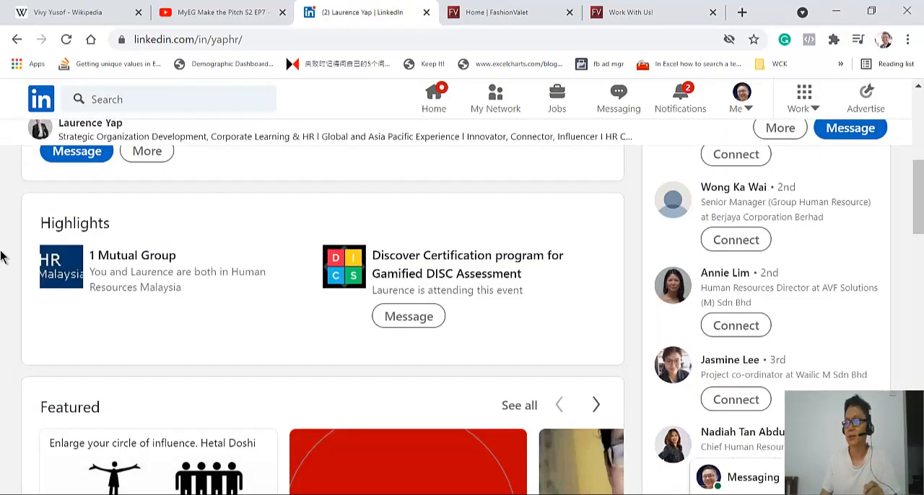
scroll(2, 256, "down", 4)
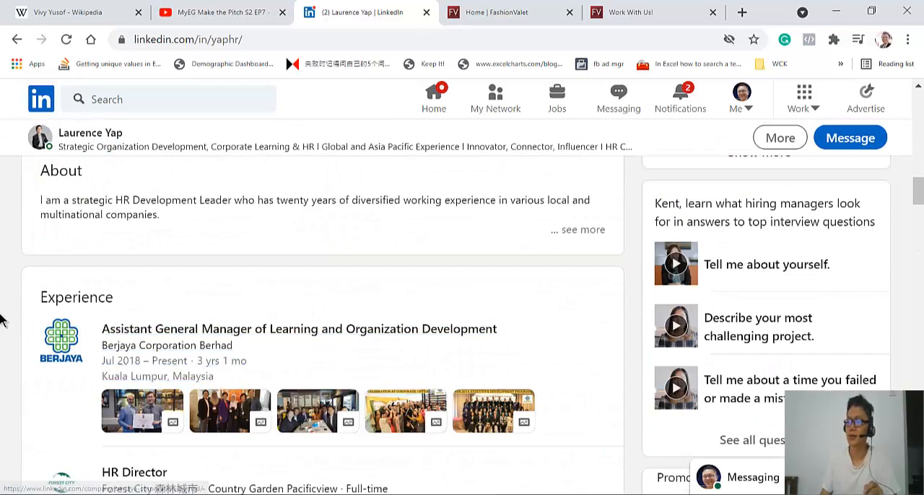
scroll(2, 319, "down", 1)
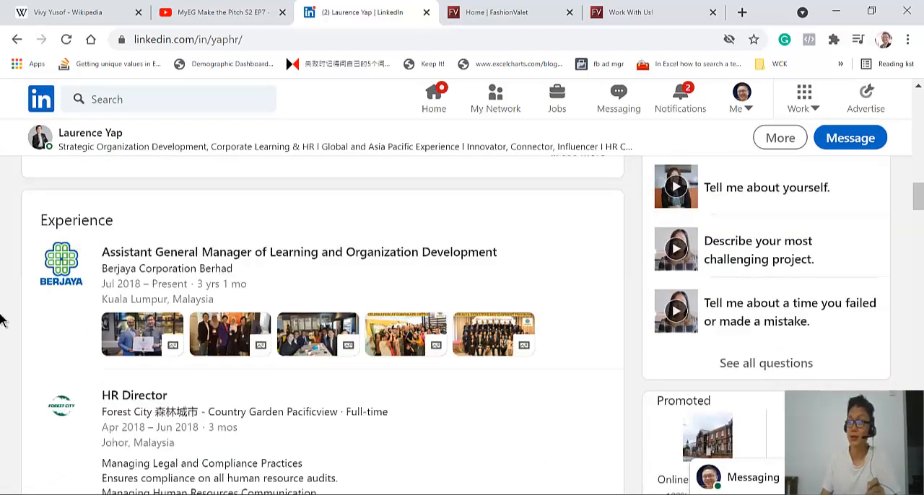
scroll(2, 319, "up", 8)
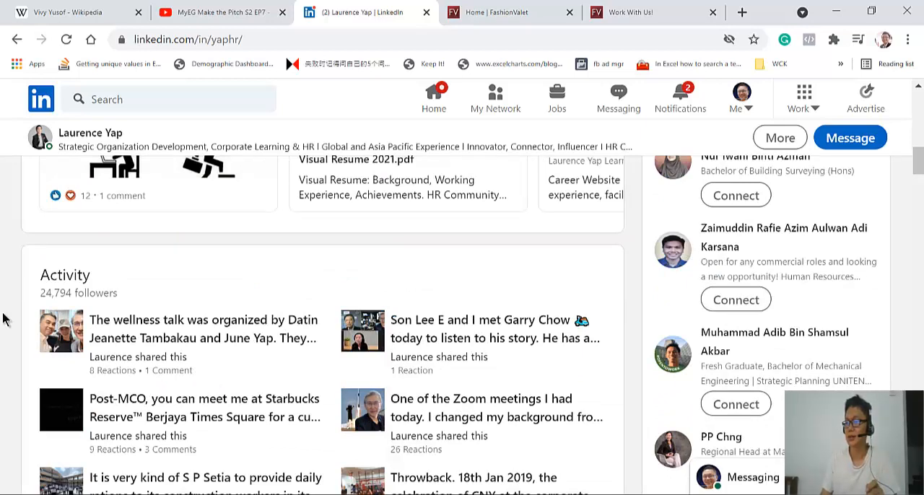
scroll(2, 316, "down", 3)
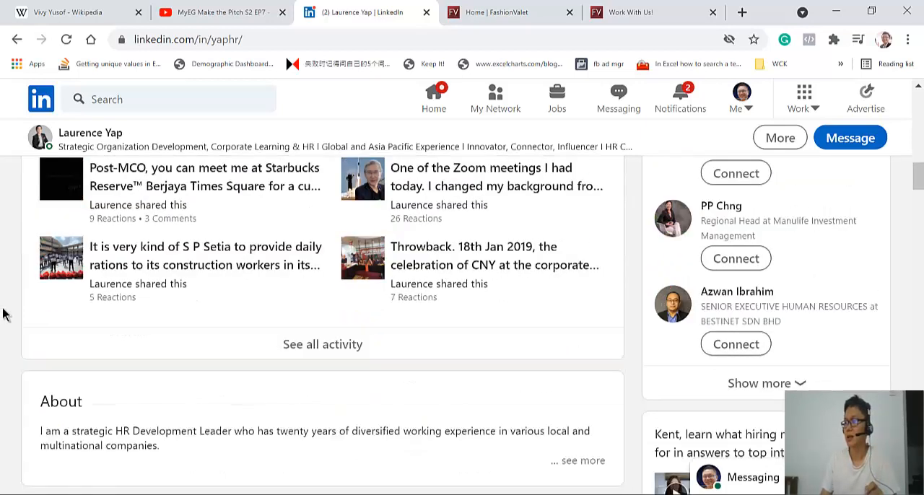
Open the profile's full activity list and expand the liked post about a last day at Intel to read it in full
left_click(311, 348)
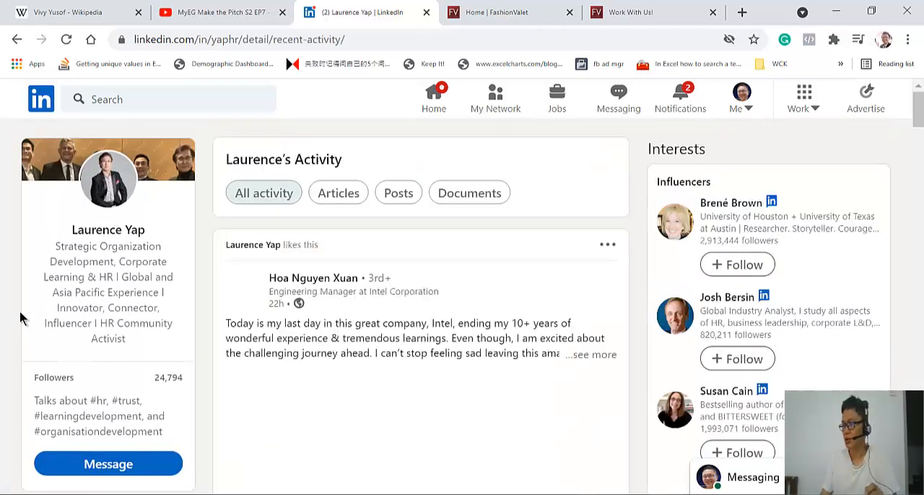
scroll(20, 318, "down", 3)
scroll(21, 318, "down", 1)
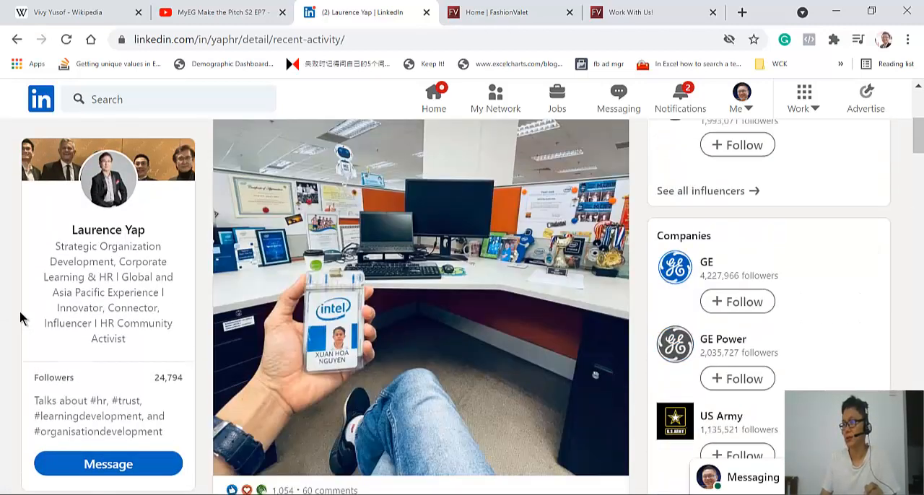
scroll(20, 318, "up", 3)
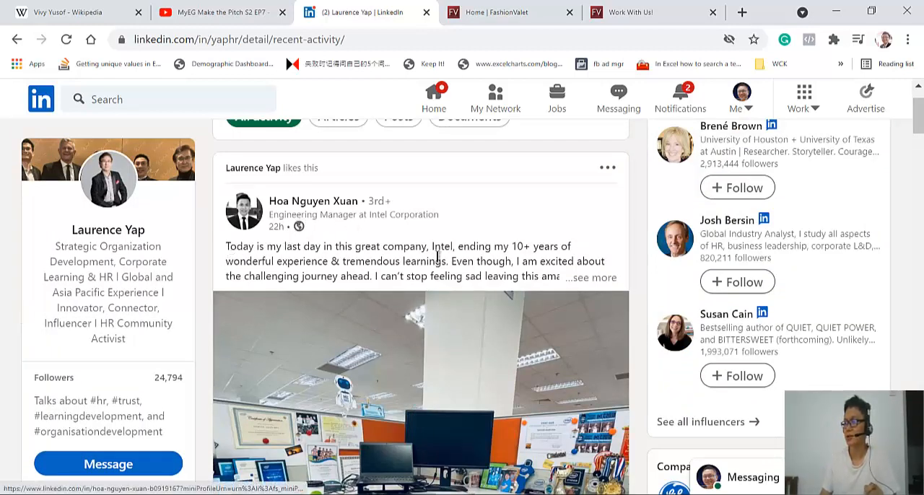
left_click_drag(432, 248, 245, 250)
left_click(491, 248)
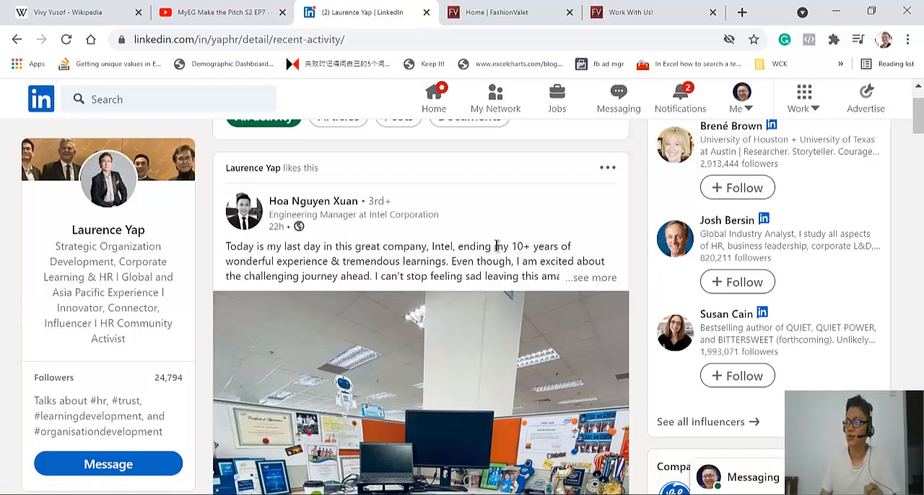
left_click_drag(496, 246, 568, 247)
left_click(419, 245)
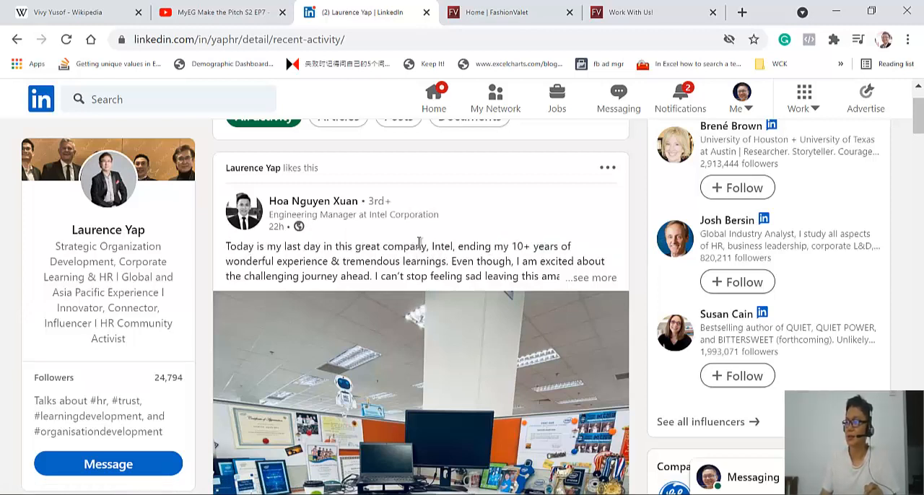
left_click(585, 278)
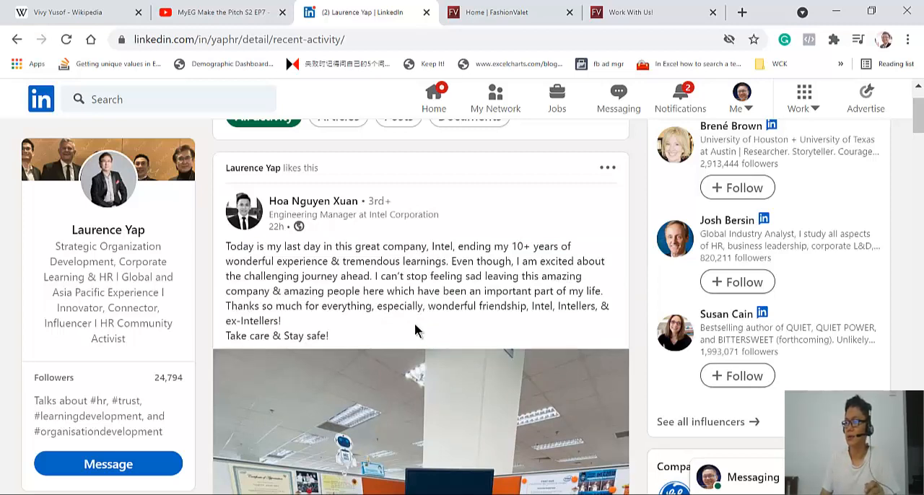
Compare the Intel farewell post with the profile owner's own recent posts about the wellness talk and the online meeting
scroll(415, 331, "down", 6)
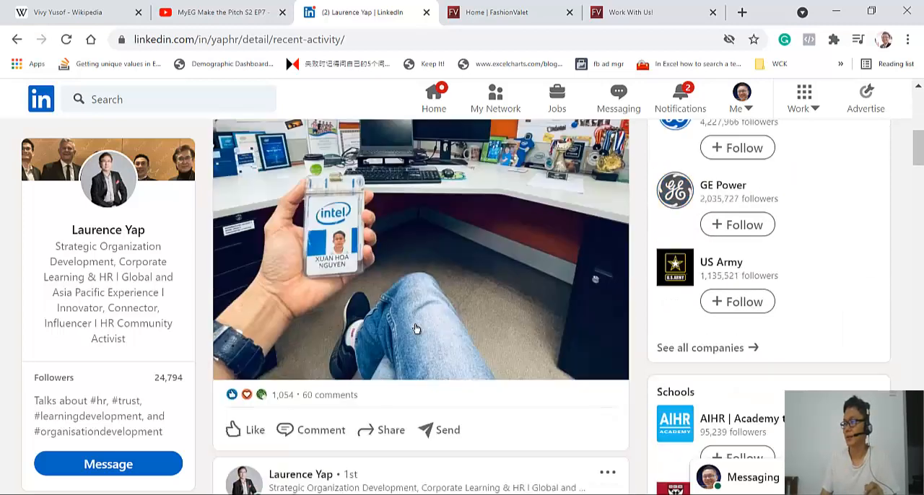
scroll(415, 330, "down", 3)
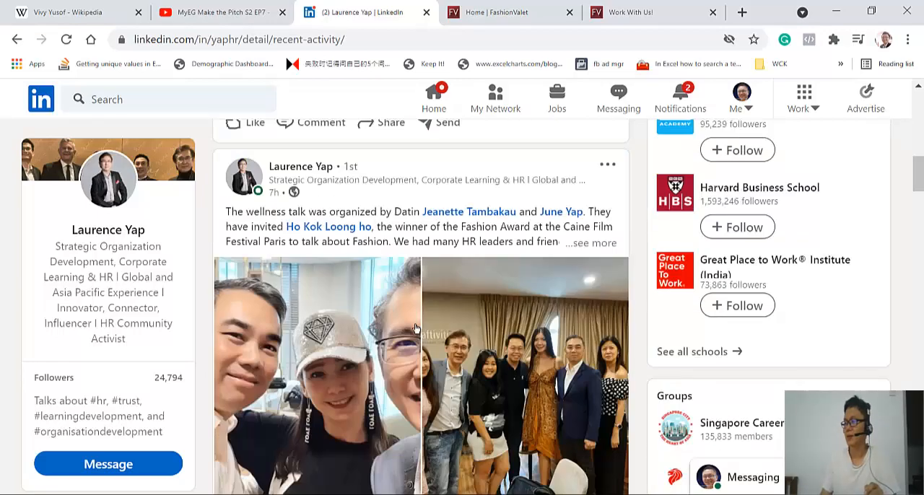
scroll(415, 329, "down", 5)
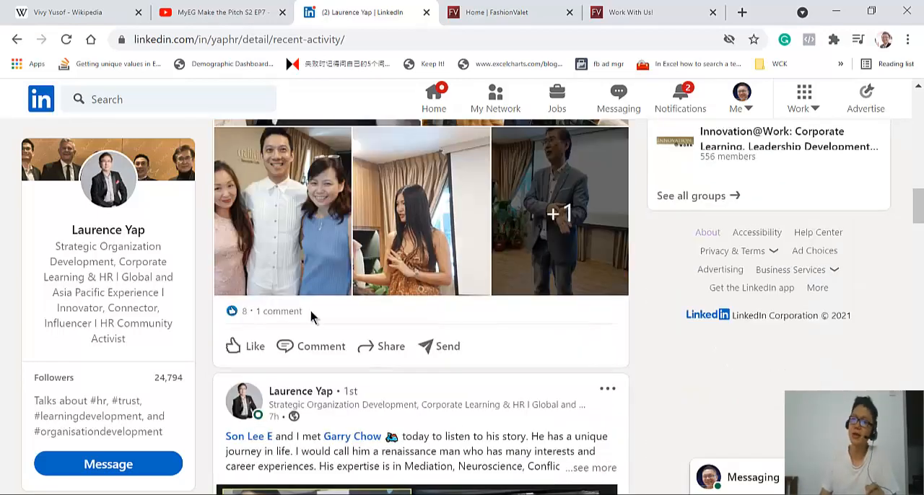
scroll(243, 282, "up", 7)
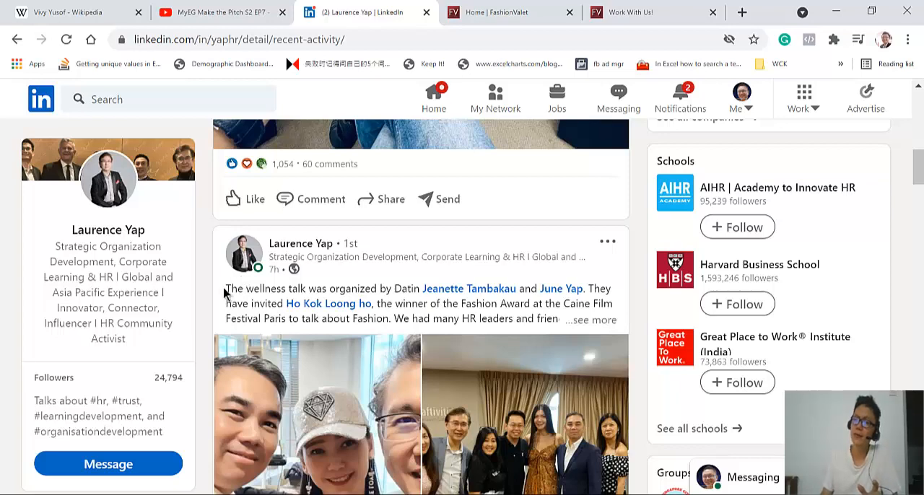
scroll(218, 302, "up", 2)
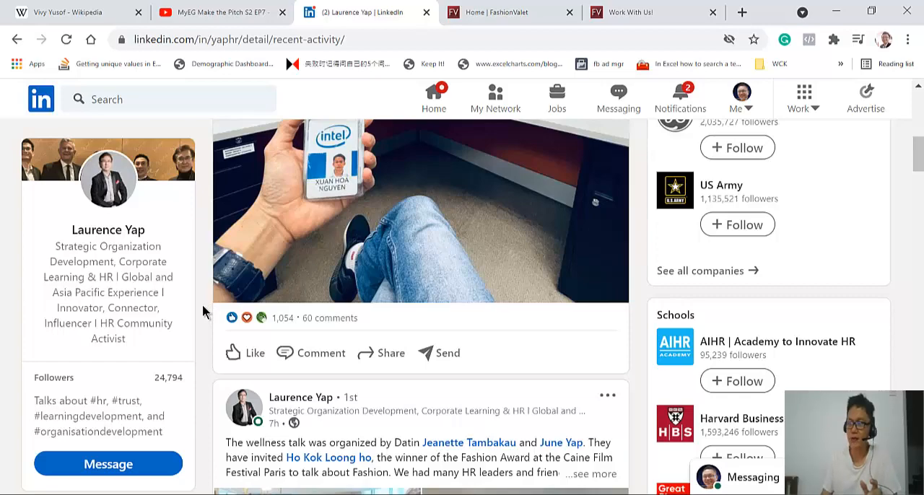
scroll(203, 312, "up", 6)
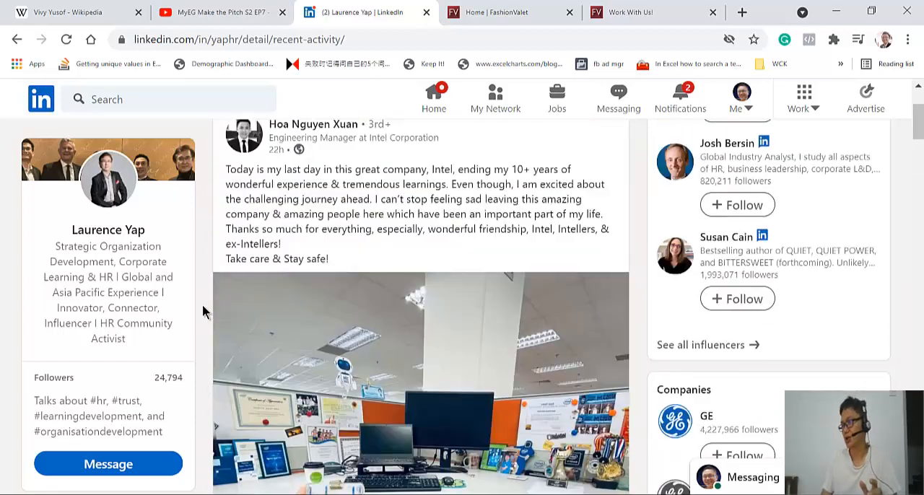
scroll(202, 312, "up", 2)
scroll(203, 312, "down", 12)
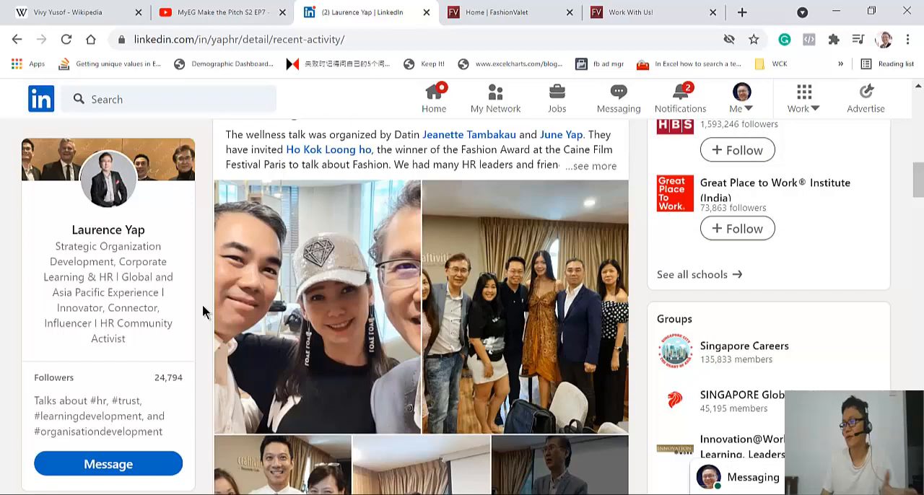
scroll(203, 311, "down", 8)
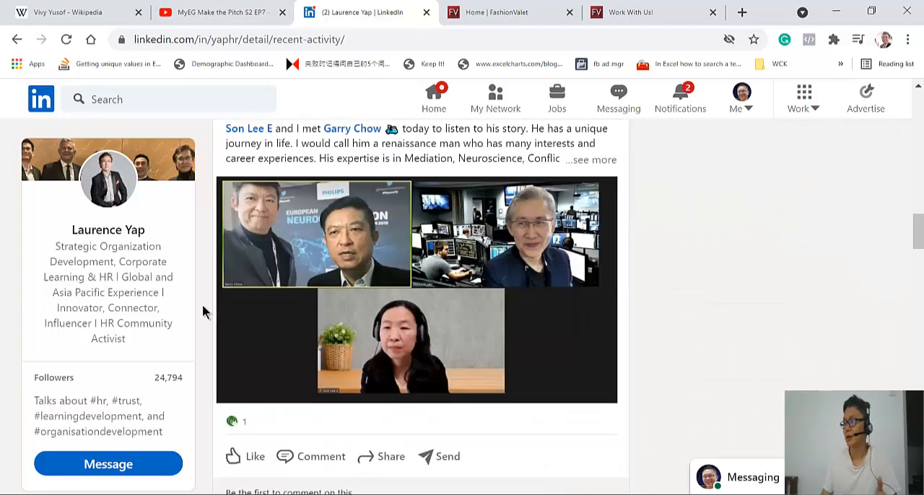
scroll(203, 312, "down", 4)
scroll(203, 312, "up", 4)
scroll(203, 312, "up", 1)
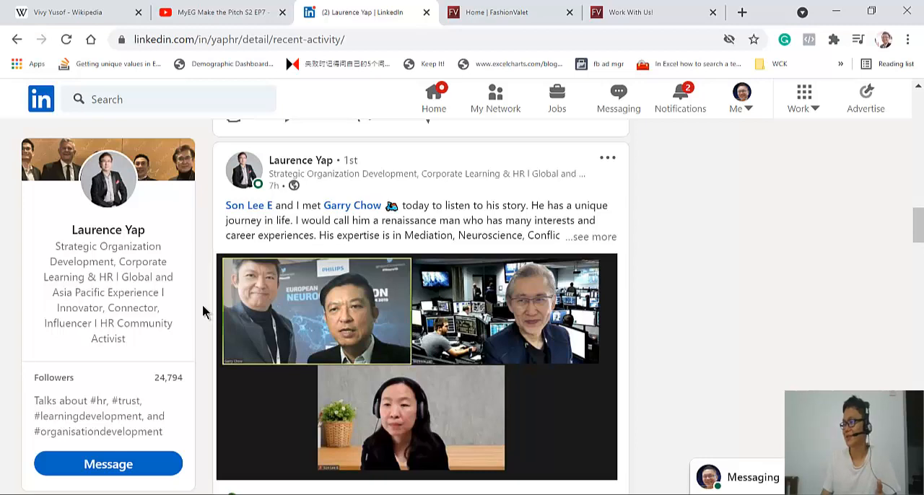
scroll(202, 312, "down", 2)
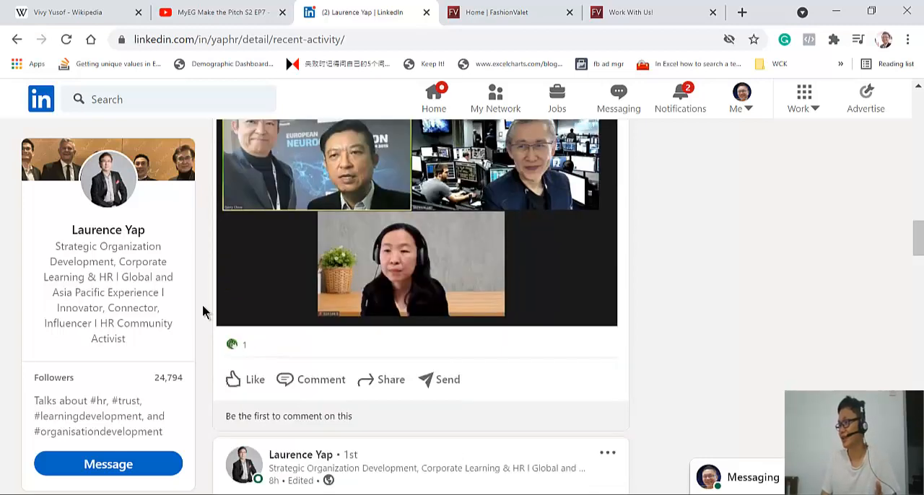
View the online meeting photo from the activity feed enlarged with its full post text, and close it
scroll(268, 295, "up", 1)
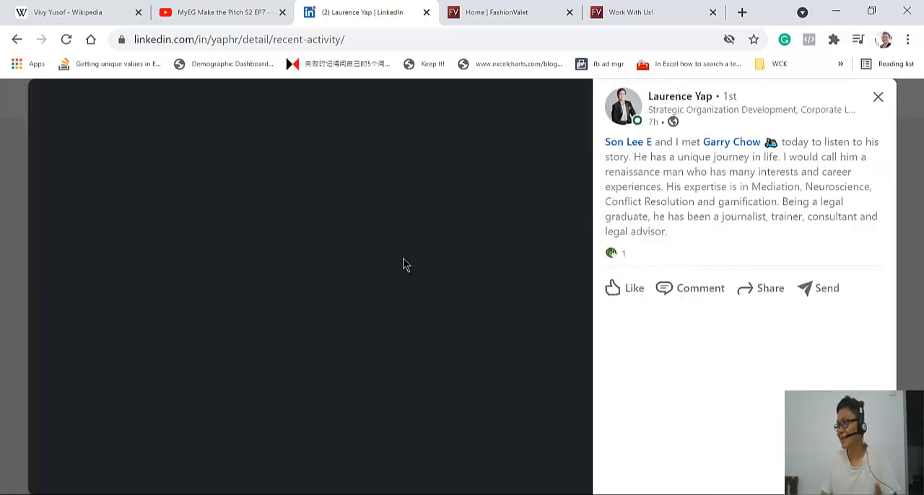
left_click(404, 264)
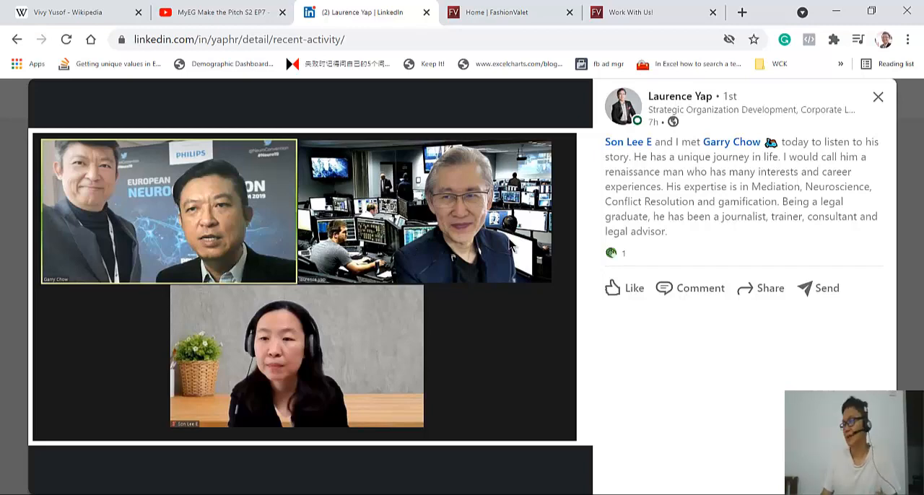
left_click(7, 148)
Examine the older activity posts, including the Zoom backgrounds, Setia Food Aid 2.0 and the Teledirect Malaysia HR workshop
scroll(39, 275, "down", 4)
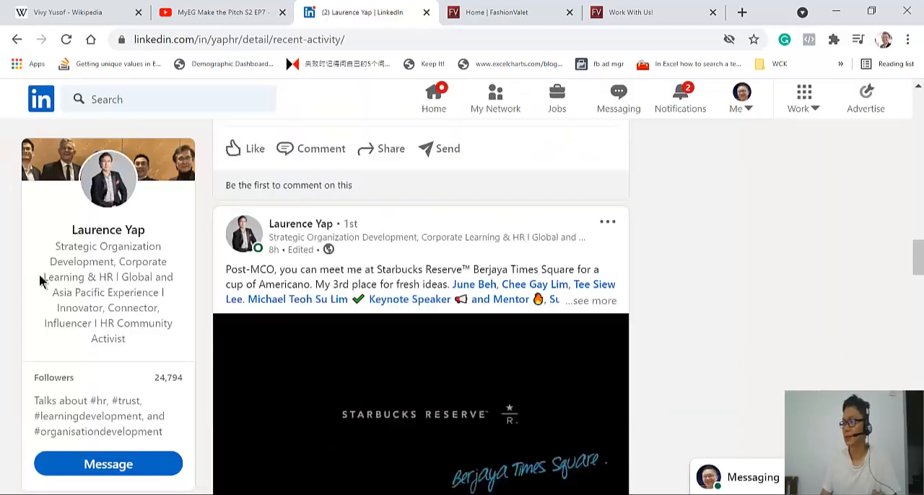
scroll(39, 274, "down", 8)
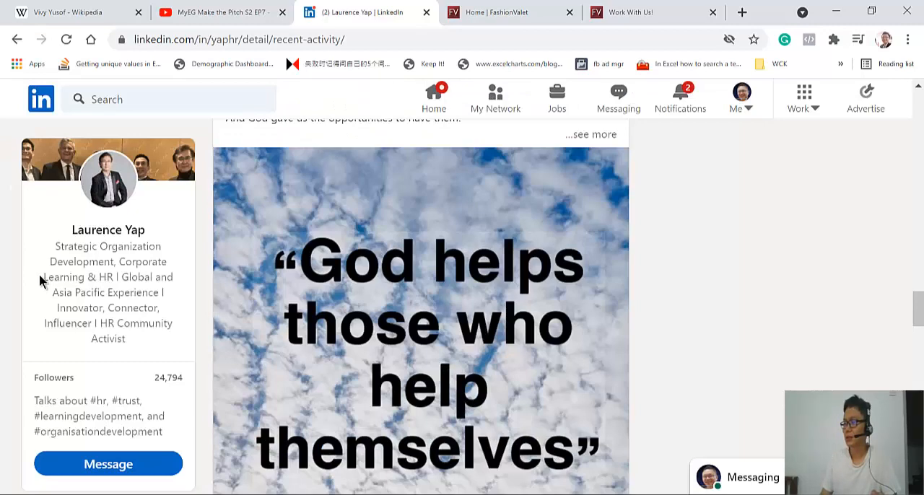
scroll(39, 281, "down", 8)
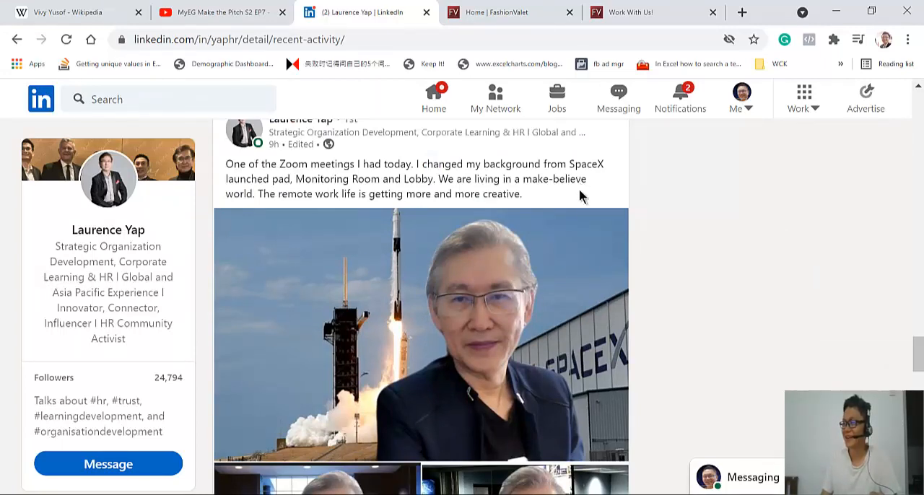
scroll(562, 304, "down", 2)
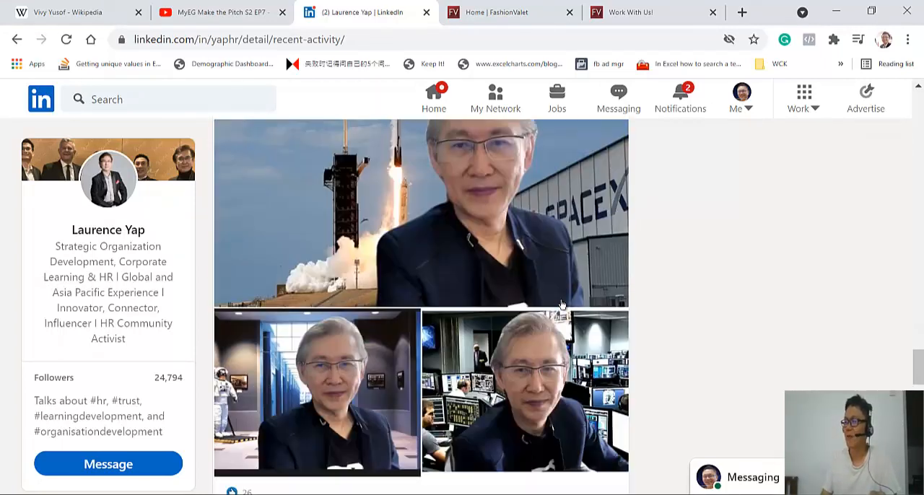
scroll(562, 305, "down", 1)
scroll(562, 304, "down", 8)
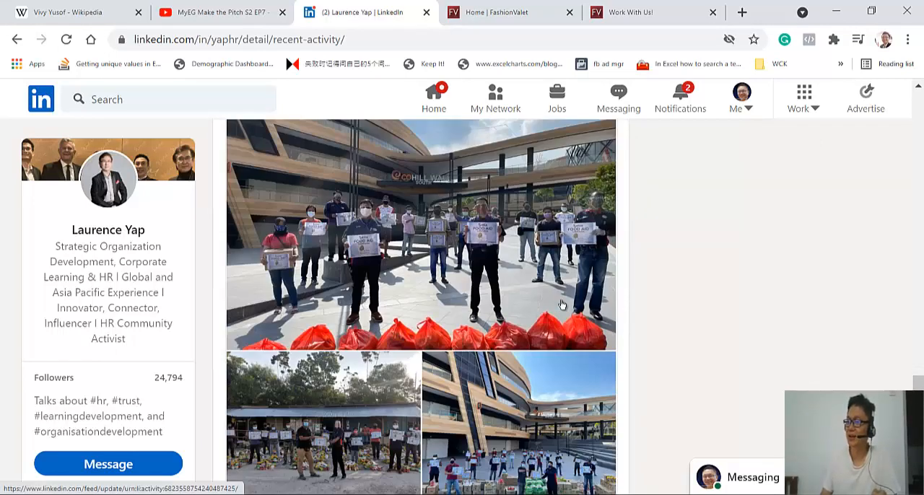
scroll(563, 305, "up", 1)
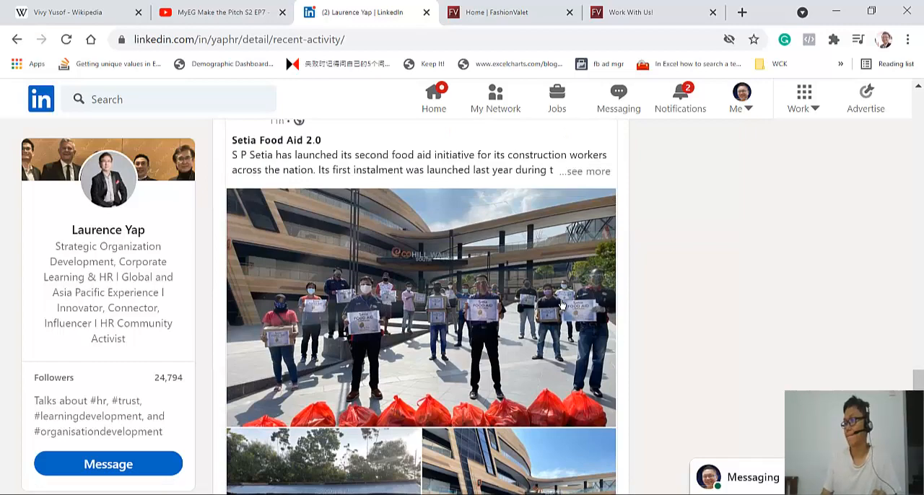
scroll(562, 305, "down", 9)
scroll(562, 305, "down", 4)
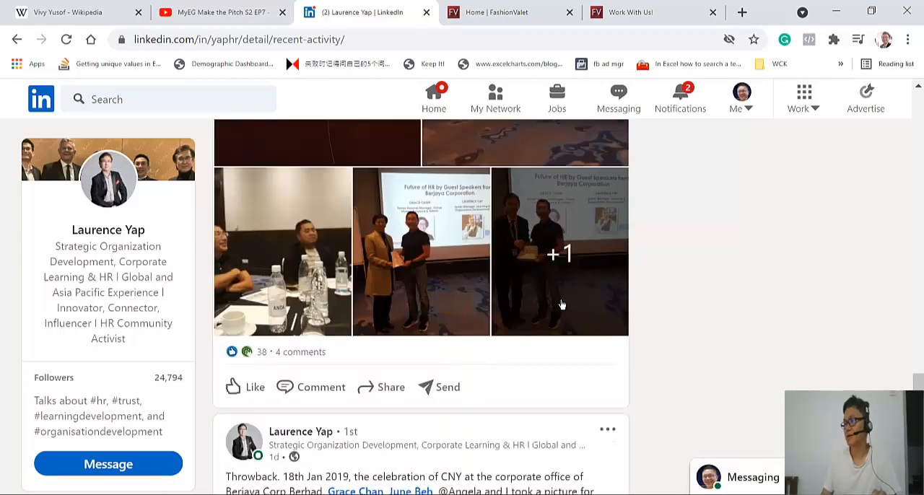
scroll(562, 305, "up", 4)
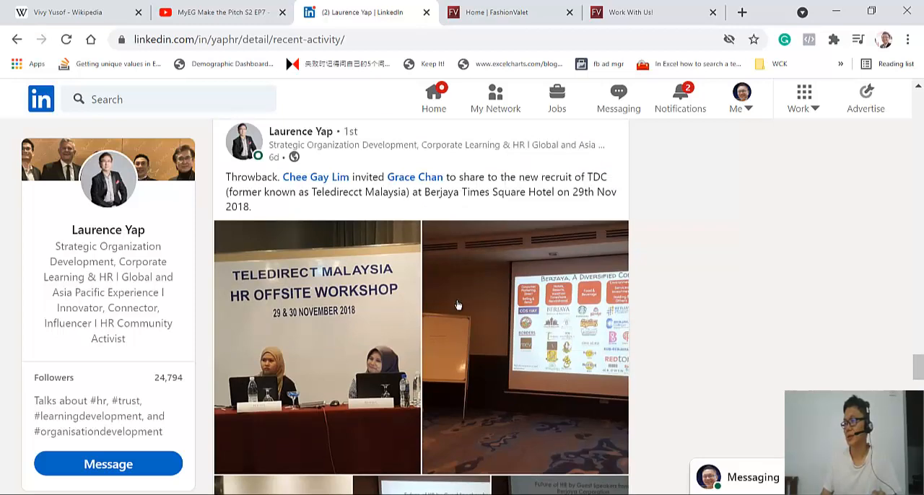
View the Berjaya conglomerate slide photo in the Teledirect Malaysia workshop post enlarged, close it, and open it again
scroll(374, 313, "down", 3)
scroll(374, 313, "up", 1)
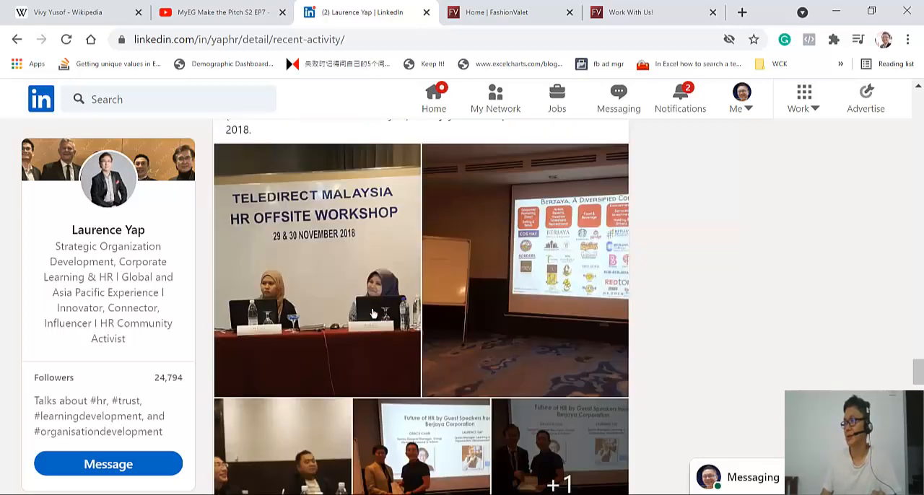
left_click(496, 281)
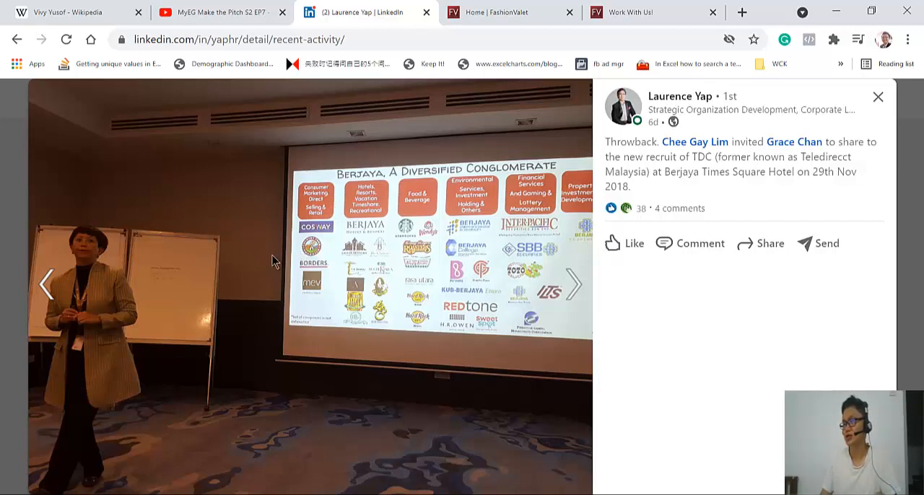
left_click(1, 265)
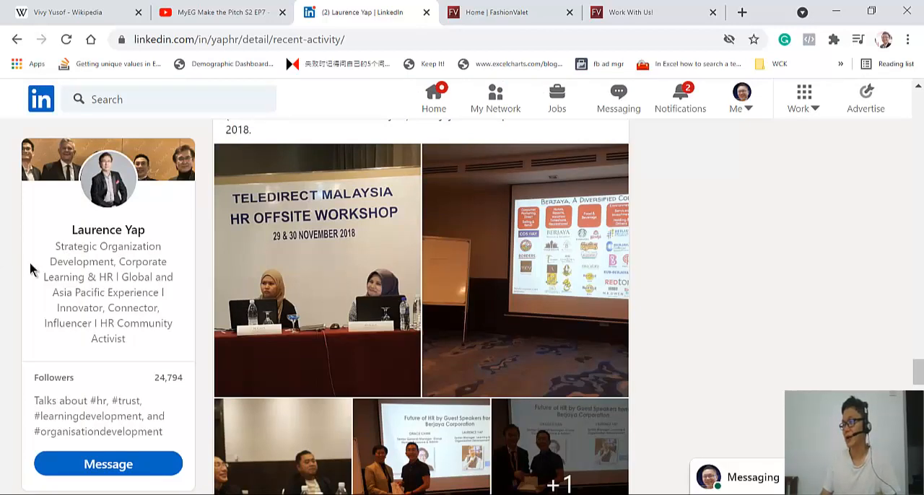
left_click(486, 275)
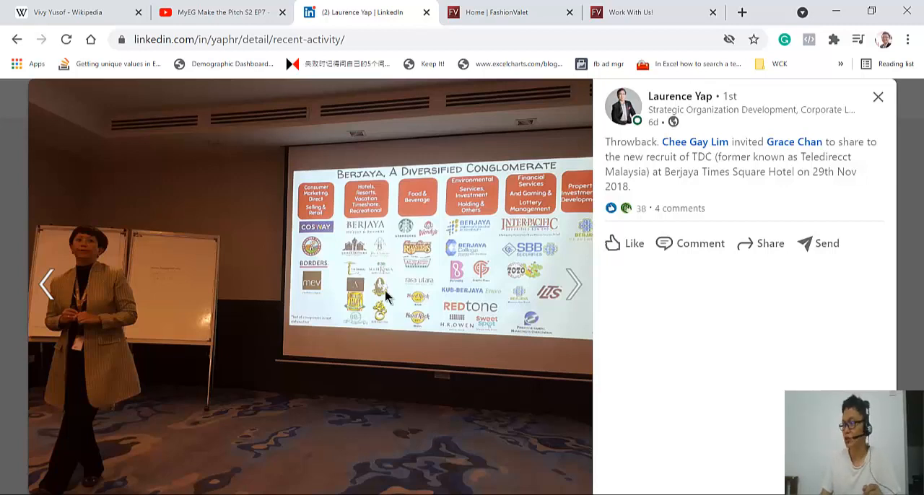
Switch to the Excel for Entreprenuer presentation in PowerPoint and single out the speed bars for Copy & Paste and DATEDIF + Pivot table
mouse_move(460, 494)
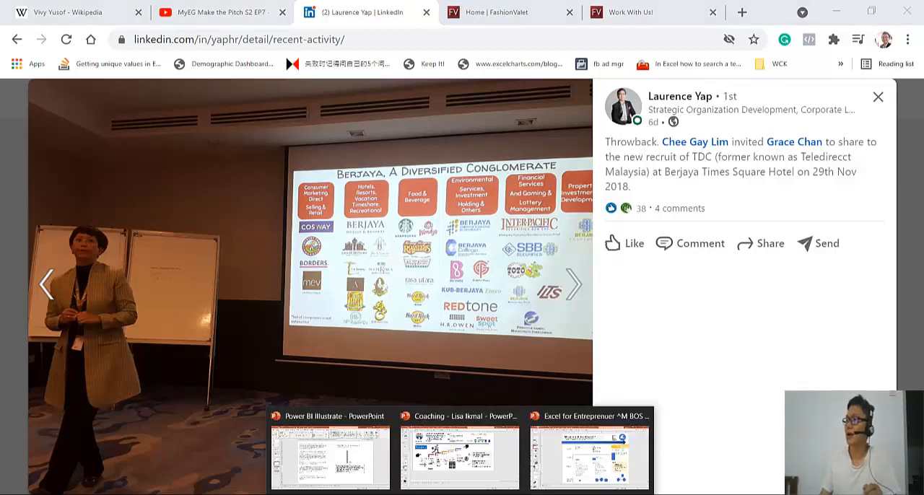
left_click(589, 455)
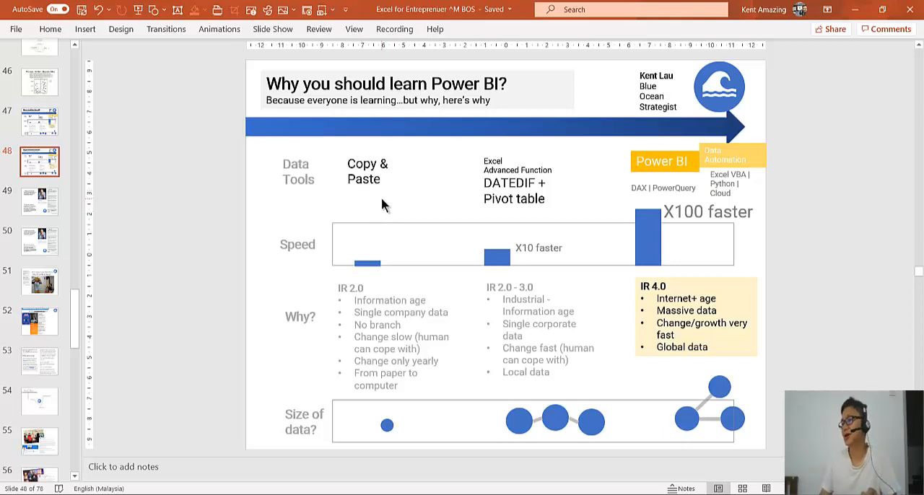
left_click(368, 264)
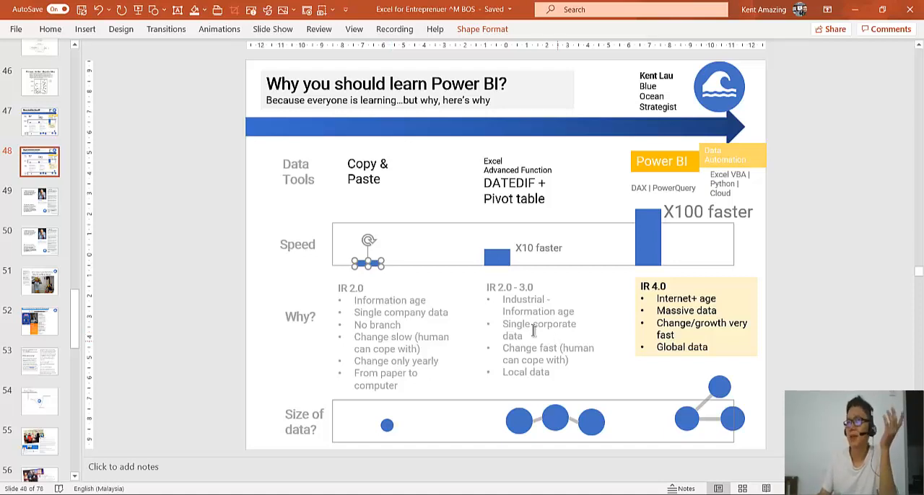
left_click(509, 260)
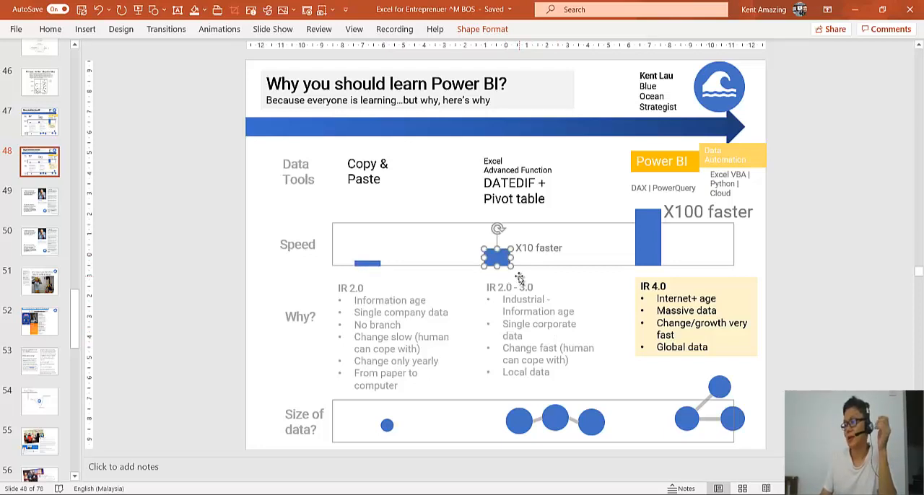
Switch to the Employee History Data workbook in Excel and compare the source track dates with the PivotTable's last track dates
mouse_move(430, 494)
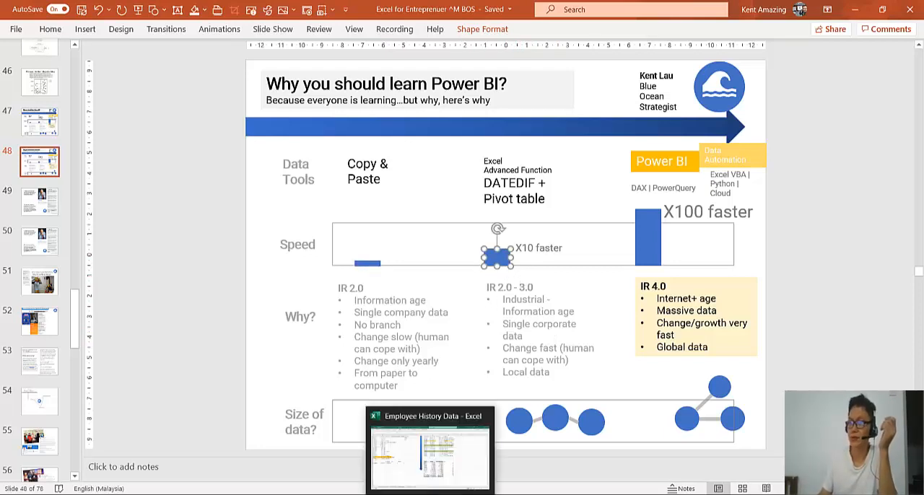
left_click(413, 426)
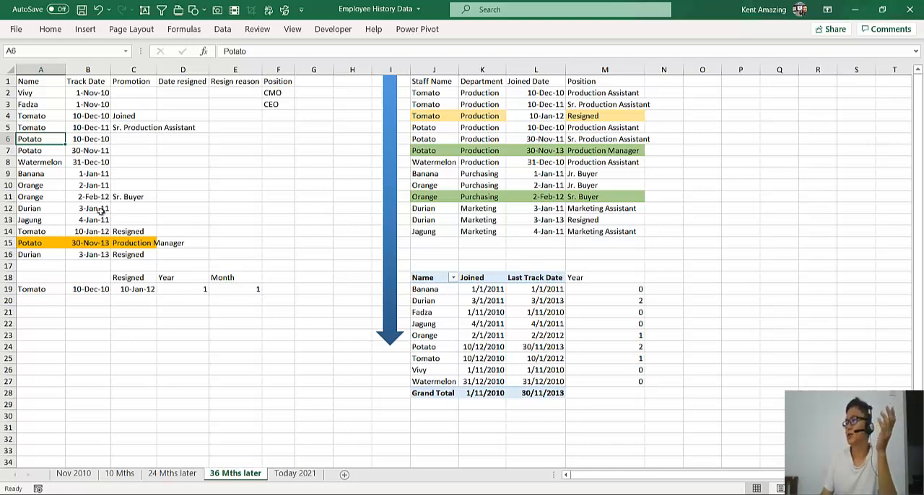
left_click(621, 262)
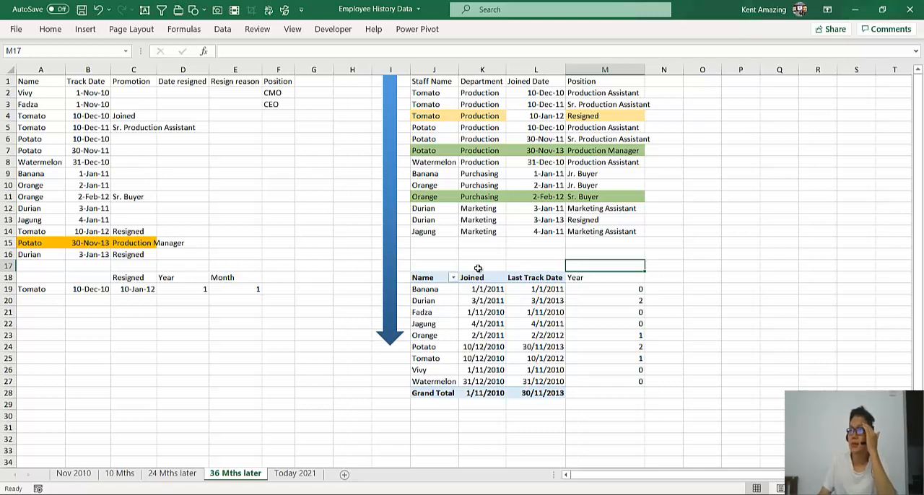
left_click(74, 166)
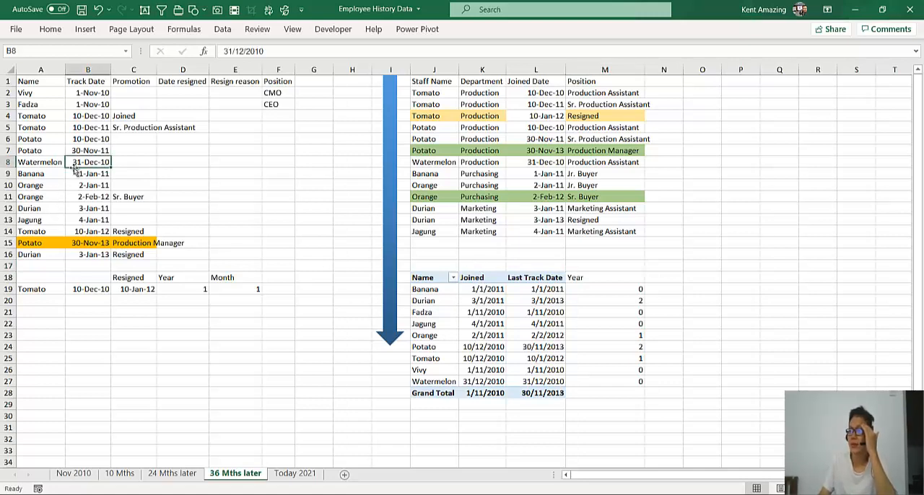
left_click(511, 300)
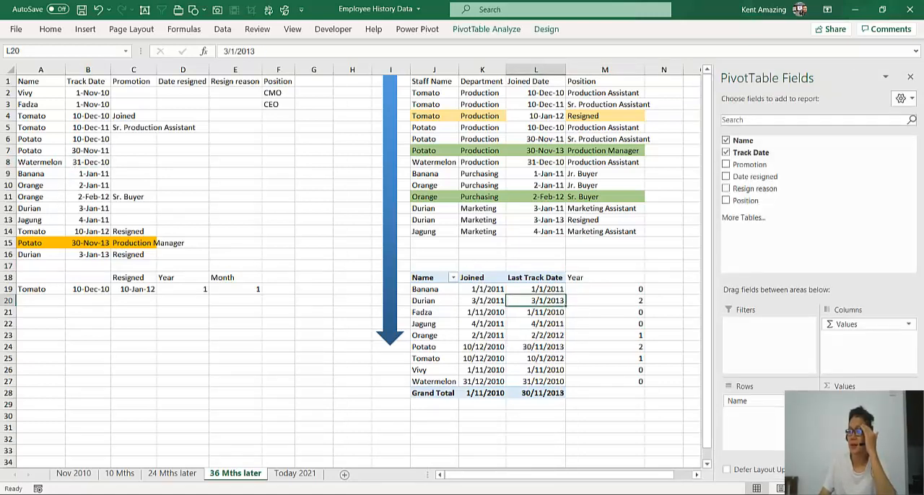
Return to the "Why you should learn Power BI?" slide in PowerPoint with no shape selected
mouse_move(460, 494)
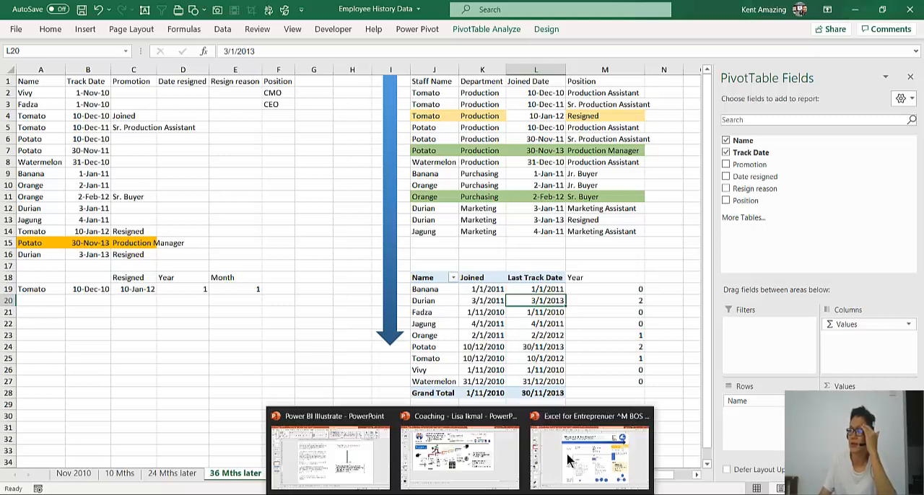
left_click(590, 448)
left_click(470, 210)
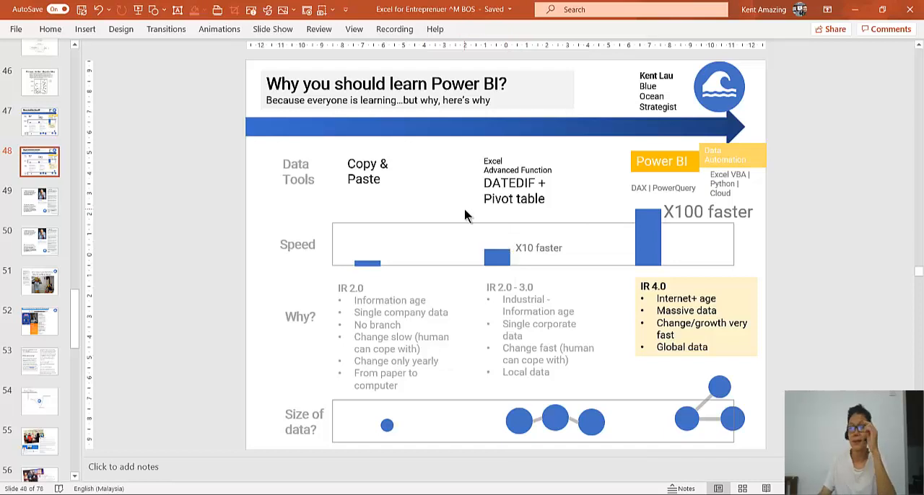